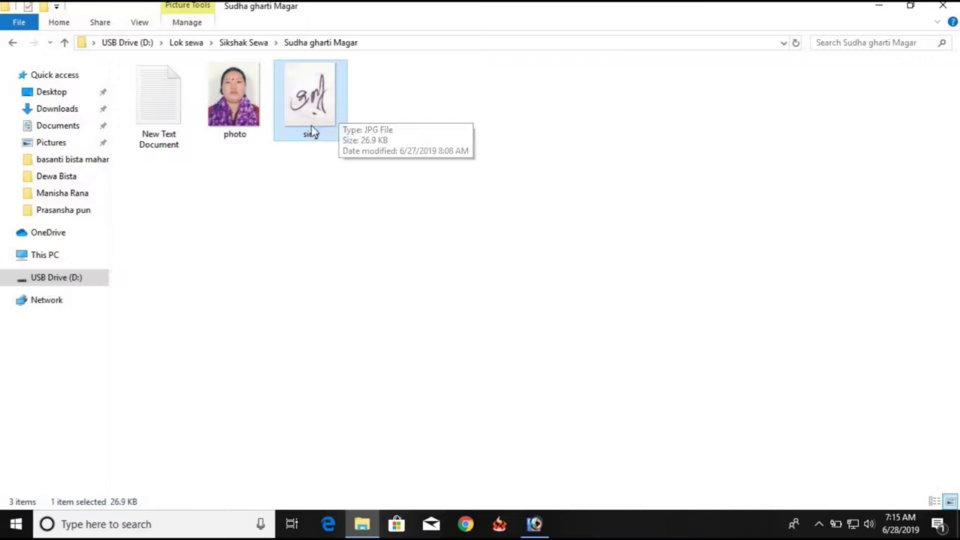
Open New Text Document from the applicant's folder on USB Drive (D:) in Notepad
double_click(167, 118)
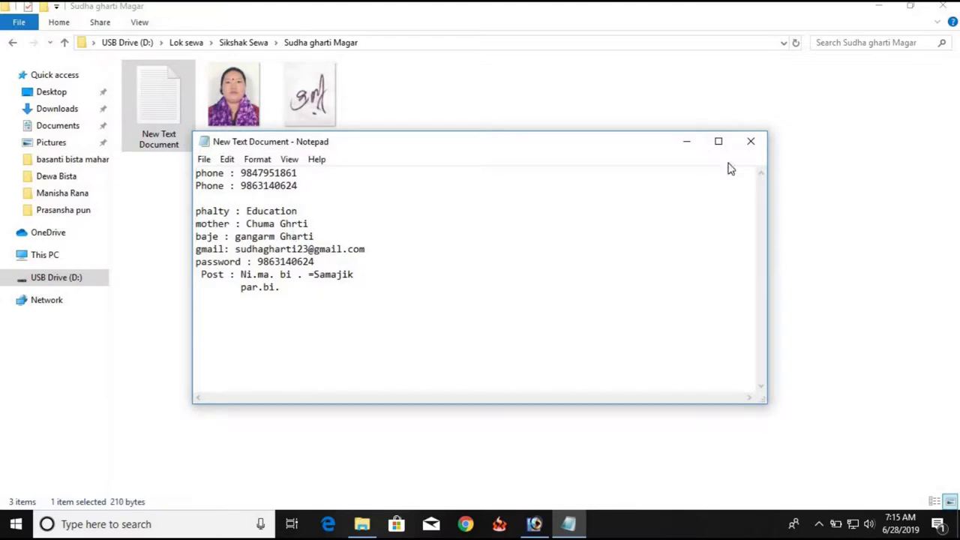
Close the Notepad note, refresh the applicant's folder and launch Google Chrome
click(751, 141)
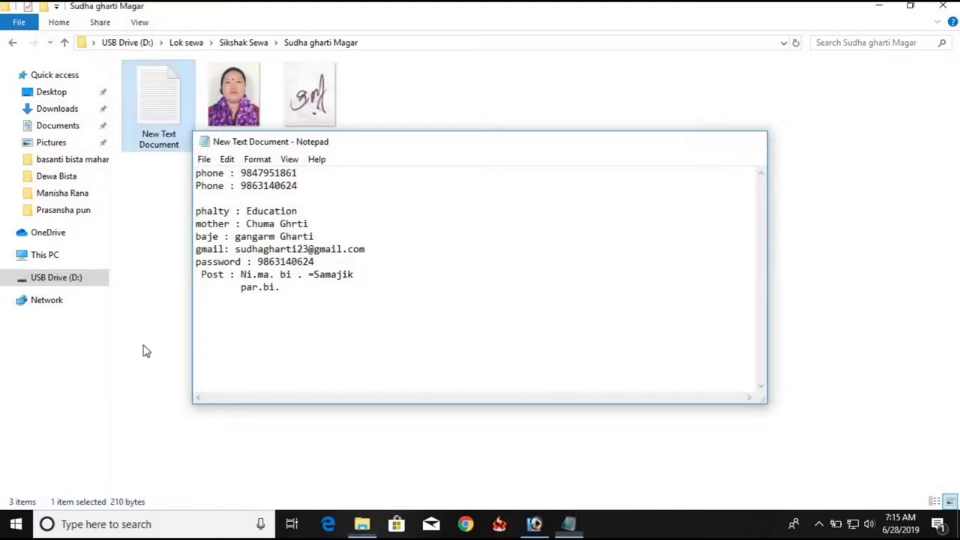
right_click(388, 220)
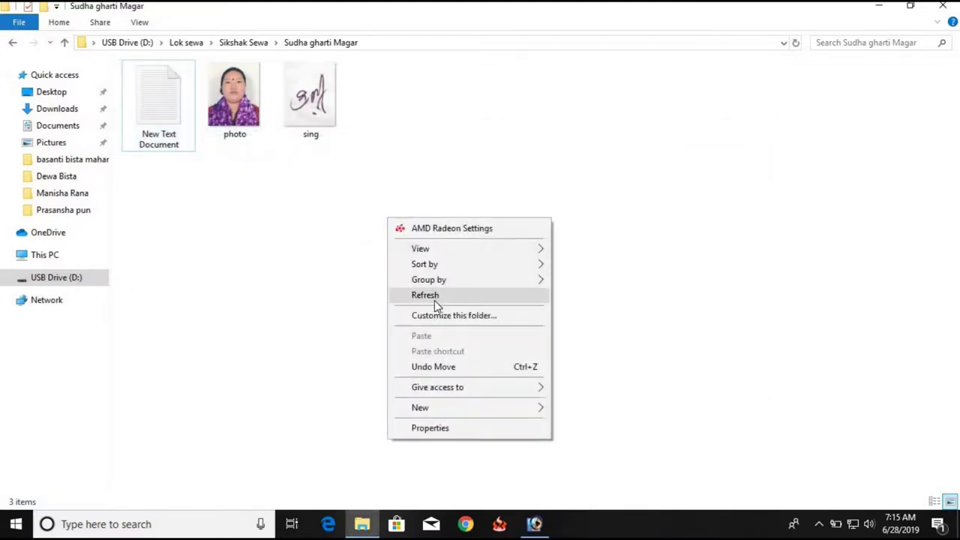
click(427, 296)
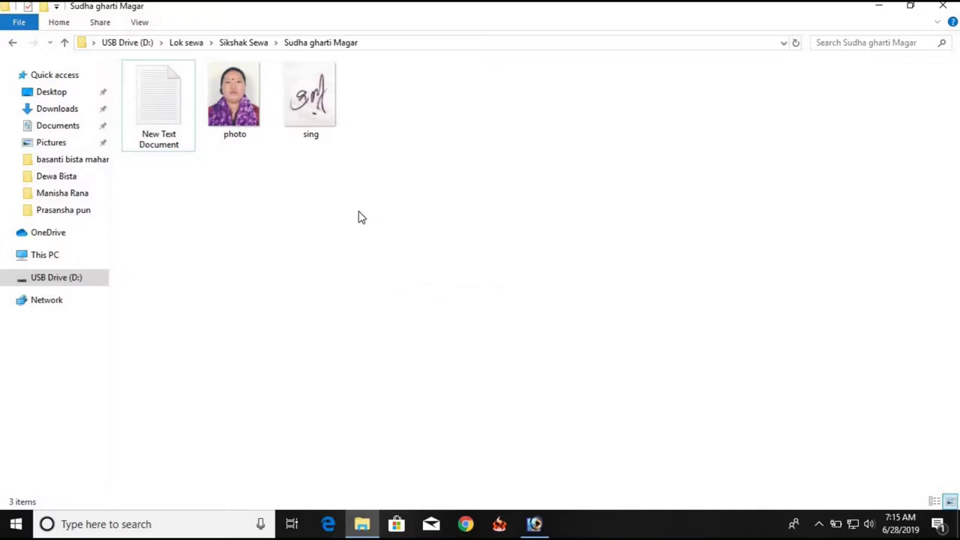
right_click(360, 212)
click(416, 288)
right_click(402, 212)
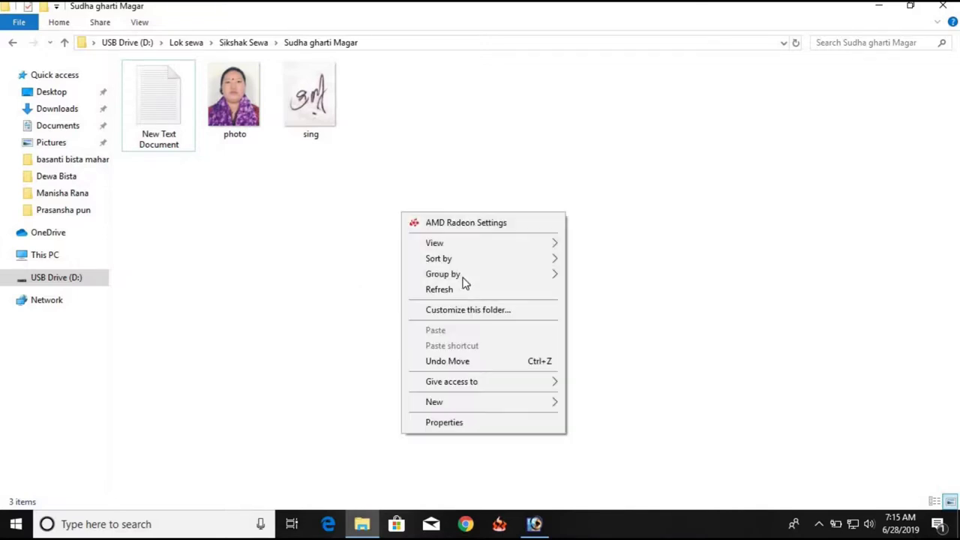
click(467, 290)
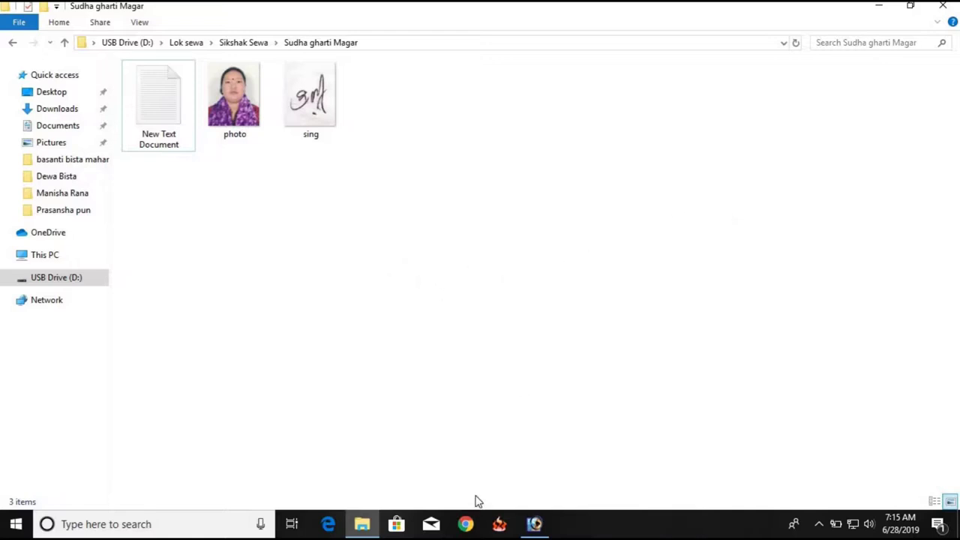
click(466, 523)
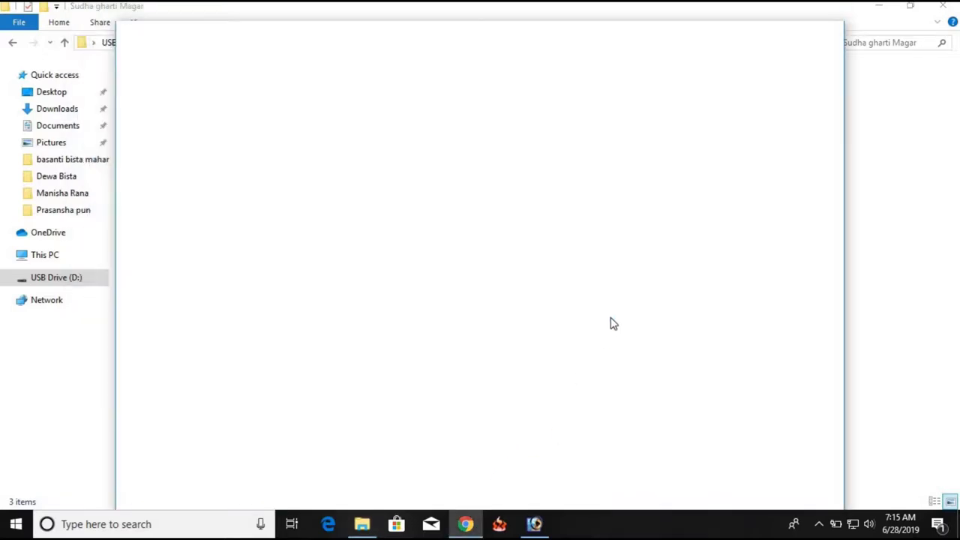
Maximize Chrome and go to tsc.gov.np
click(796, 32)
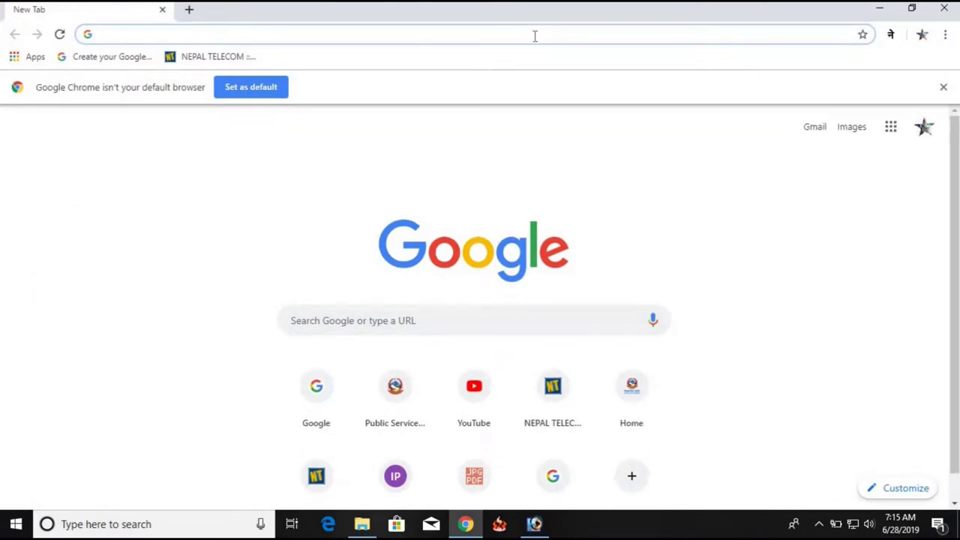
text(tsc)
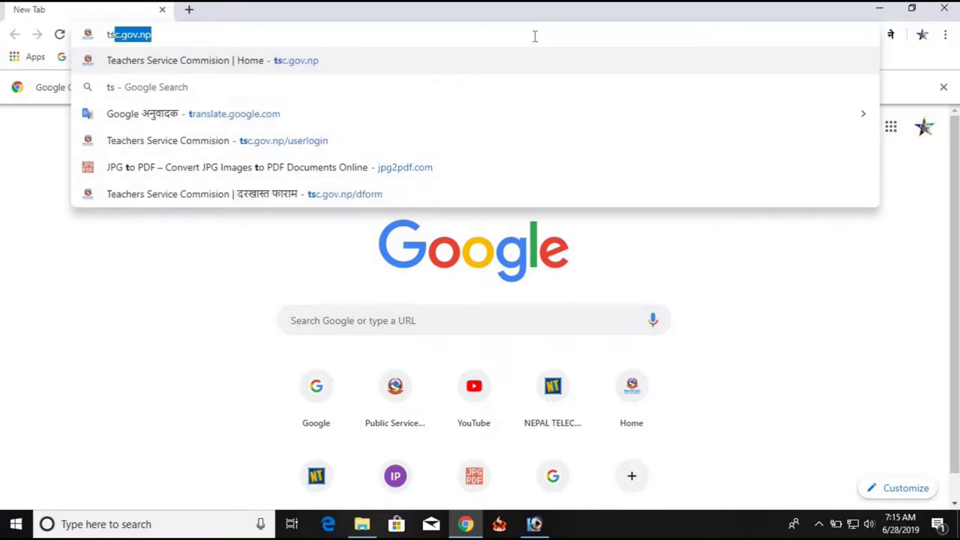
text(.go)
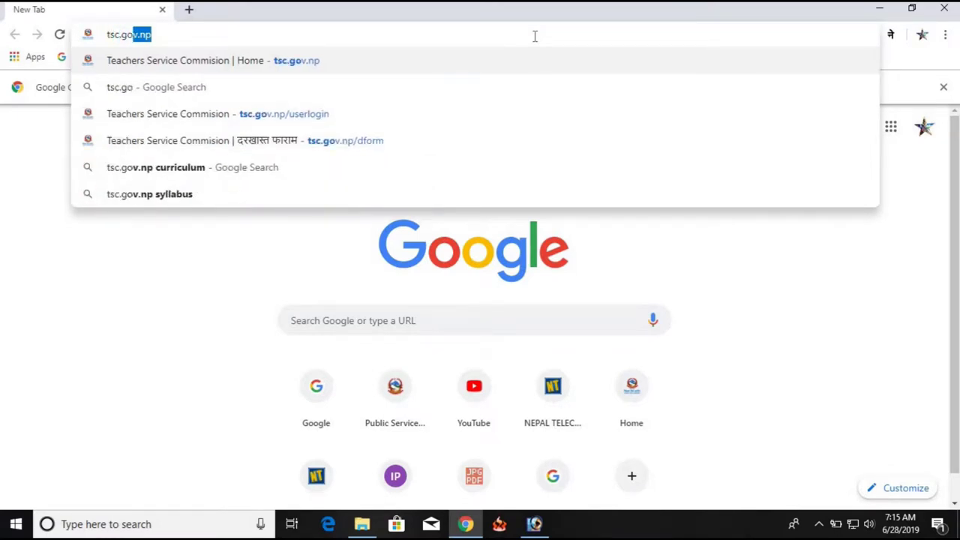
text(v.np)
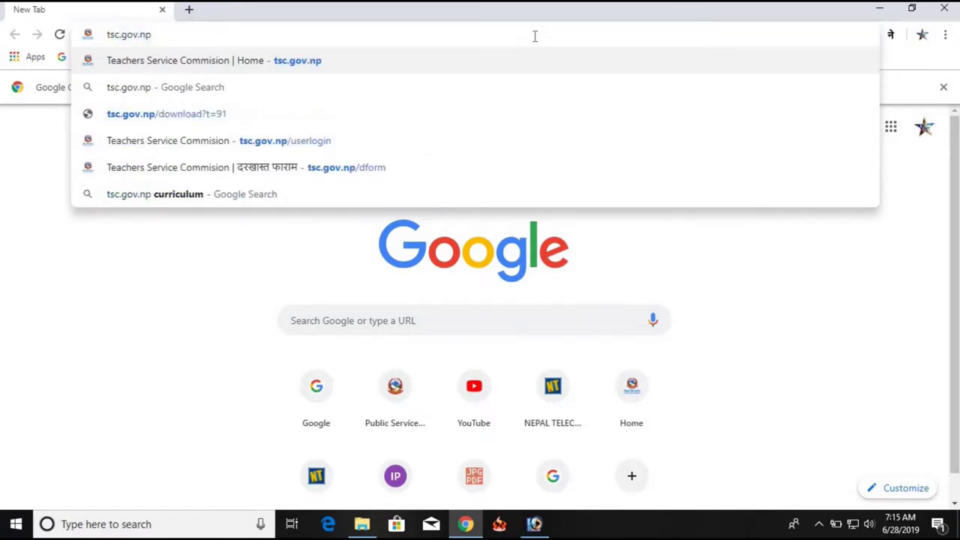
key(Return)
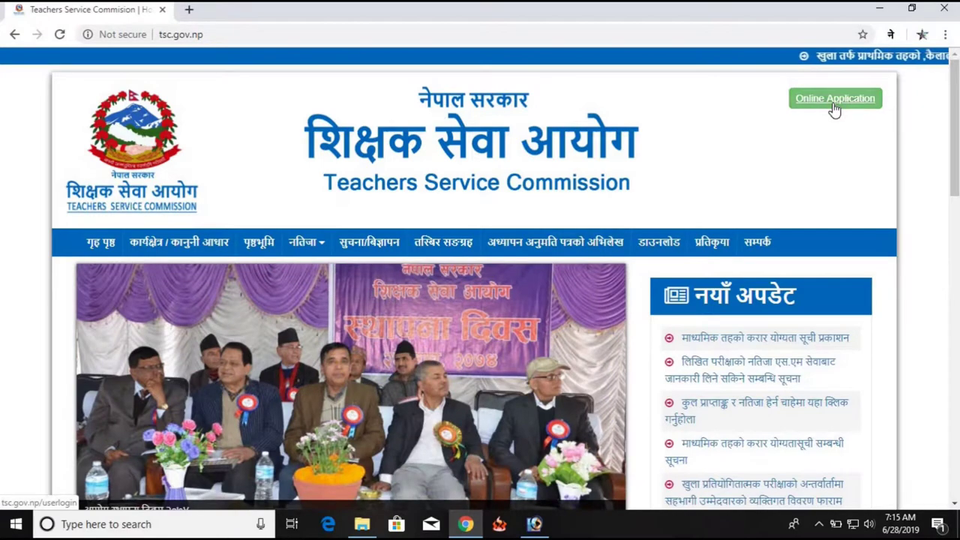
Go to Online Application and open the new-user registration form from the login section
click(842, 104)
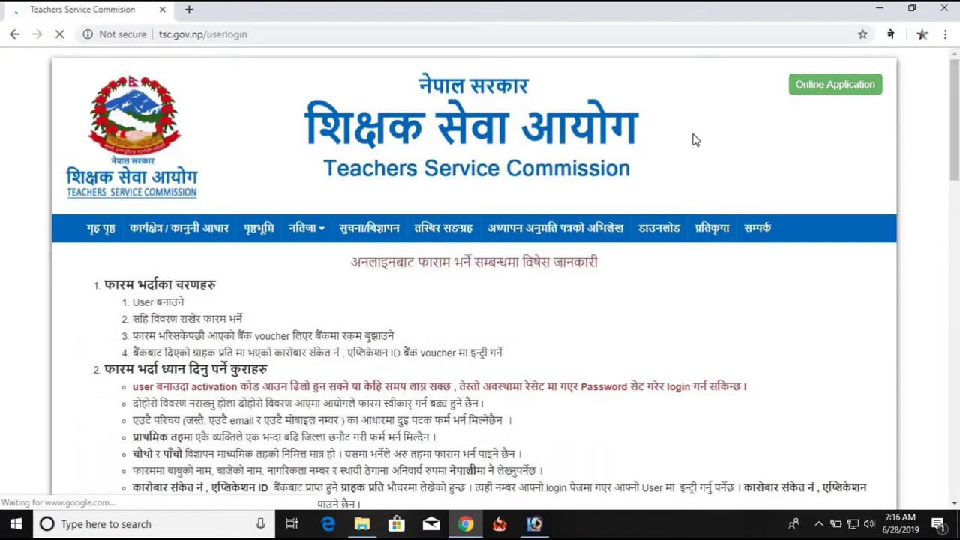
scroll(683, 150, down, 1)
scroll(673, 159, down, 15)
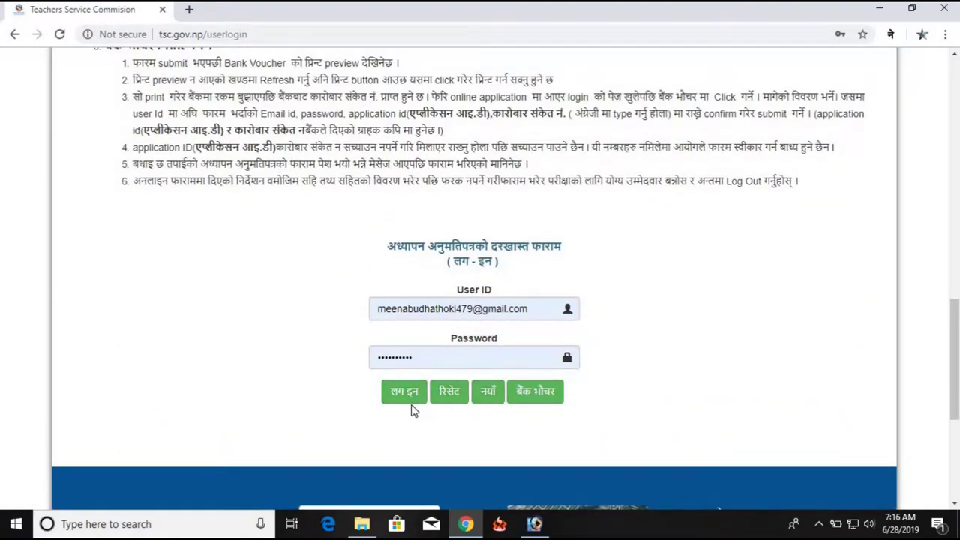
click(405, 402)
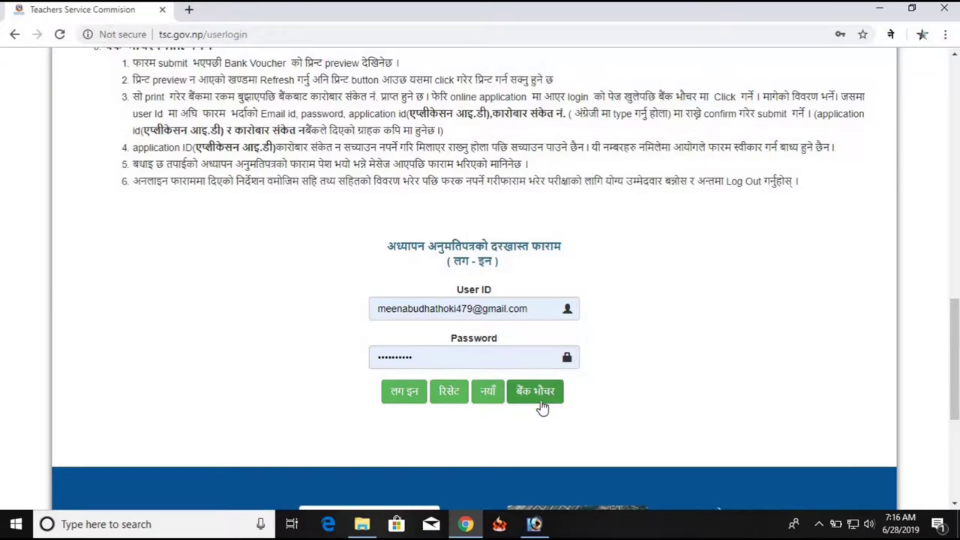
click(490, 402)
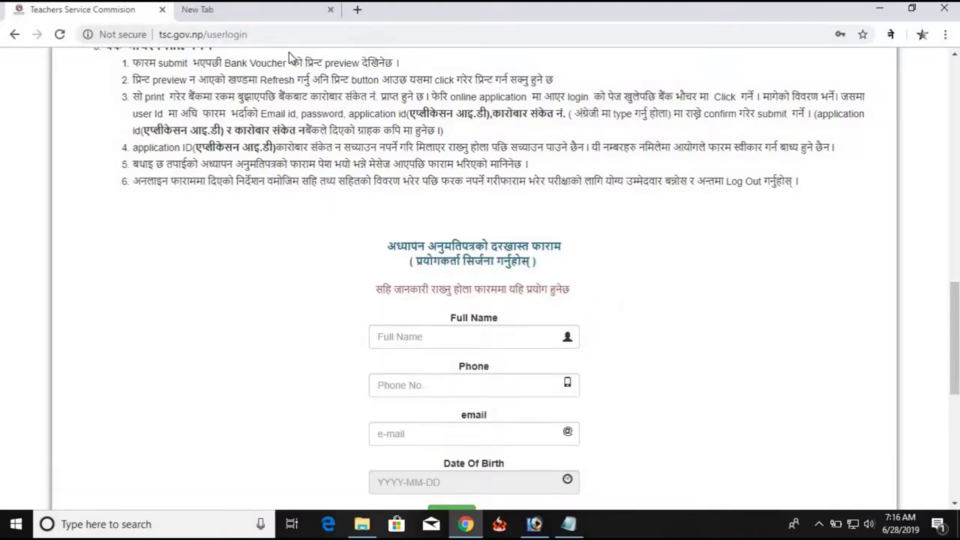
click(217, 19)
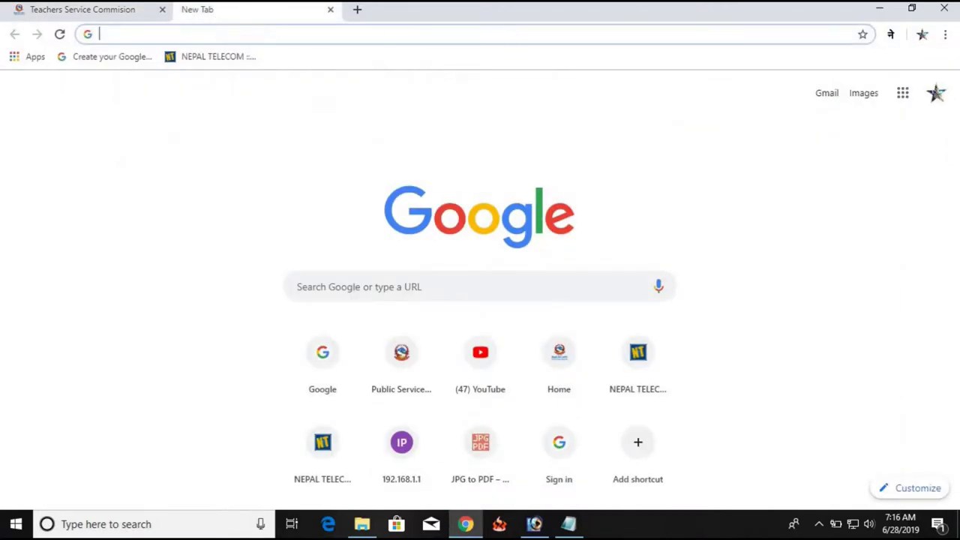
Load Gmail in the second tab through Google apps, then return to the TSC tab
click(902, 93)
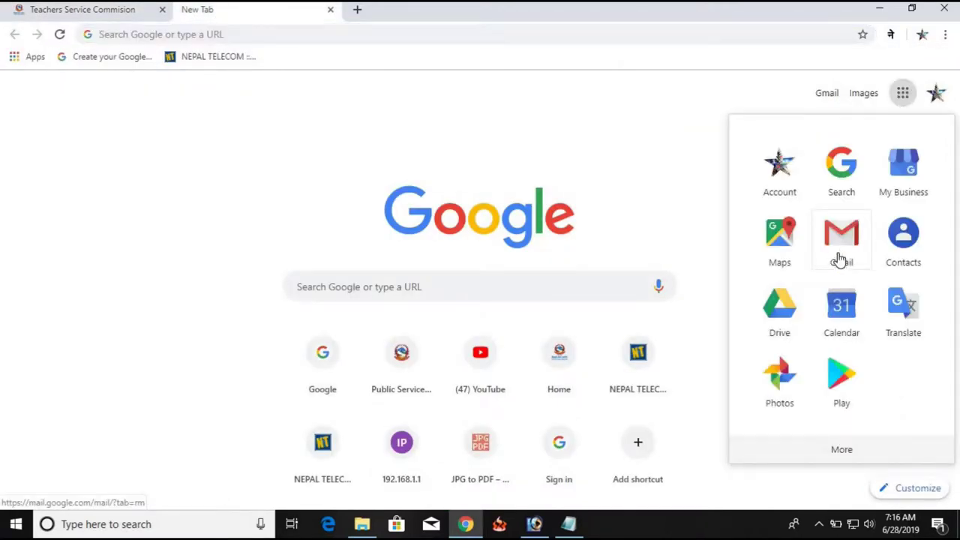
click(841, 259)
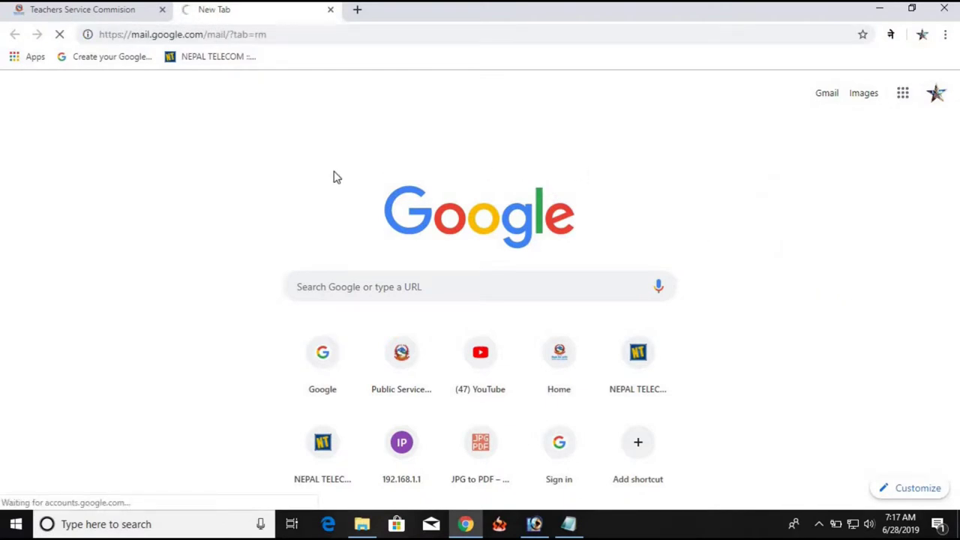
click(107, 16)
click(217, 14)
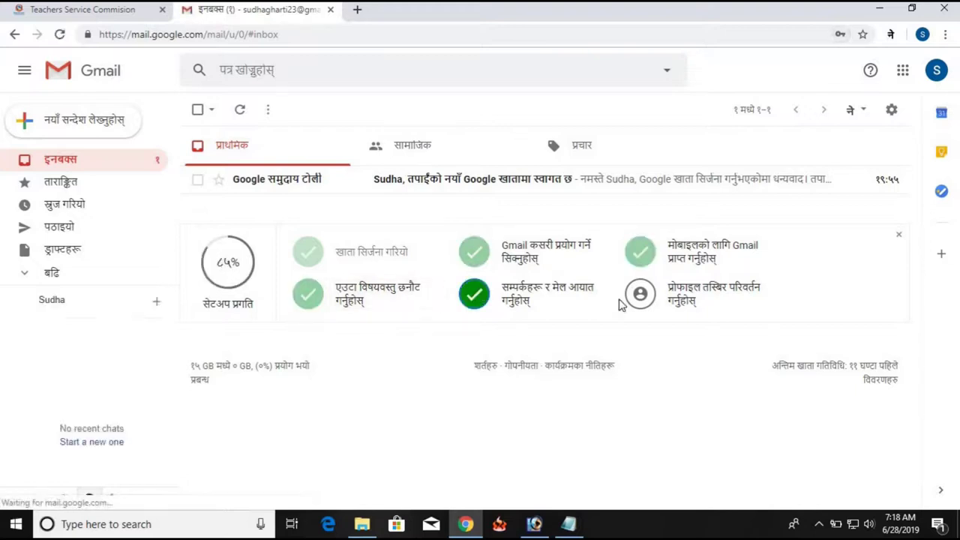
click(54, 10)
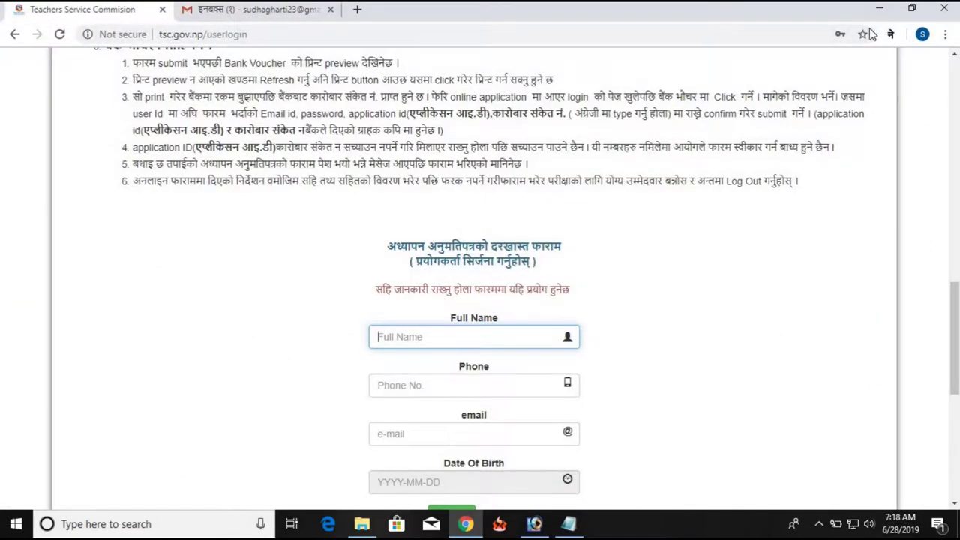
Enter the applicant's full name in the Full Name field
click(912, 8)
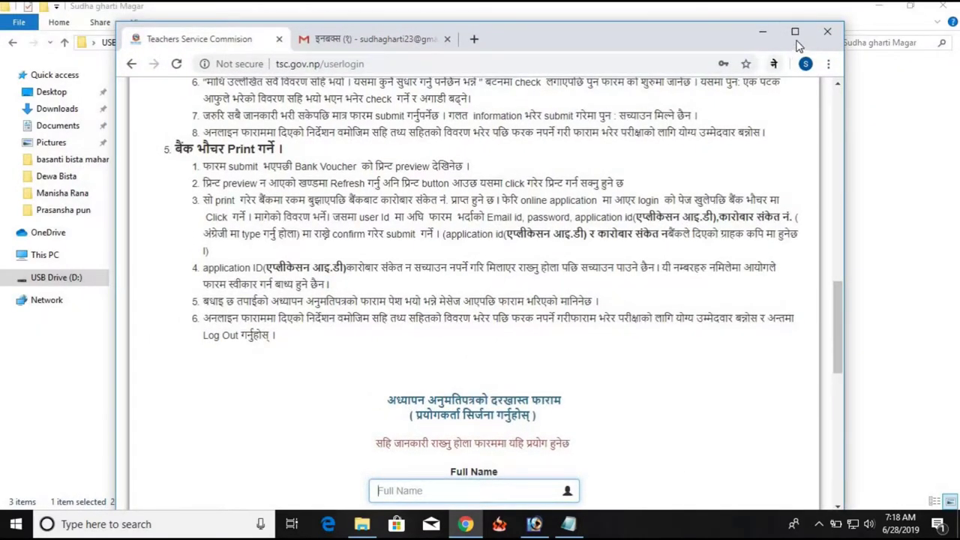
click(795, 33)
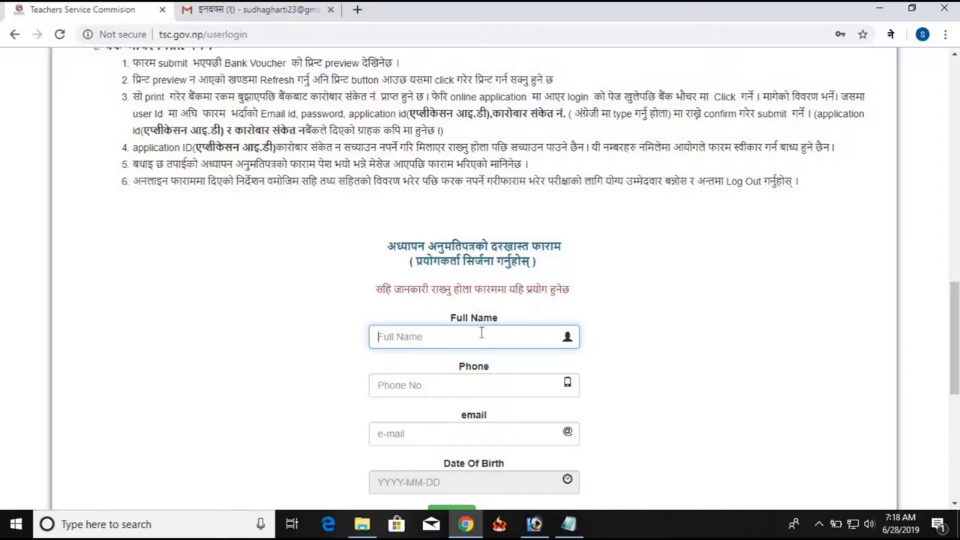
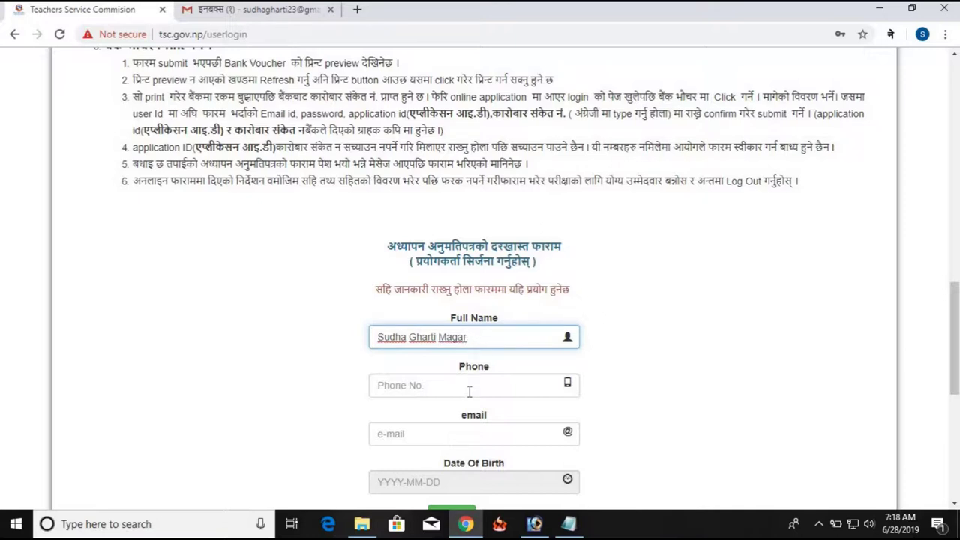
click(469, 391)
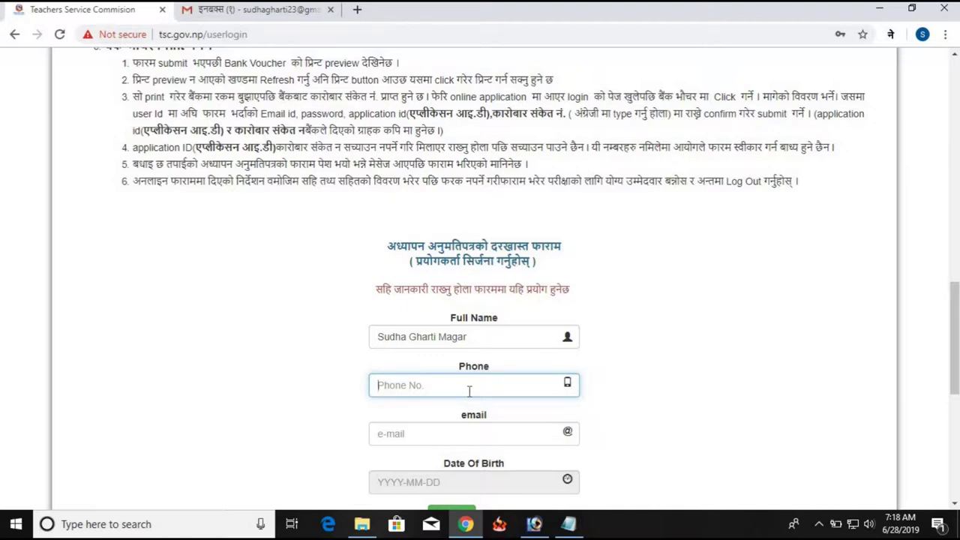
Copy the applicant's phone number from the Notepad note into the Phone field
click(568, 523)
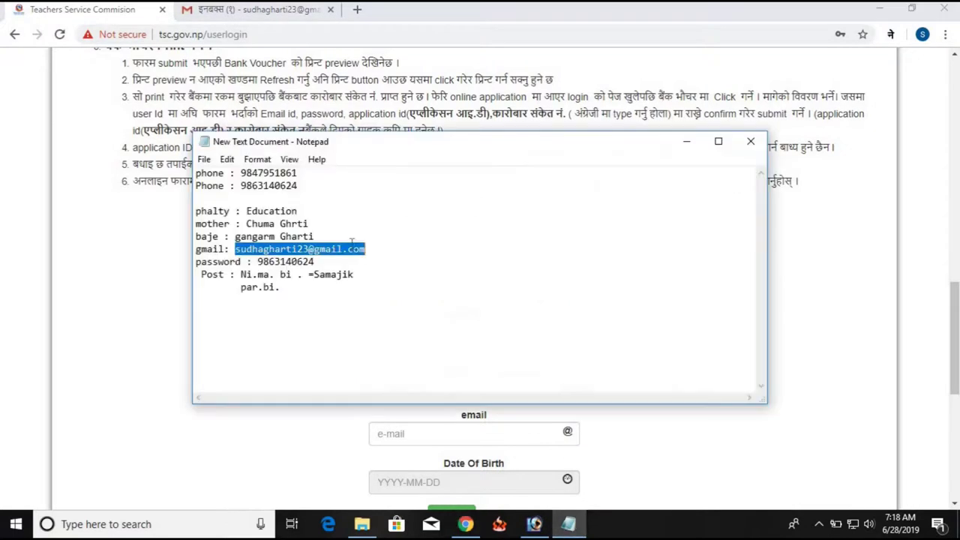
double_click(306, 261)
key(ctrl+c)
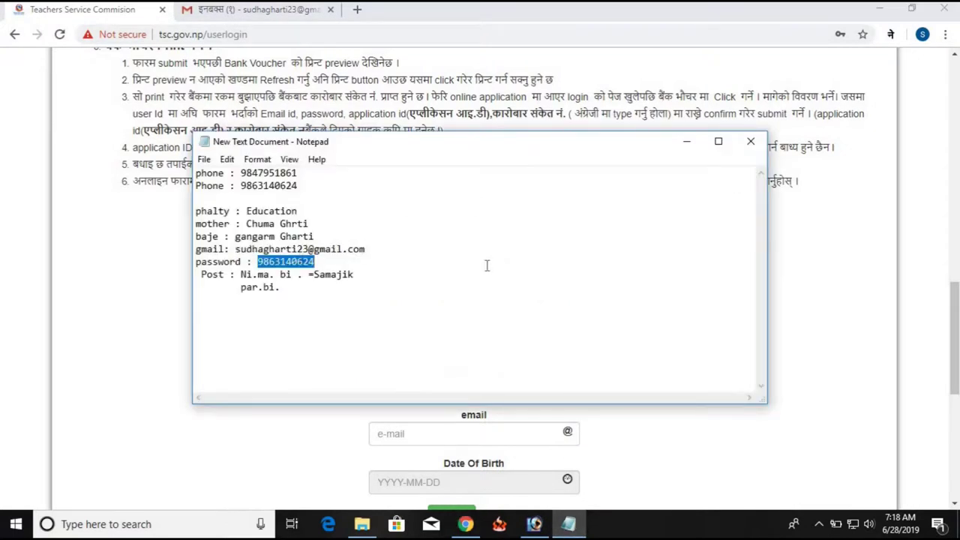
click(803, 346)
click(422, 387)
key(ctrl+v)
Copy the applicant's e-mail address from the note into the email field
click(420, 429)
click(569, 524)
drag(235, 249, 365, 249)
key(ctrl+c)
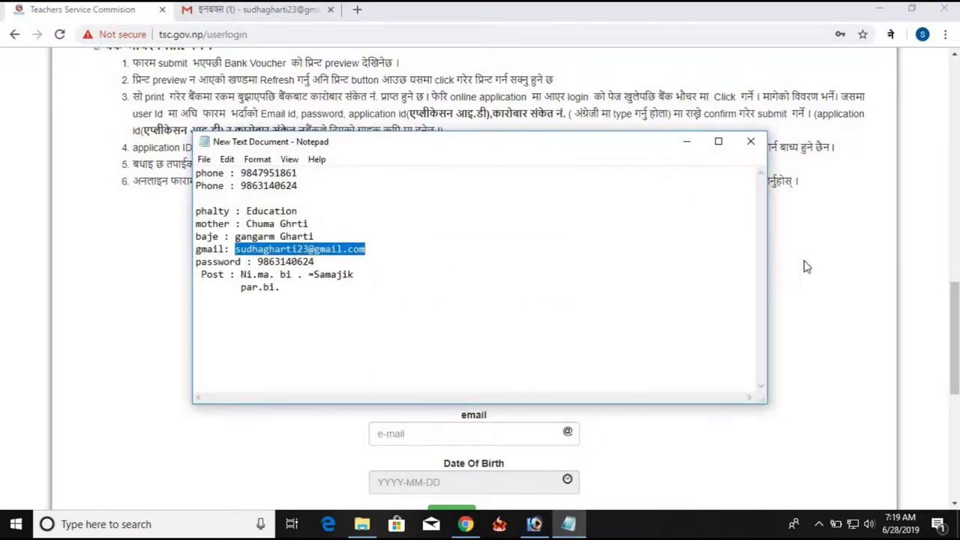
click(807, 266)
click(465, 435)
key(ctrl+v)
scroll(672, 356, down, 4)
scroll(527, 319, up, 2)
scroll(527, 319, up, 1)
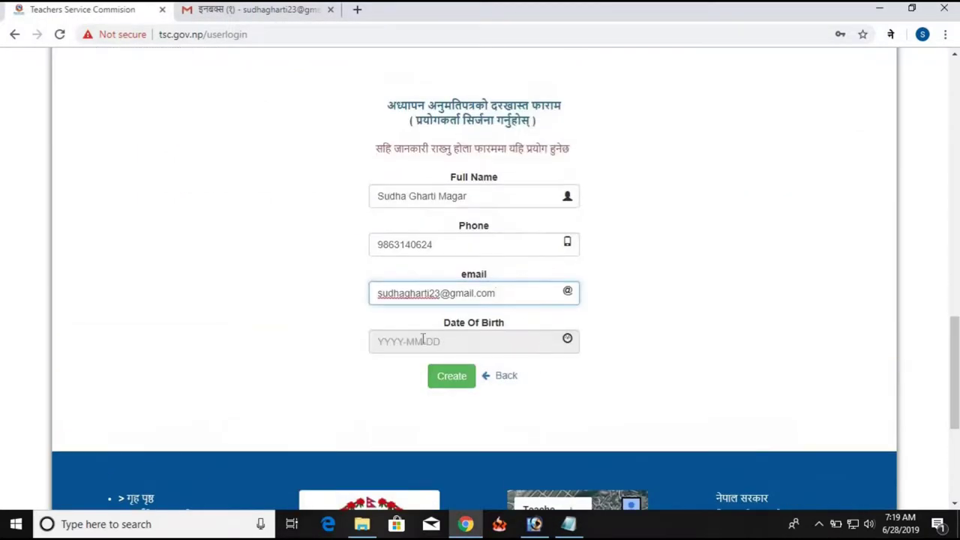
Set Date Of Birth to 2049-02-25 (year २०४९, month जेठ) and create the user
click(459, 341)
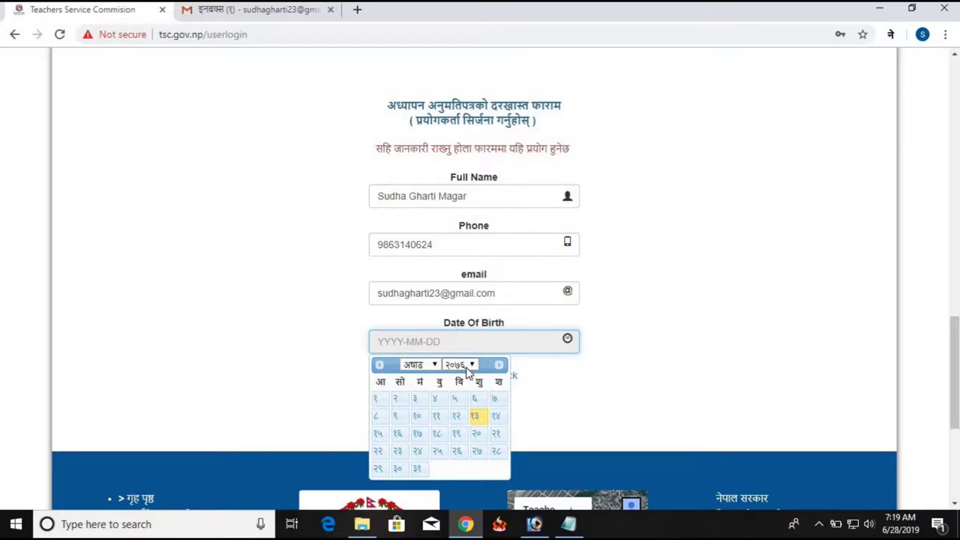
click(468, 367)
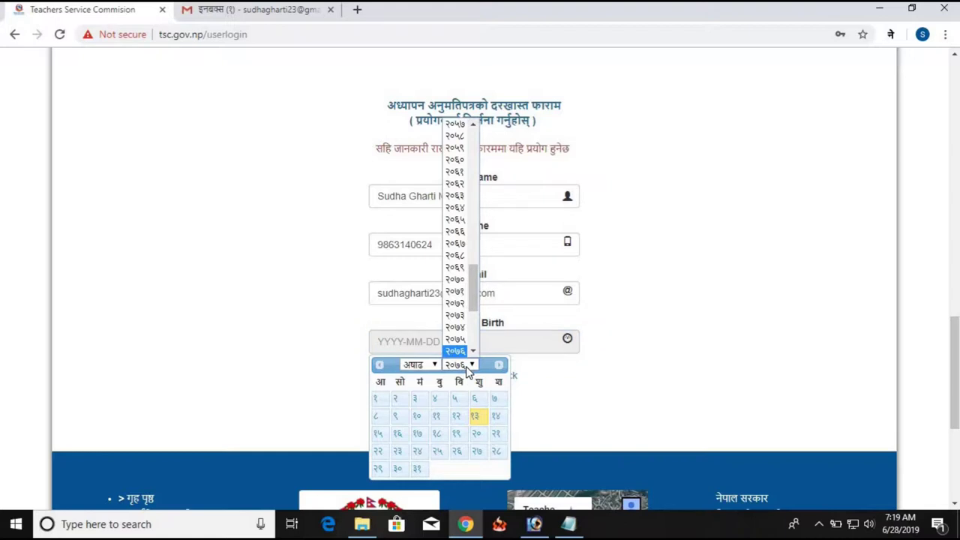
scroll(459, 342, down, 3)
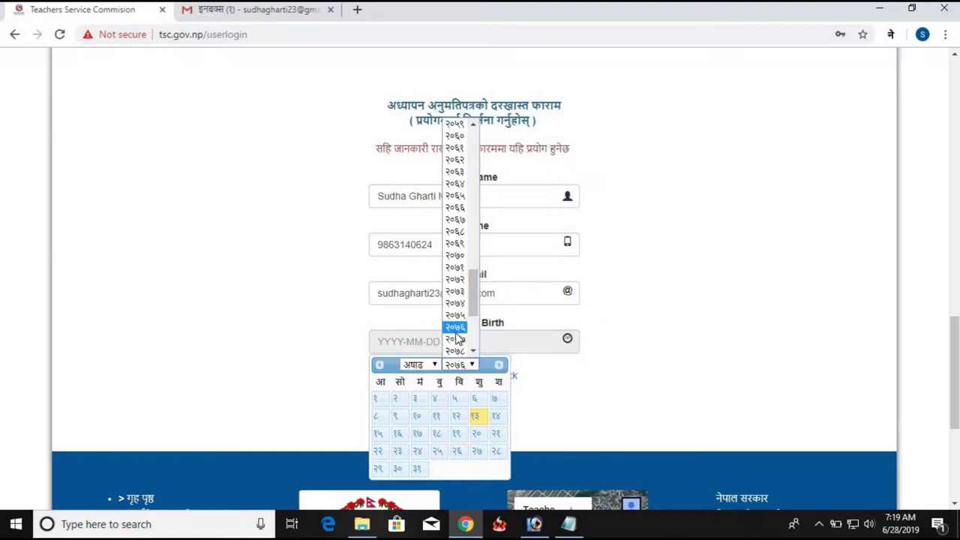
scroll(461, 341, down, 1)
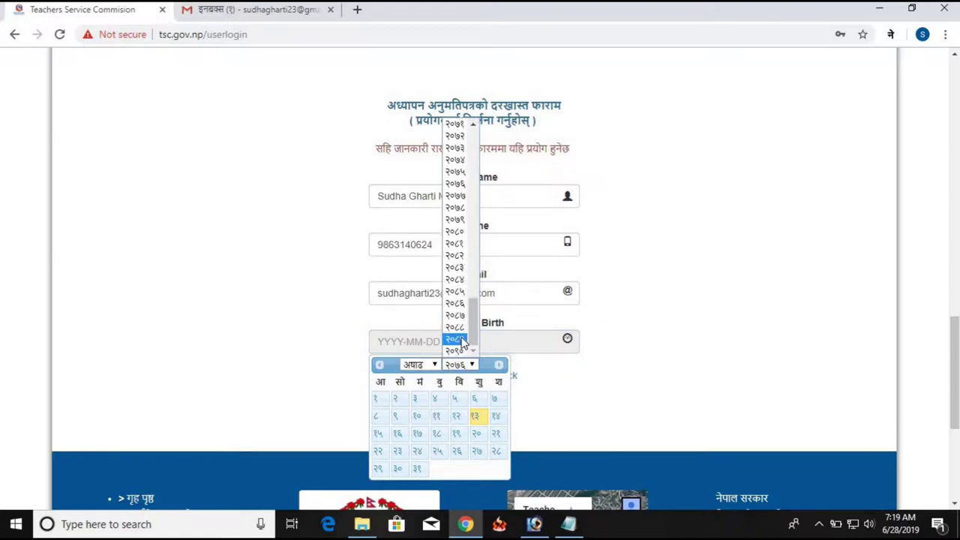
scroll(457, 300, up, 20)
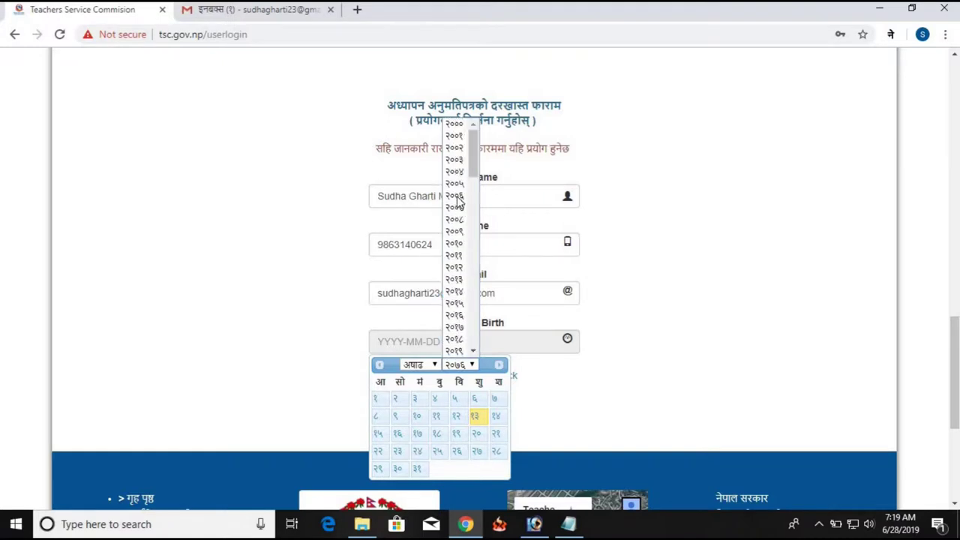
scroll(462, 297, down, 10)
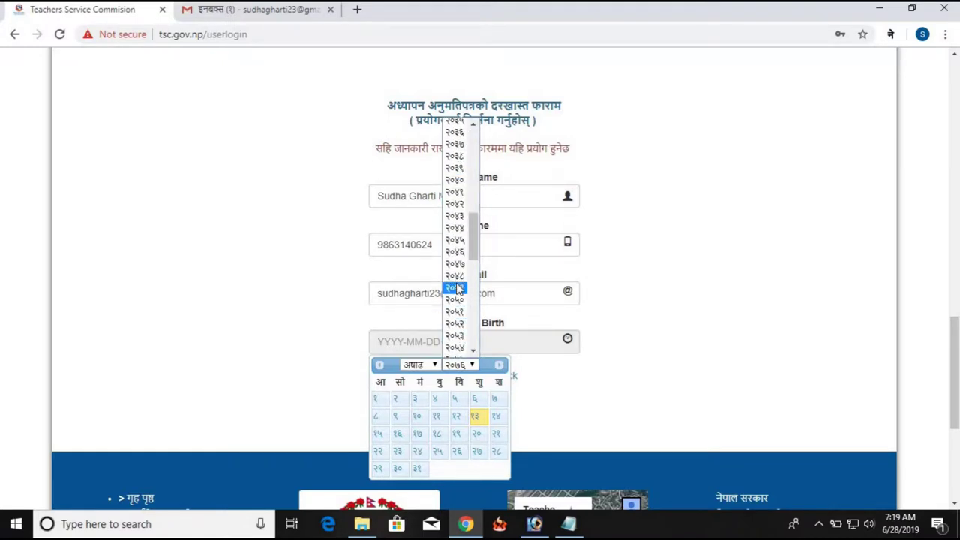
click(455, 288)
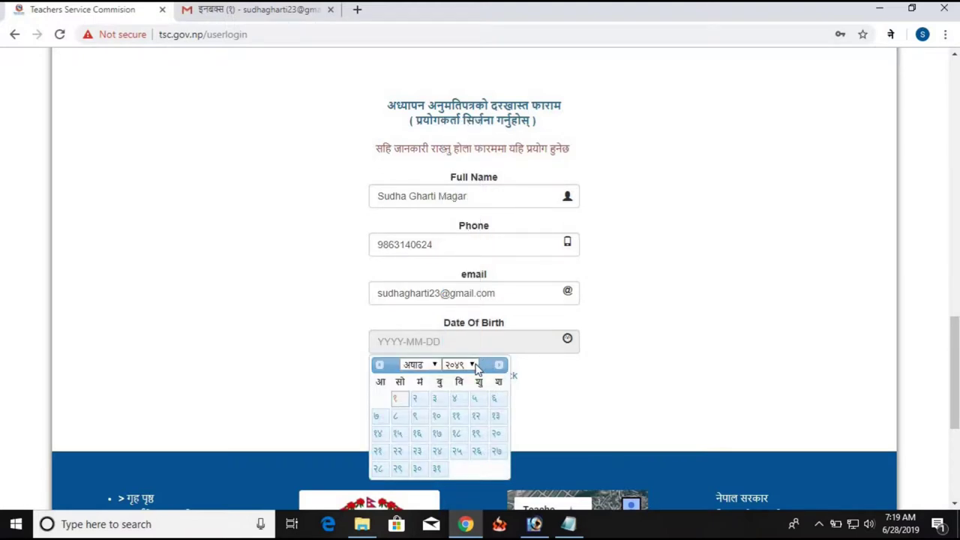
click(421, 365)
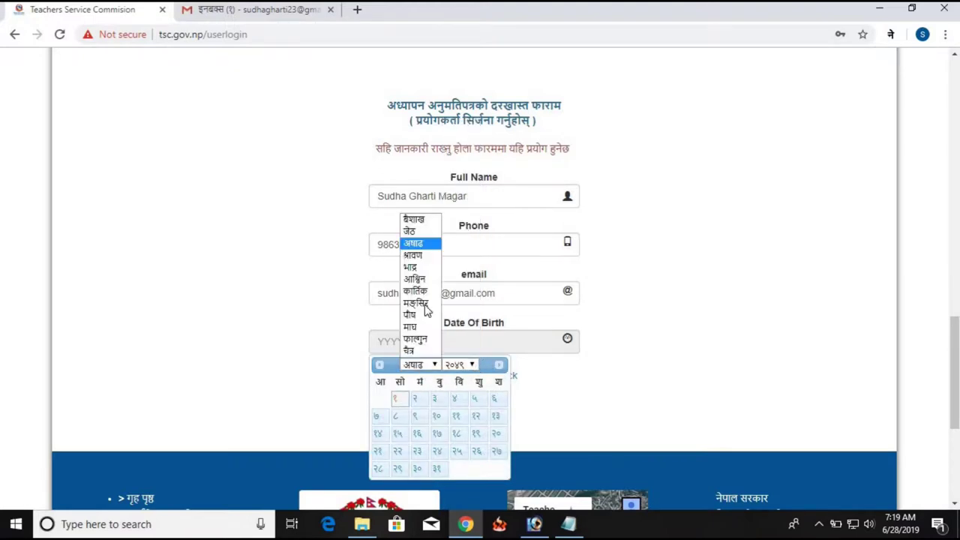
click(418, 233)
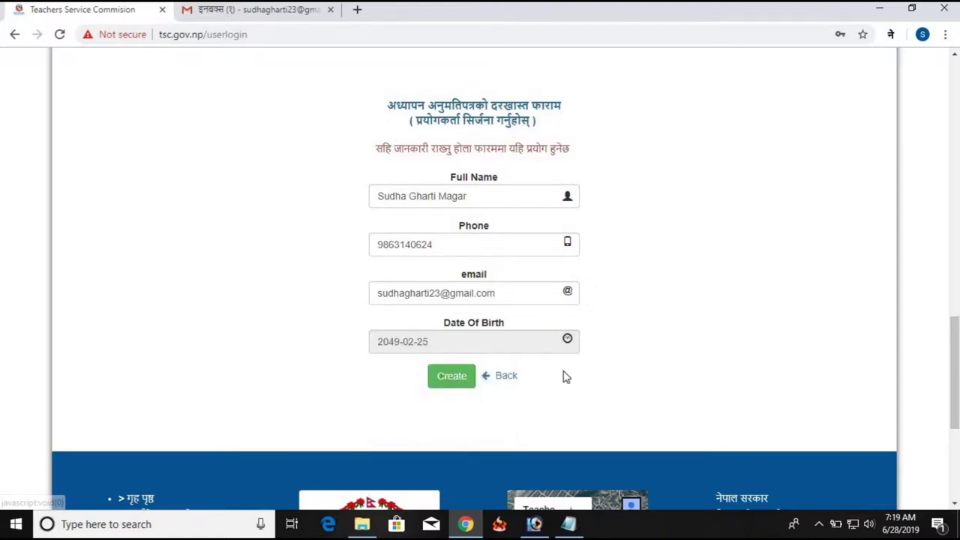
scroll(561, 360, down, 1)
scroll(553, 304, up, 1)
click(452, 378)
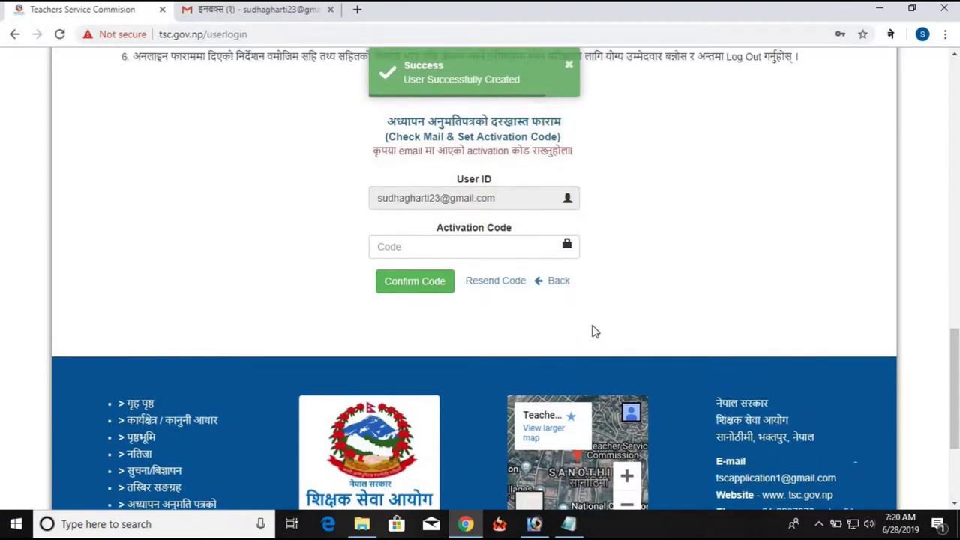
Focus the activation Code field, then switch to the Gmail inbox to find the code
scroll(589, 326, up, 2)
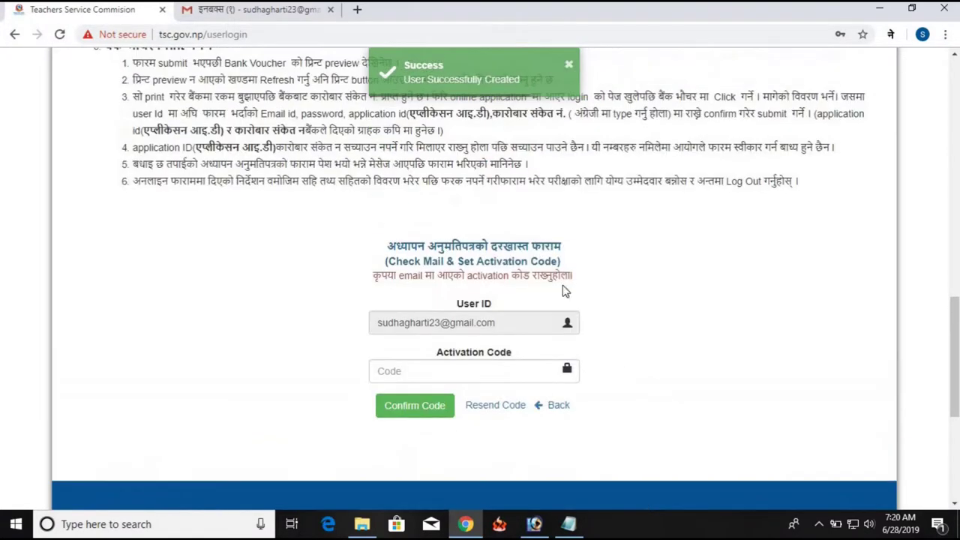
click(403, 379)
click(439, 356)
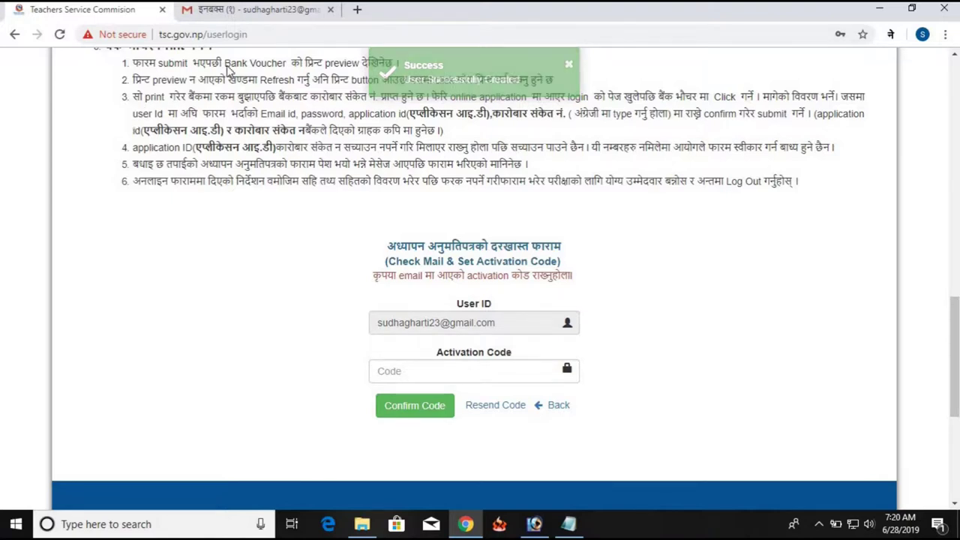
click(264, 11)
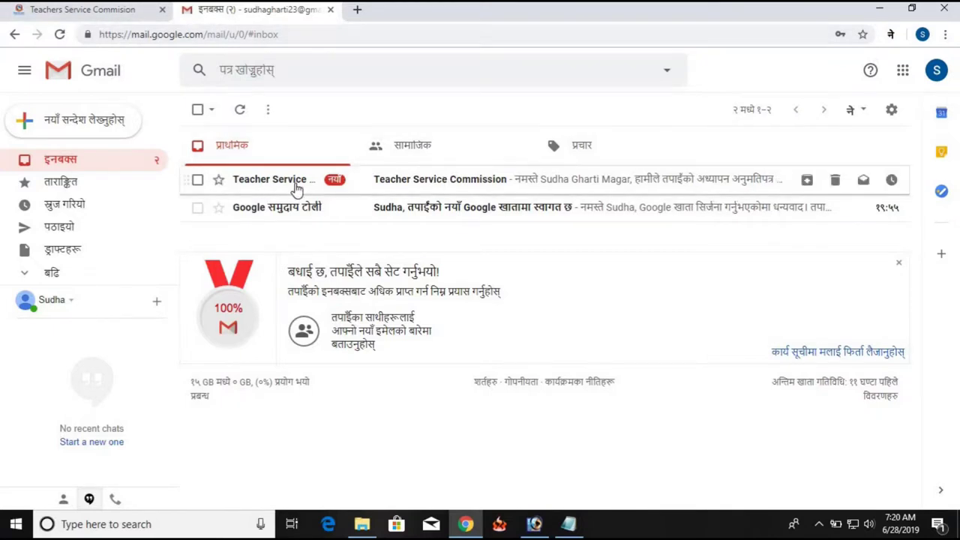
Open the Teacher Service Commission email and copy the activation code number
click(360, 189)
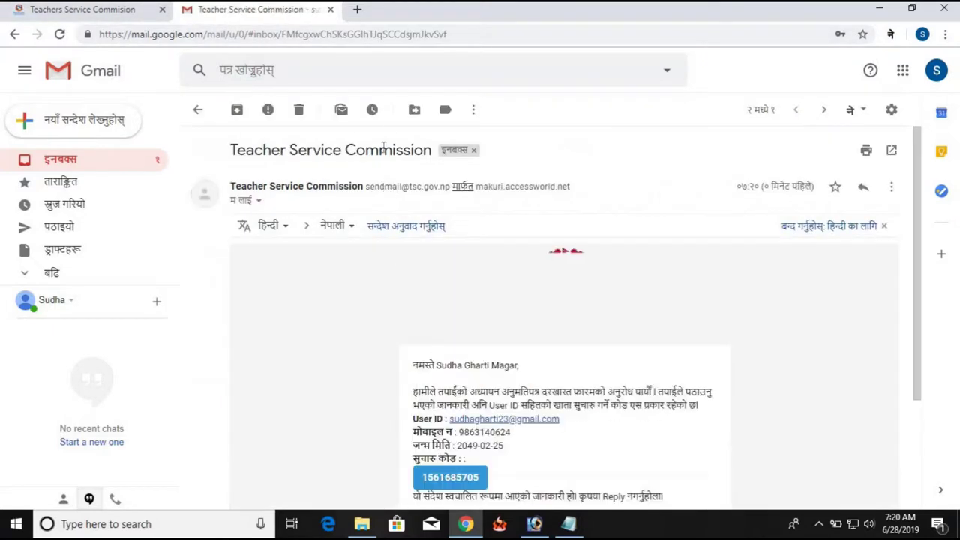
scroll(532, 197, down, 2)
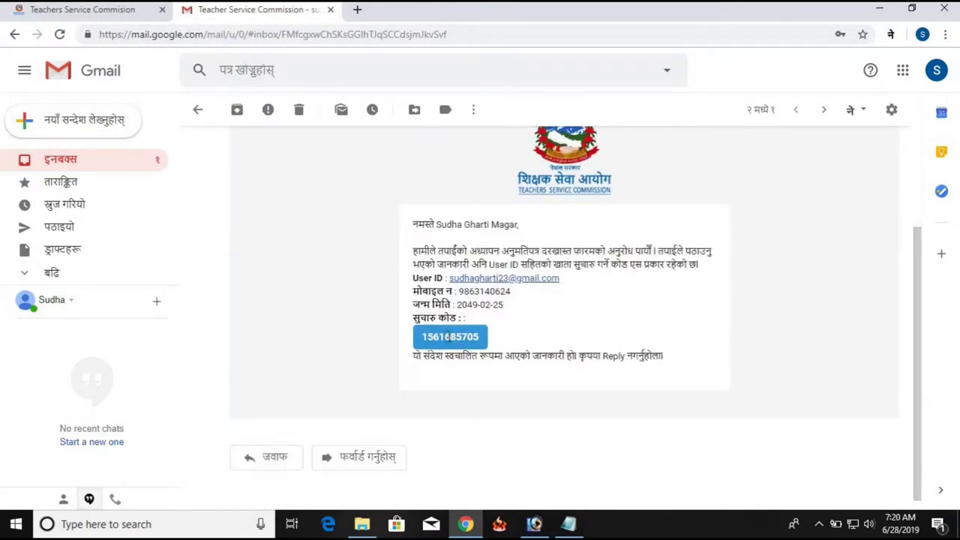
double_click(450, 337)
right_click(499, 338)
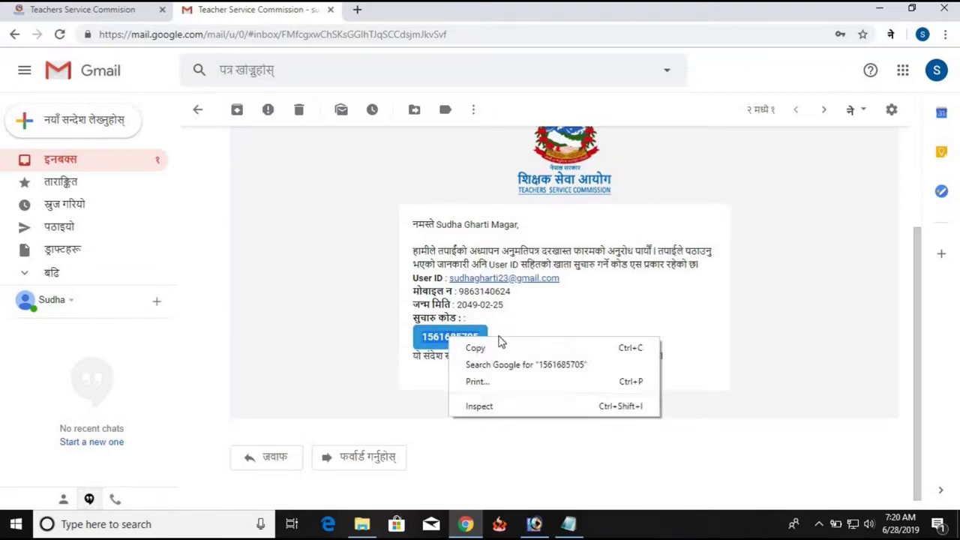
click(506, 349)
Paste the copied code into the Activation Code field on the TSC form
click(83, 10)
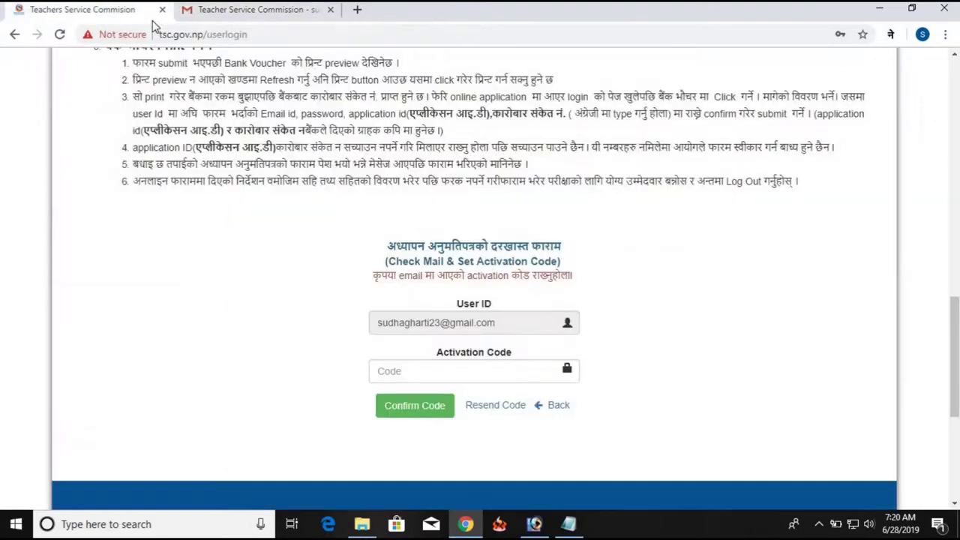
click(396, 365)
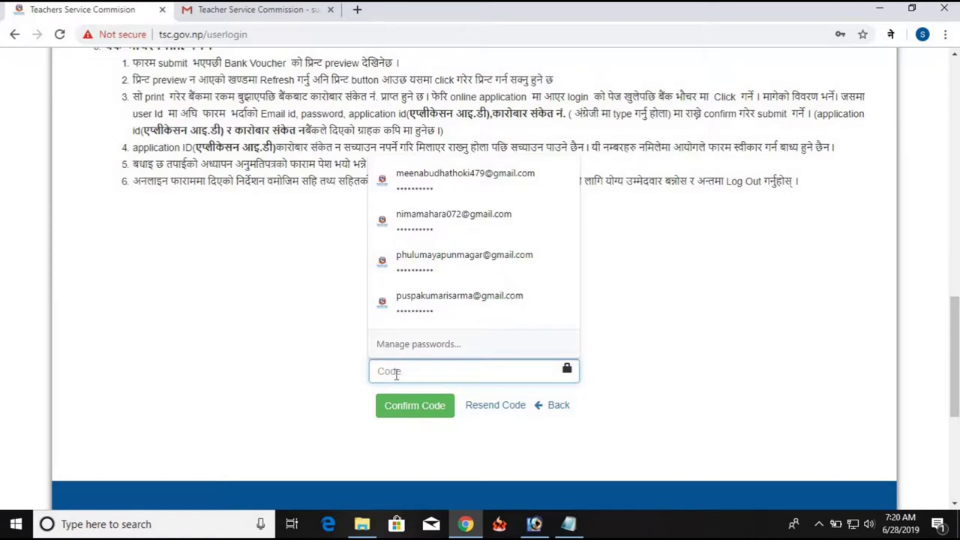
key(ctrl+v)
click(429, 405)
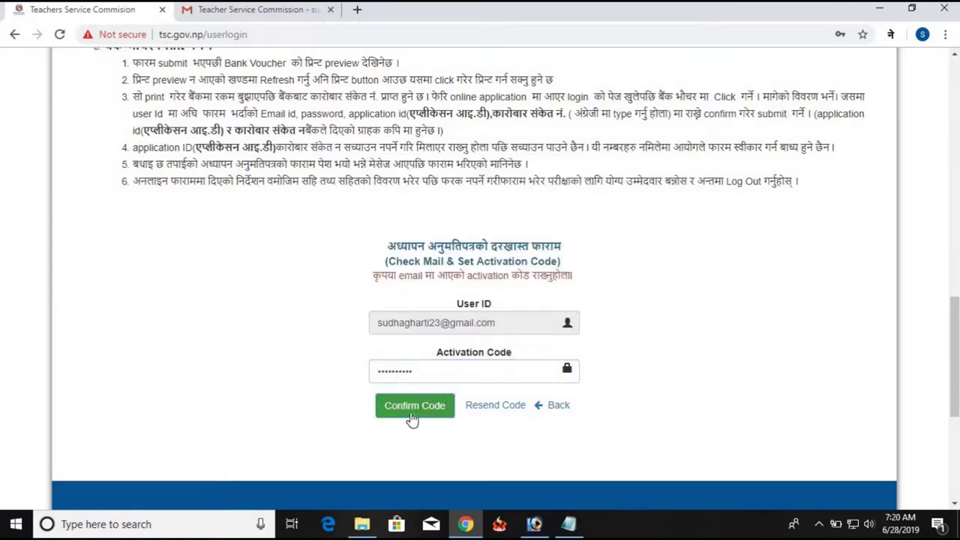
scroll(434, 407, down, 2)
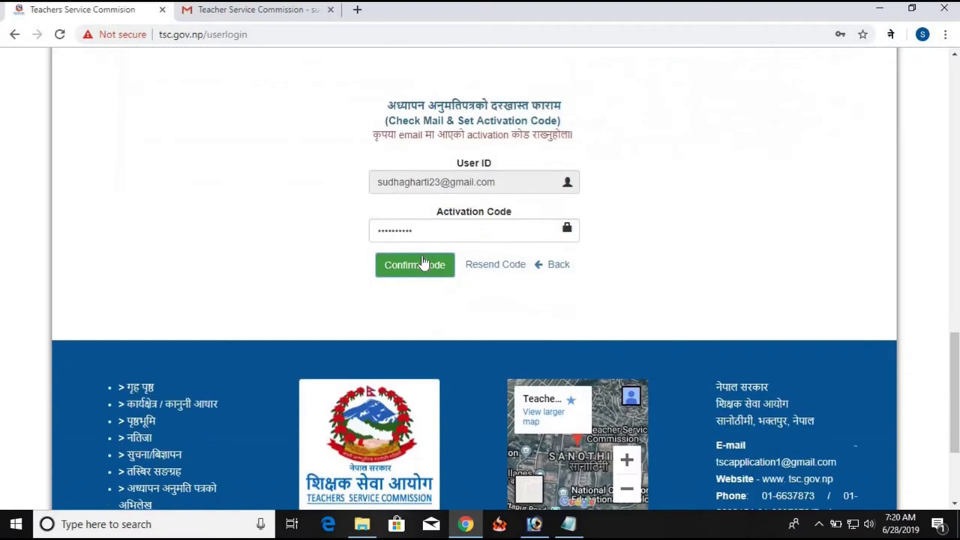
Confirm the activation code and clear the saved-password suggestions from the new password field
click(424, 267)
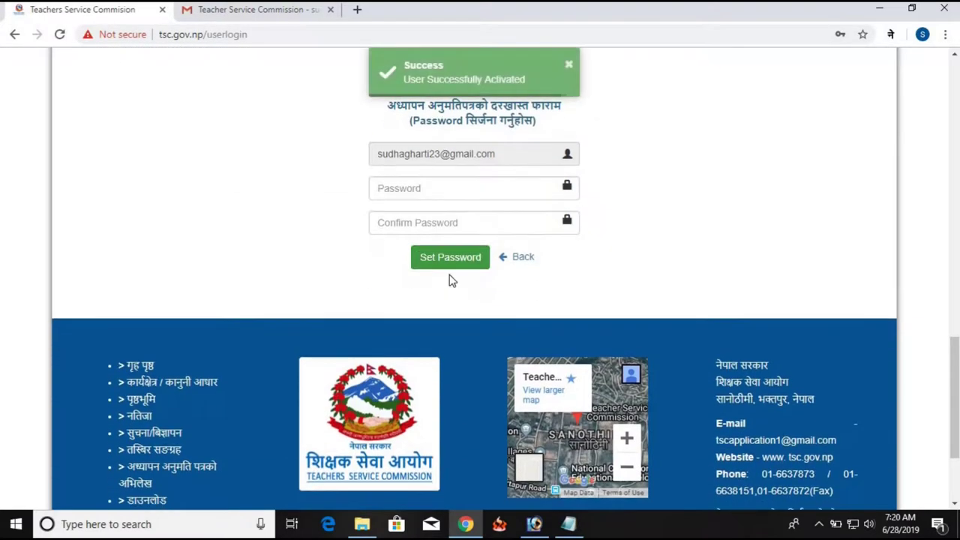
click(412, 188)
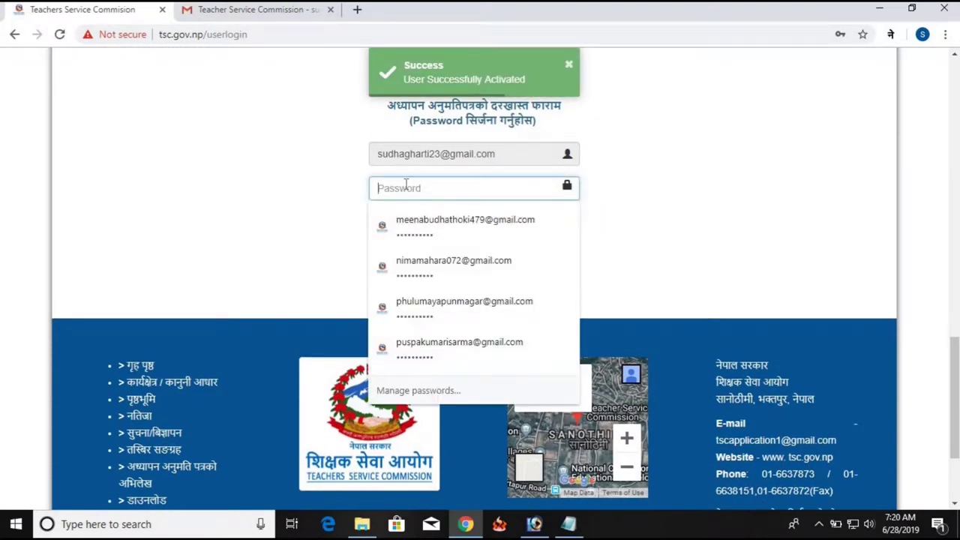
click(304, 193)
click(435, 193)
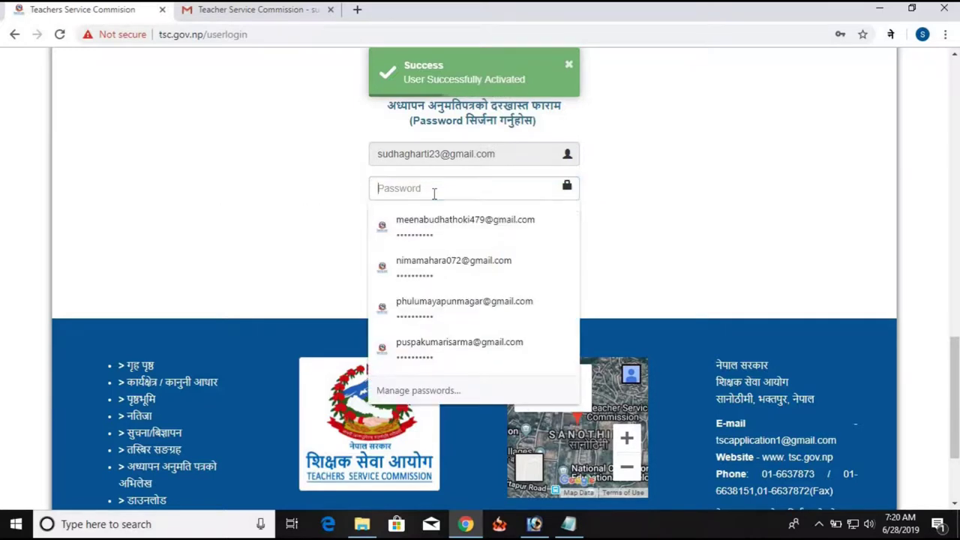
click(278, 194)
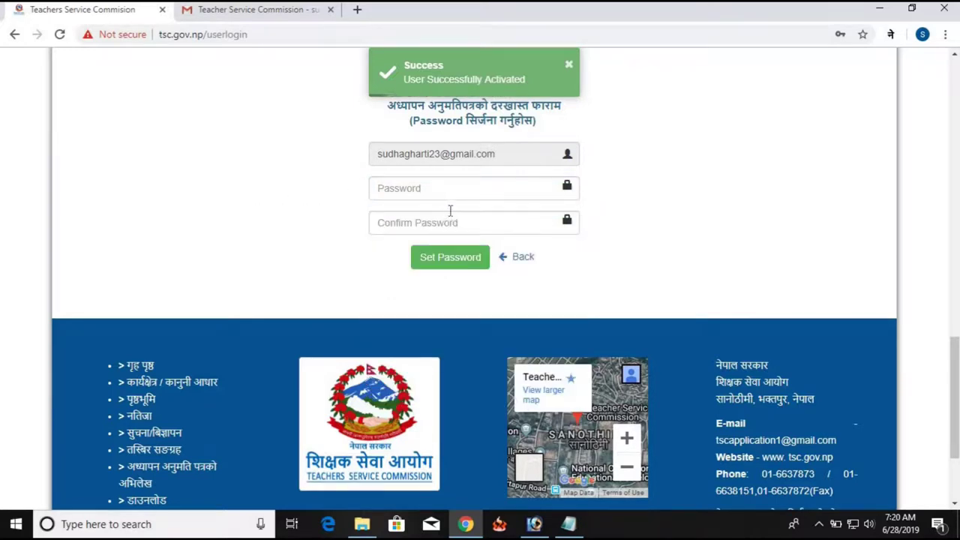
click(456, 191)
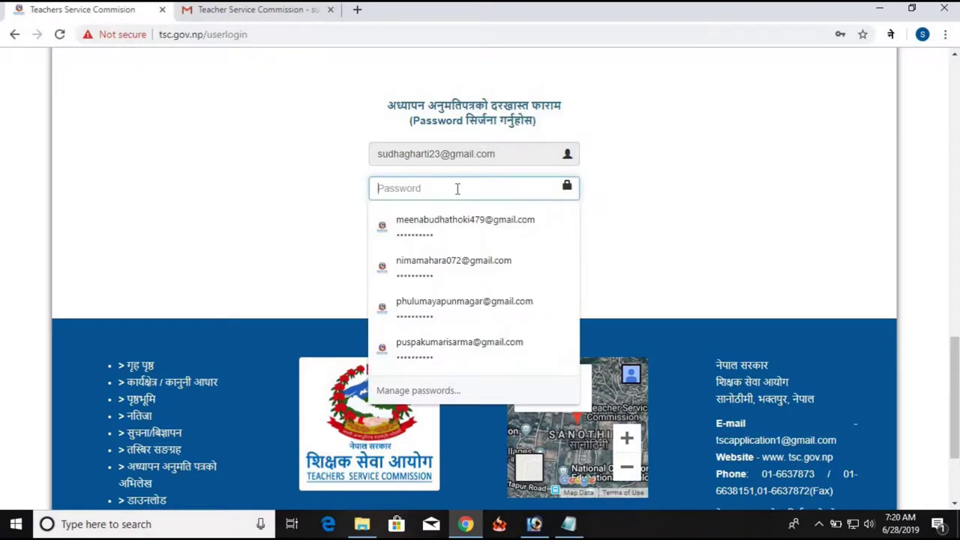
click(323, 198)
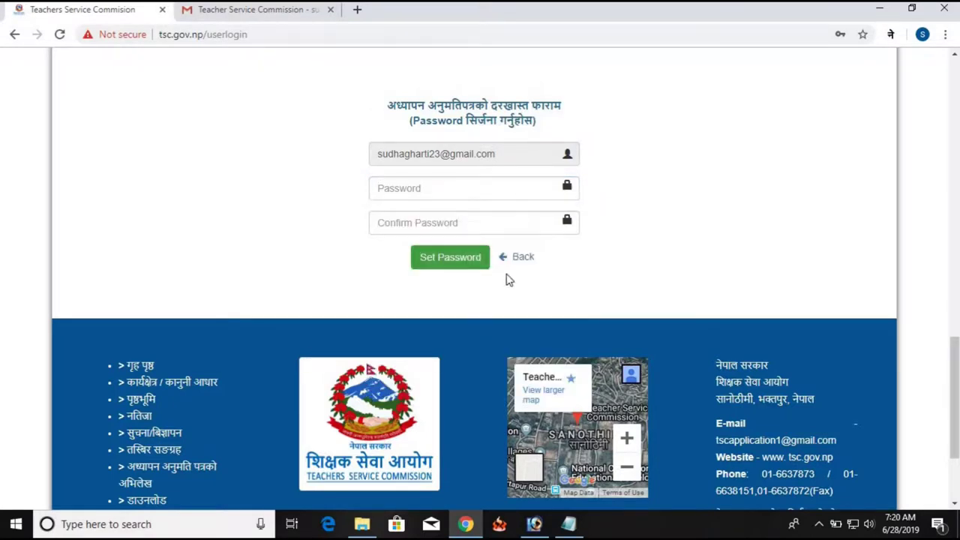
Paste the password copied from the notes into both password fields and set it
click(572, 525)
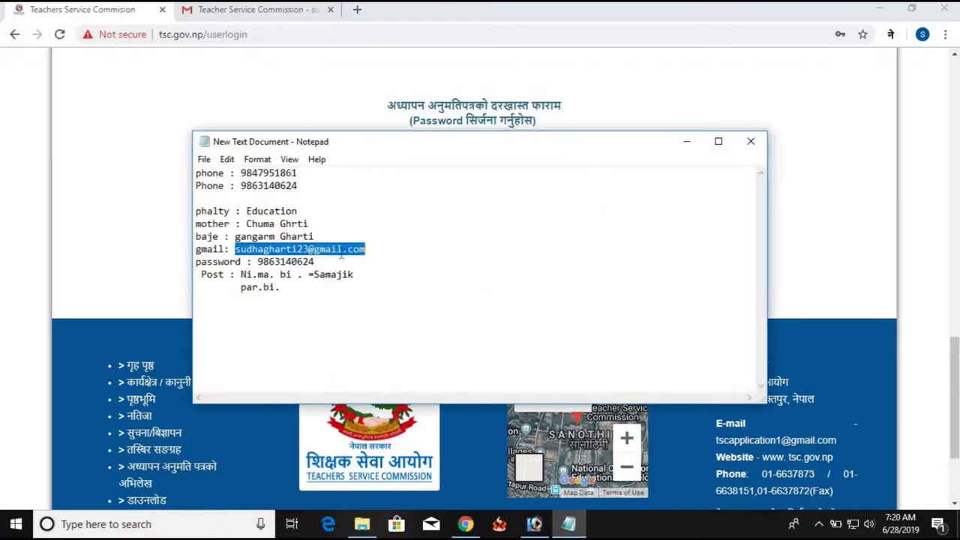
double_click(292, 262)
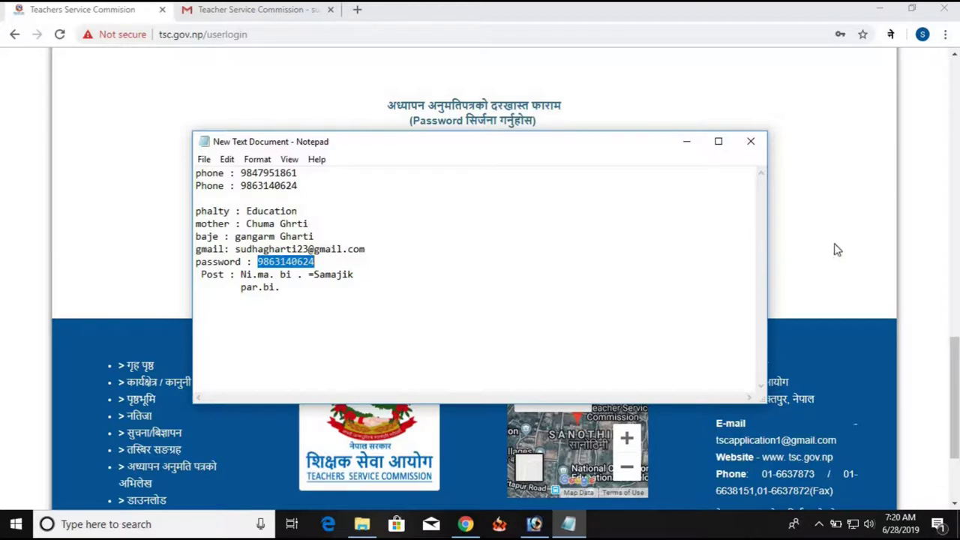
click(838, 250)
click(455, 188)
key(ctrl+v)
click(446, 220)
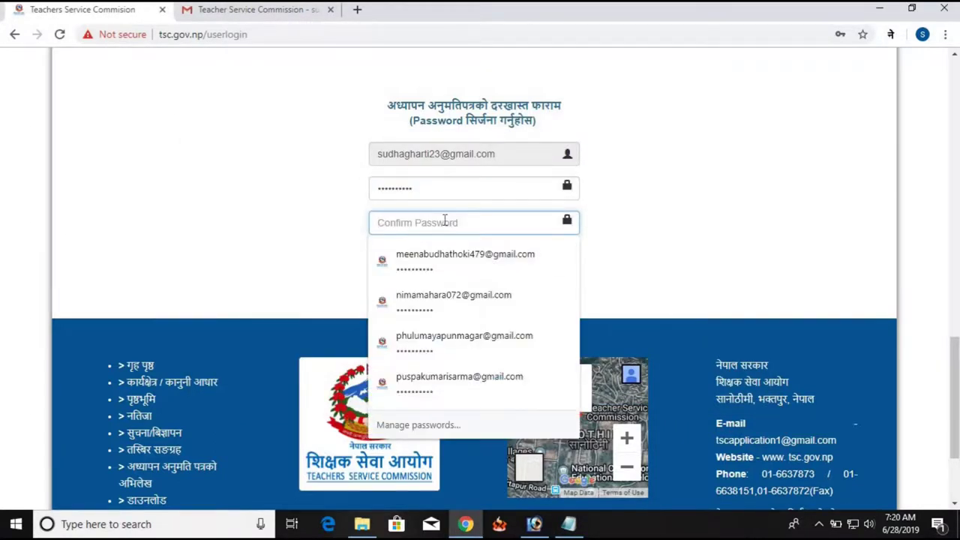
key(ctrl+v)
click(470, 264)
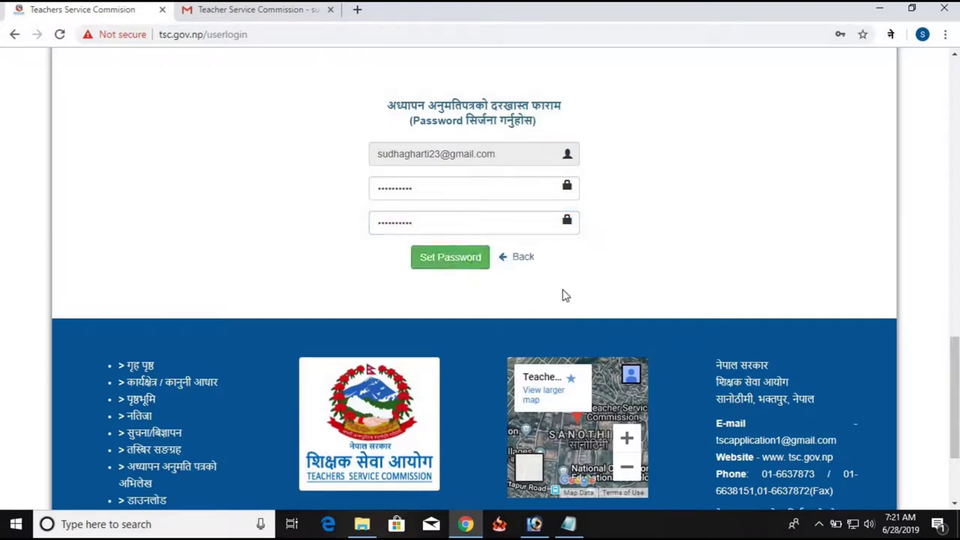
click(453, 267)
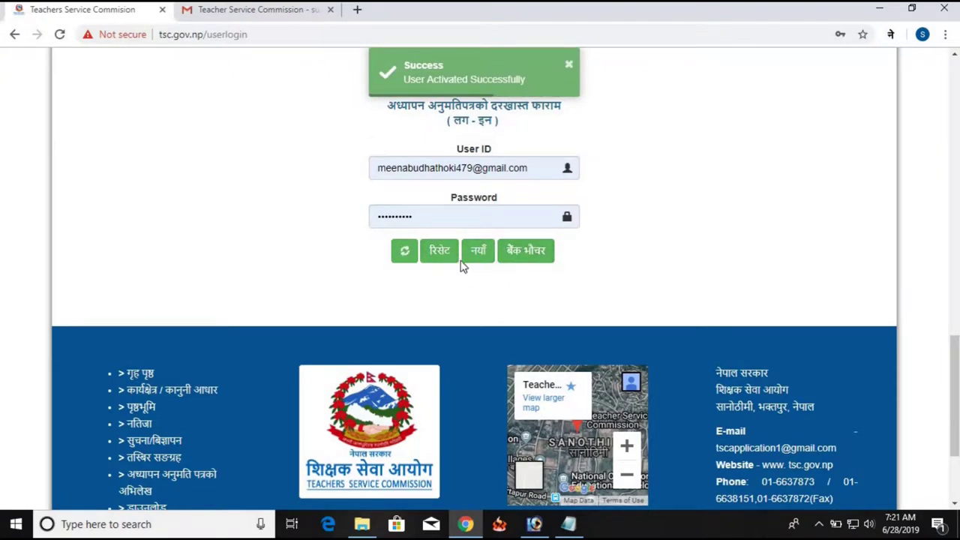
Log in with the applicant's e-mail address, copied from the notes, as User ID
click(453, 216)
double_click(453, 216)
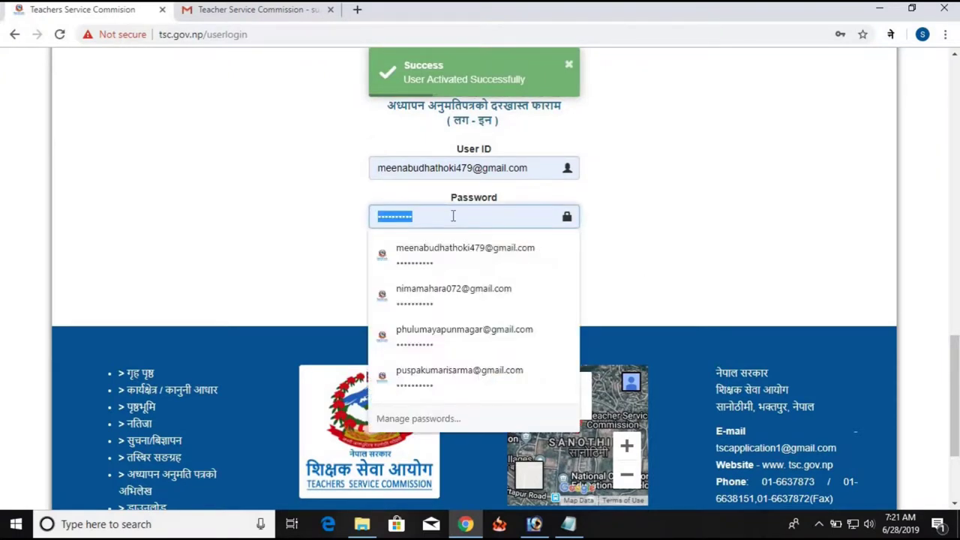
click(569, 523)
double_click(317, 248)
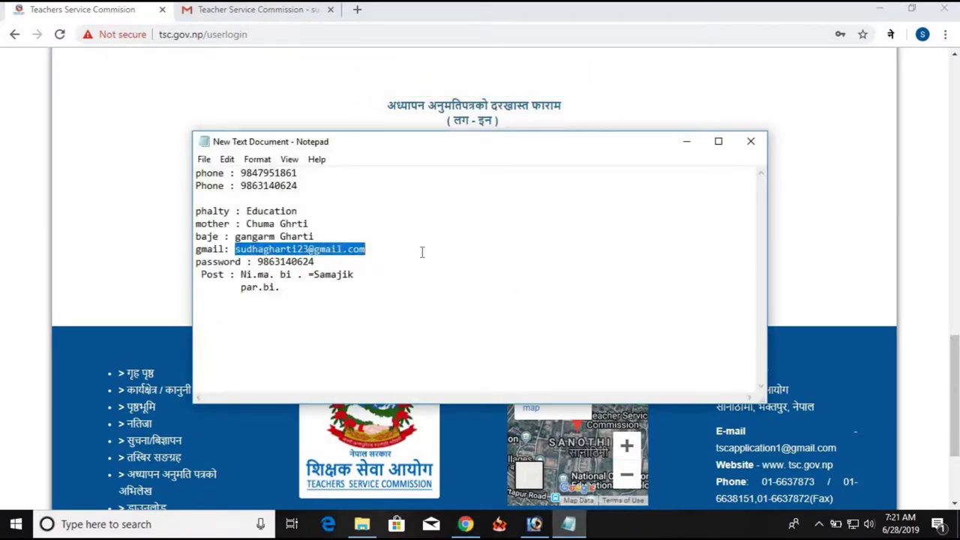
click(822, 268)
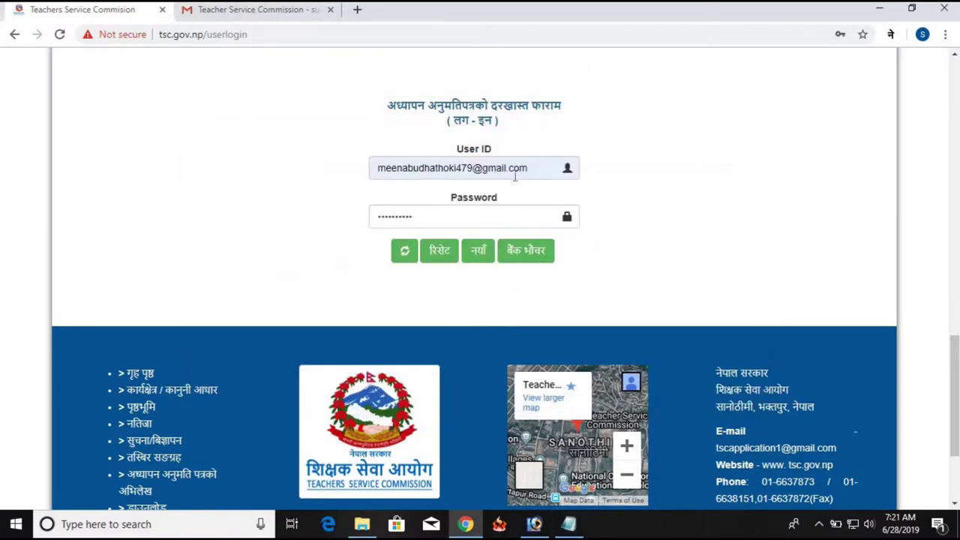
triple_click(510, 168)
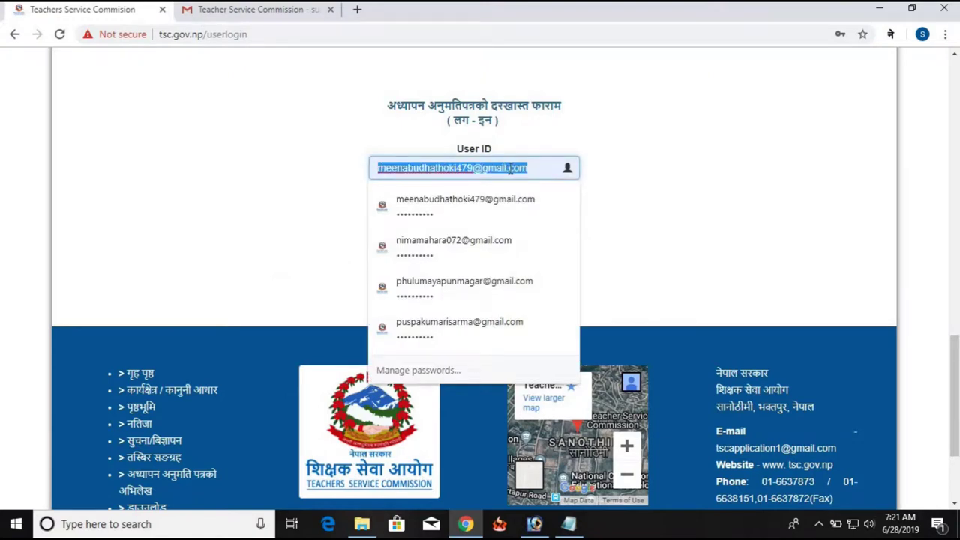
key(ctrl+v)
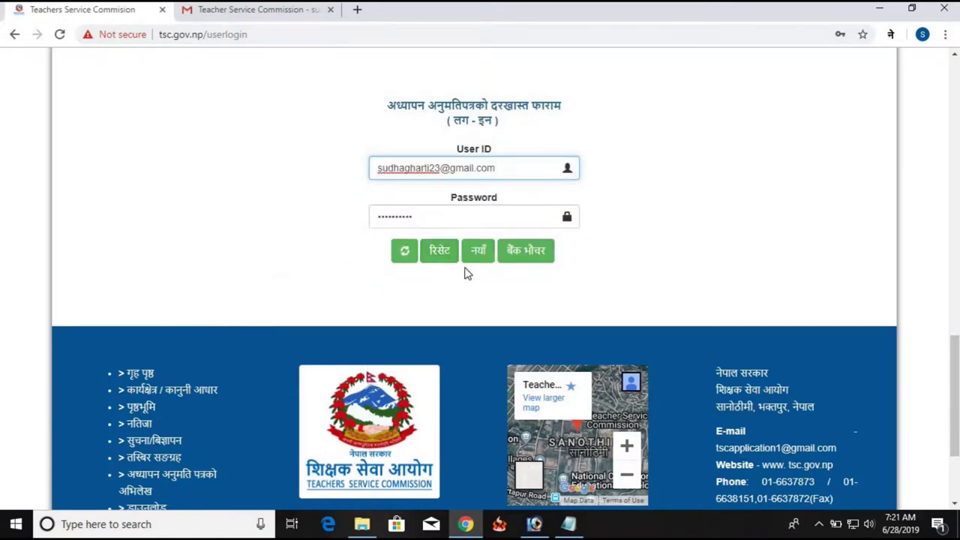
click(403, 254)
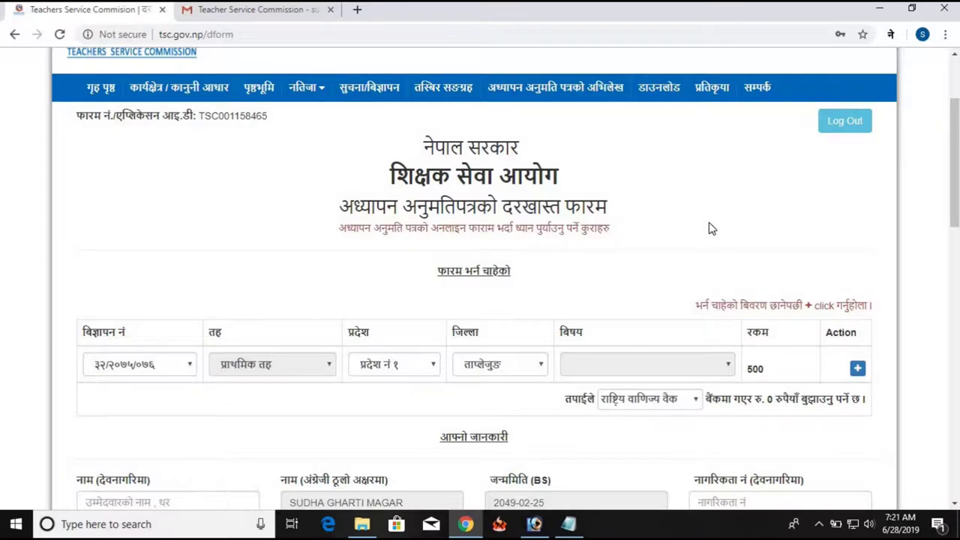
Keep ३२/२०७५/०७६ as the application's advertisement number
scroll(589, 290, down, 3)
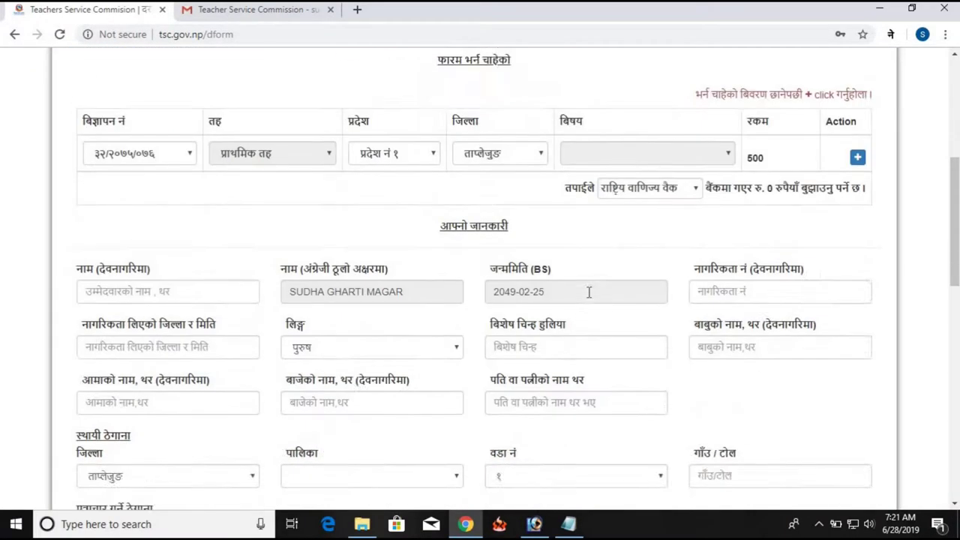
scroll(577, 270, up, 2)
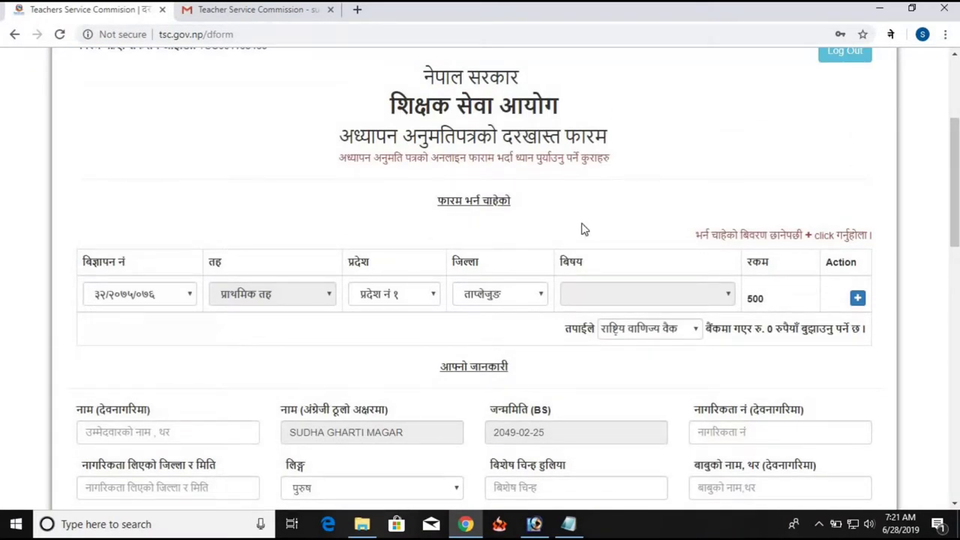
click(162, 294)
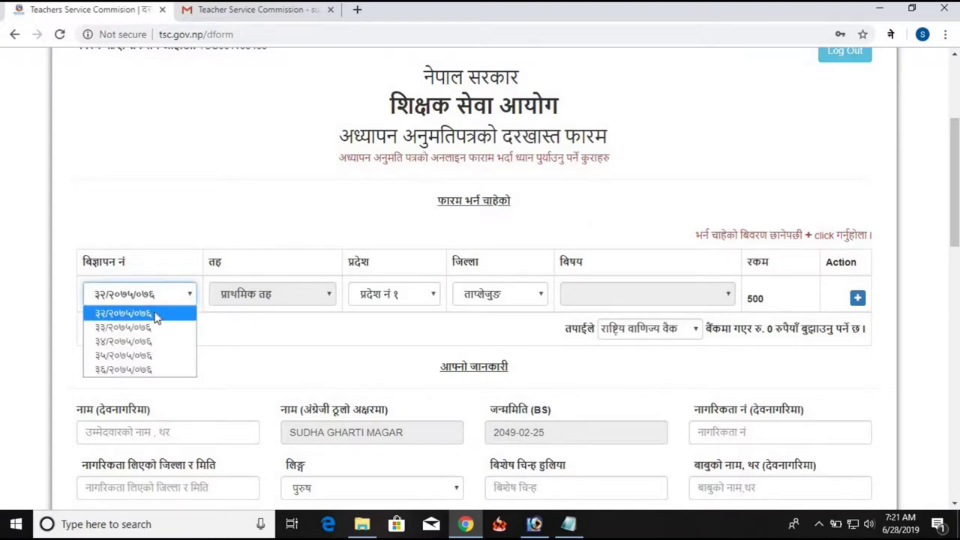
click(124, 293)
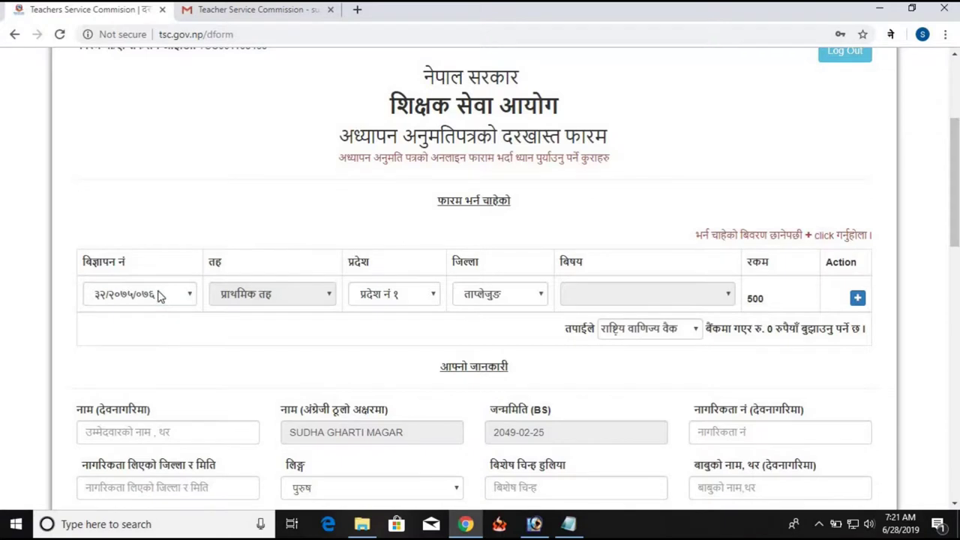
click(156, 296)
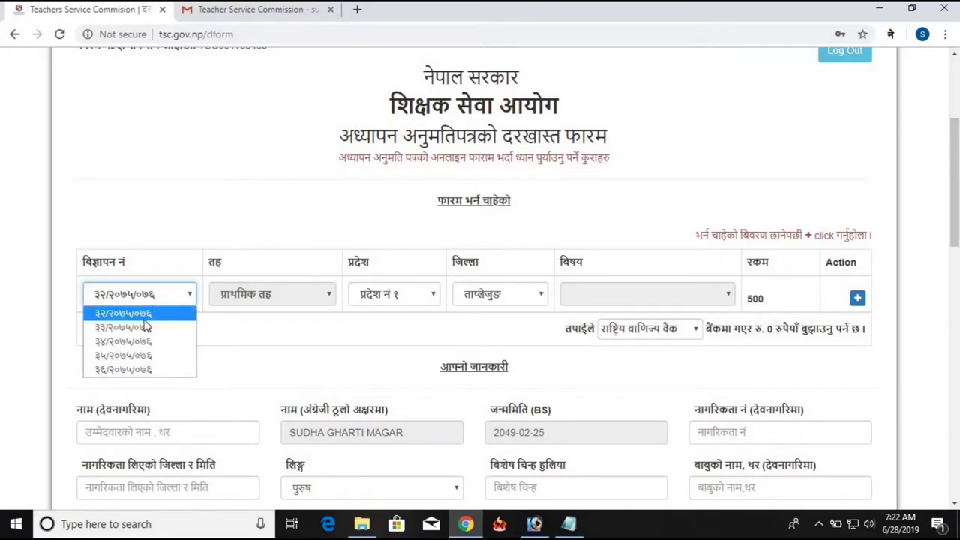
click(143, 321)
click(182, 299)
click(157, 299)
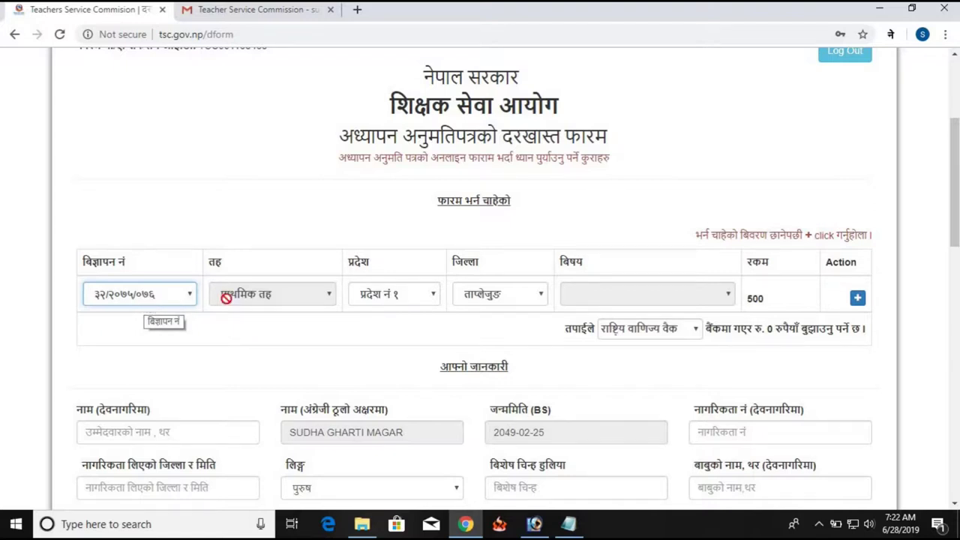
Choose province प्रदेश नं ५ and district रोल्पा, then add the primary-level row
click(417, 298)
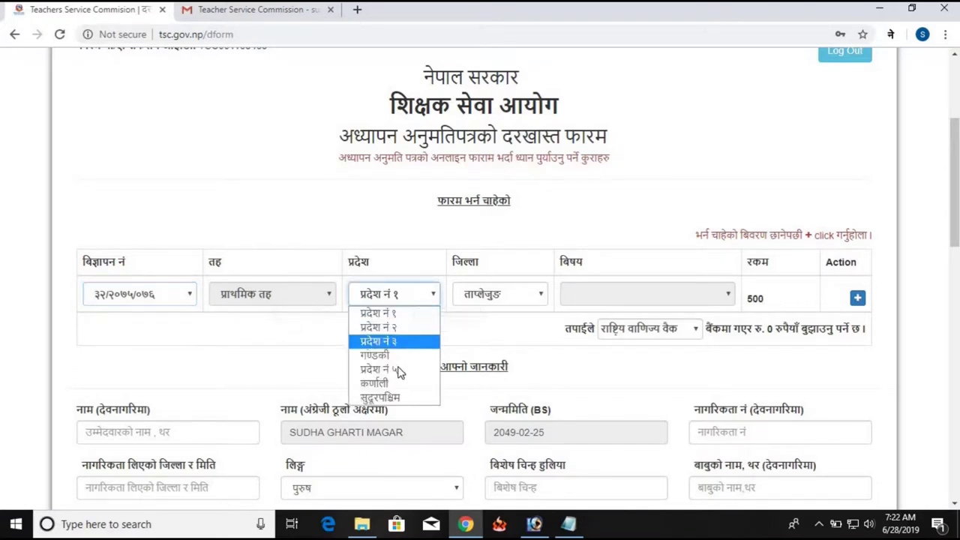
click(399, 373)
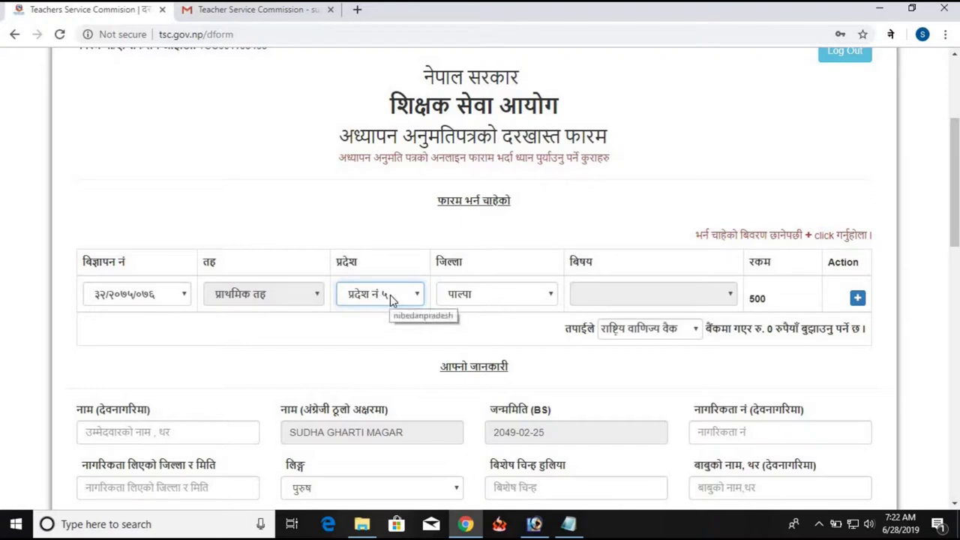
click(484, 299)
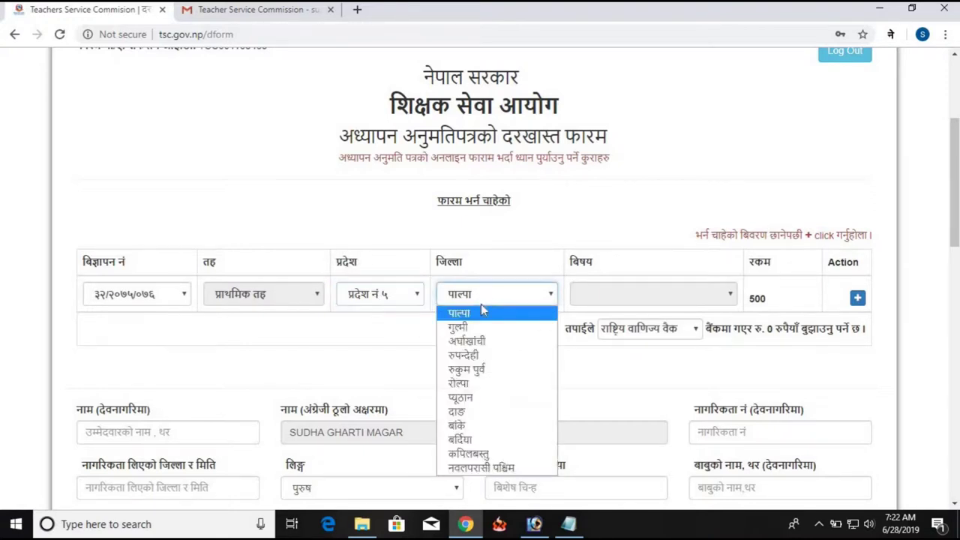
click(476, 390)
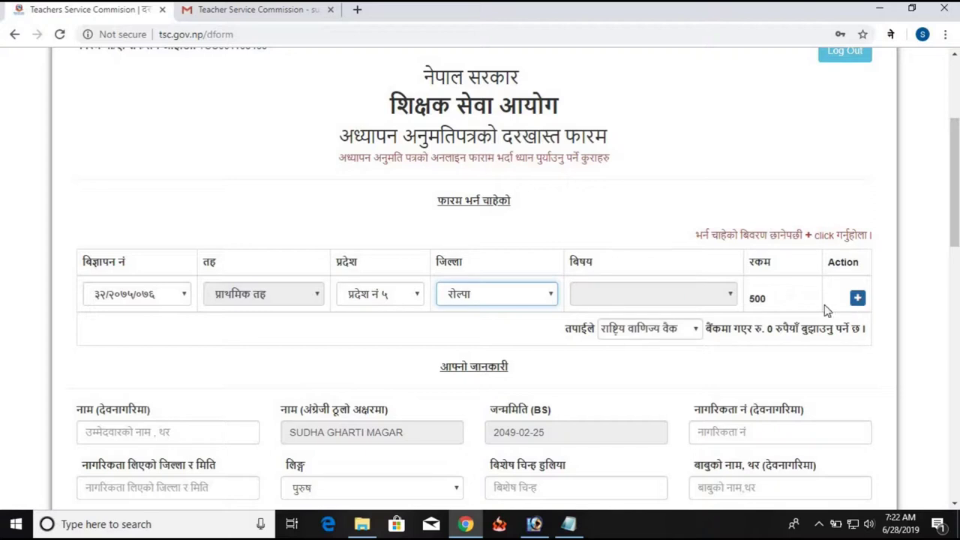
click(857, 299)
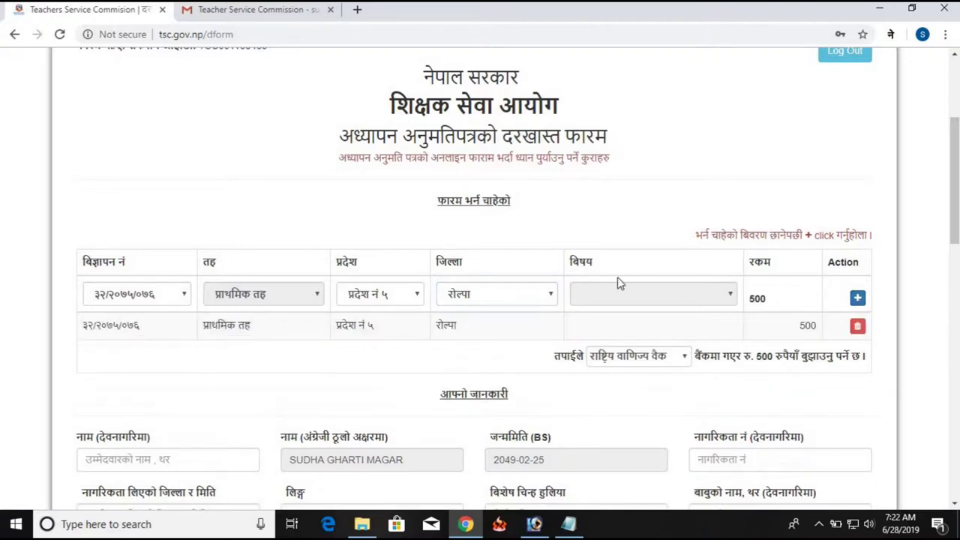
Add a ३३/२०७५/०७६ row with subject सामाजिक, raising the fee total to रु. 1200
click(185, 302)
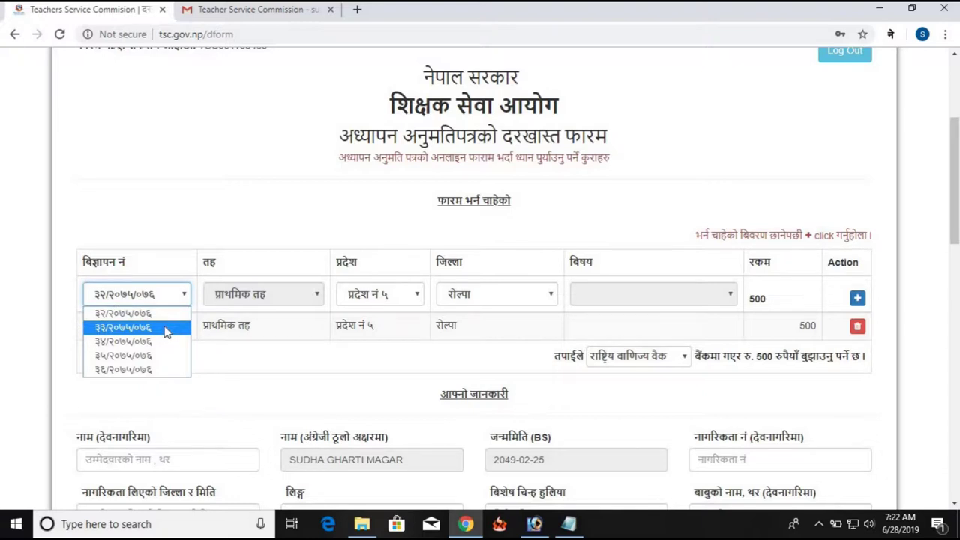
click(167, 328)
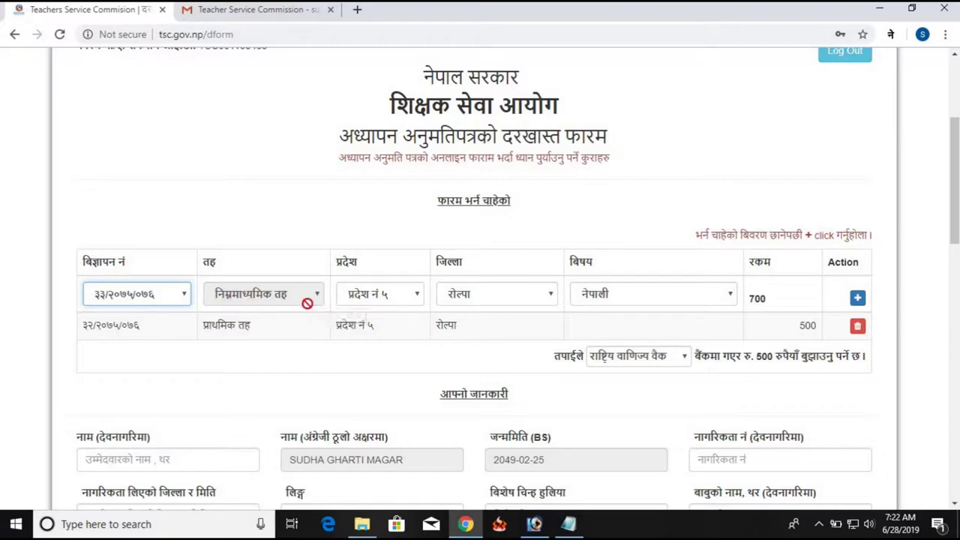
click(641, 298)
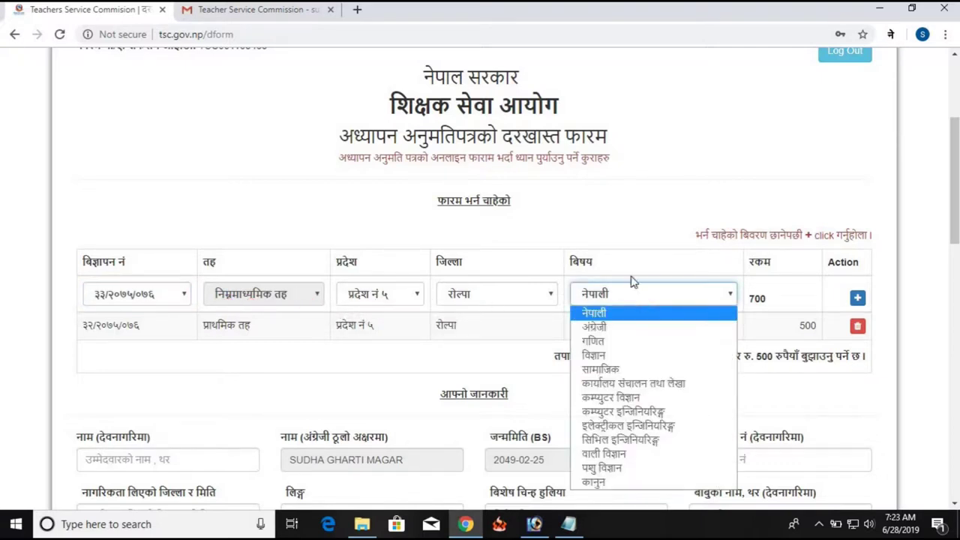
click(642, 370)
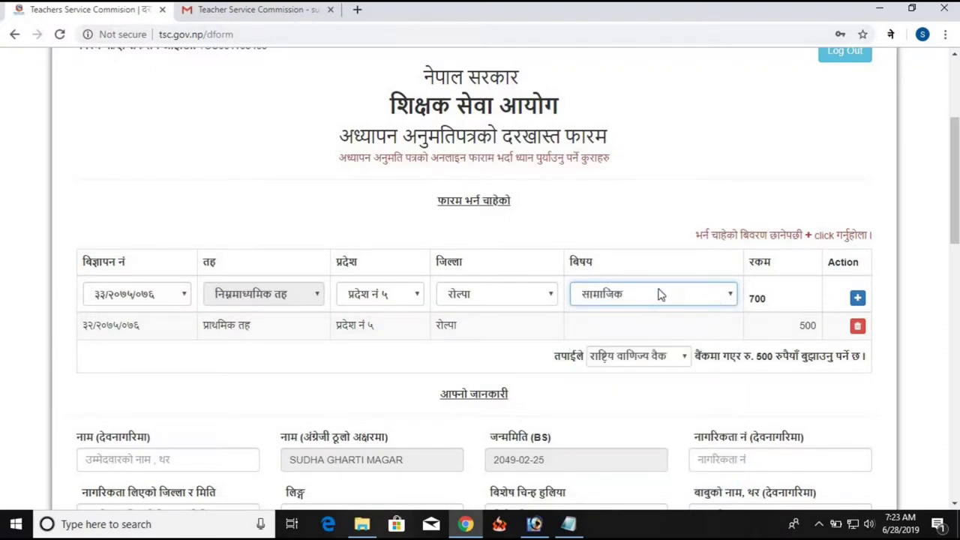
click(659, 298)
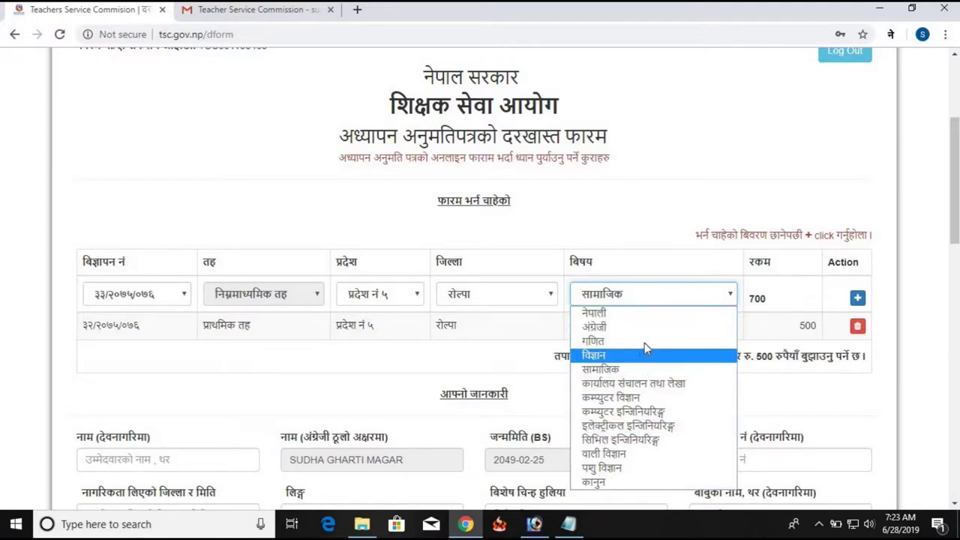
click(646, 370)
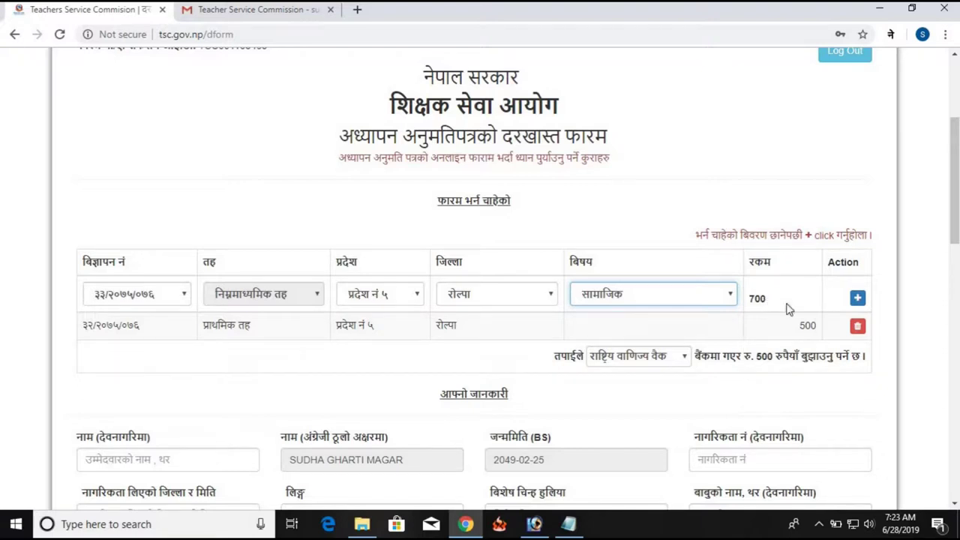
click(858, 298)
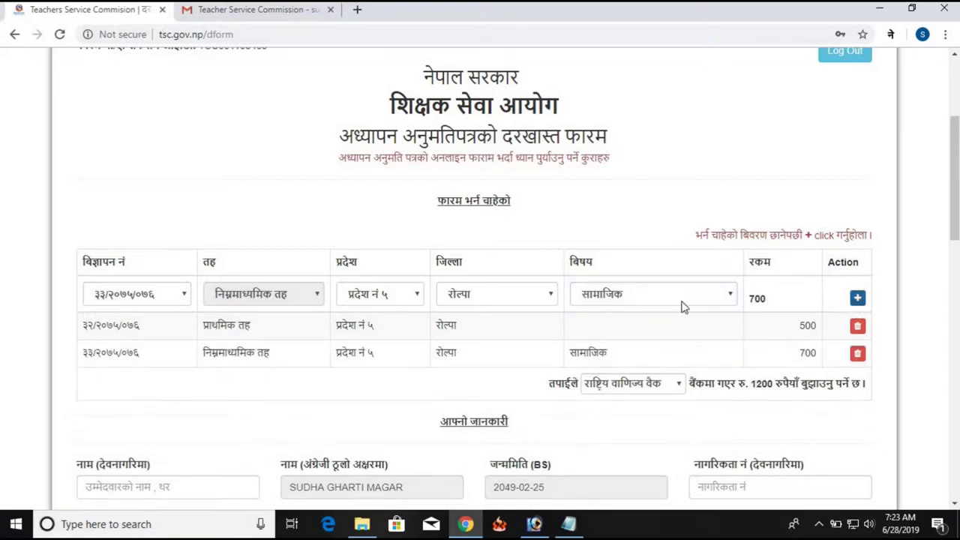
scroll(615, 306, down, 2)
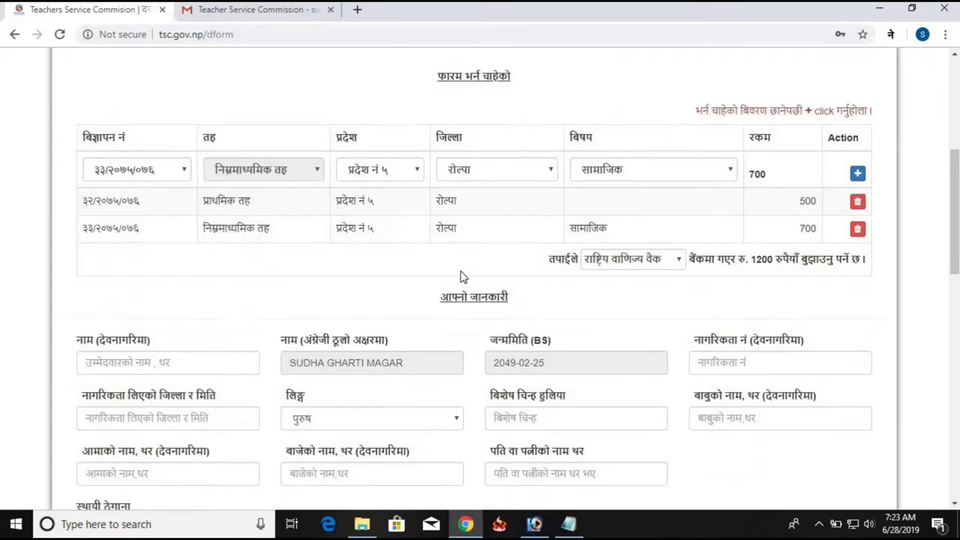
scroll(463, 277, down, 1)
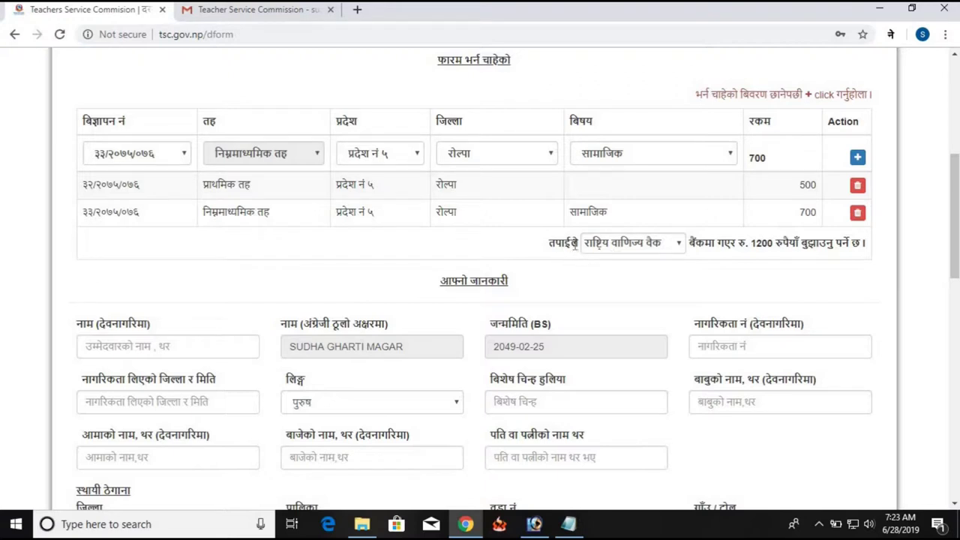
Select नेपाल बैंक लिमिटेड as the paying bank
click(649, 247)
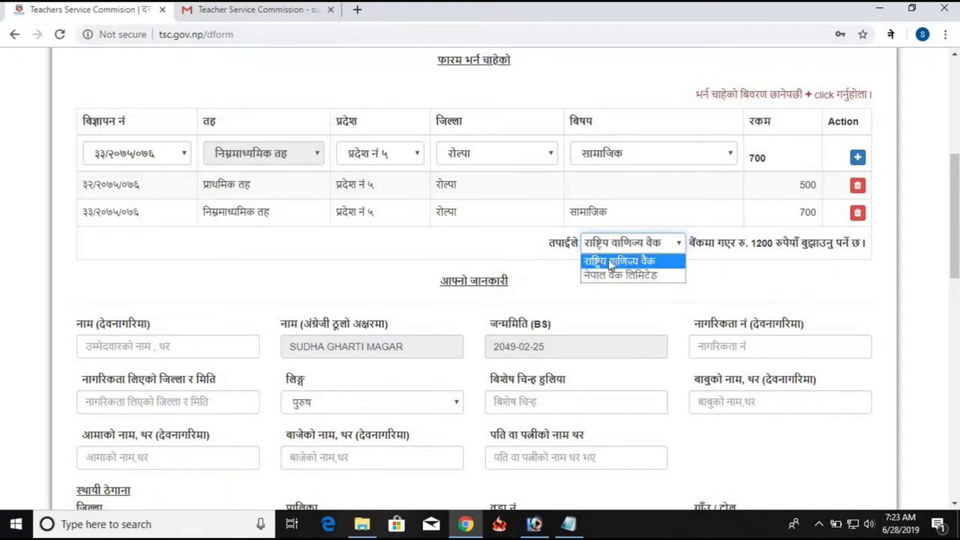
click(621, 248)
click(621, 247)
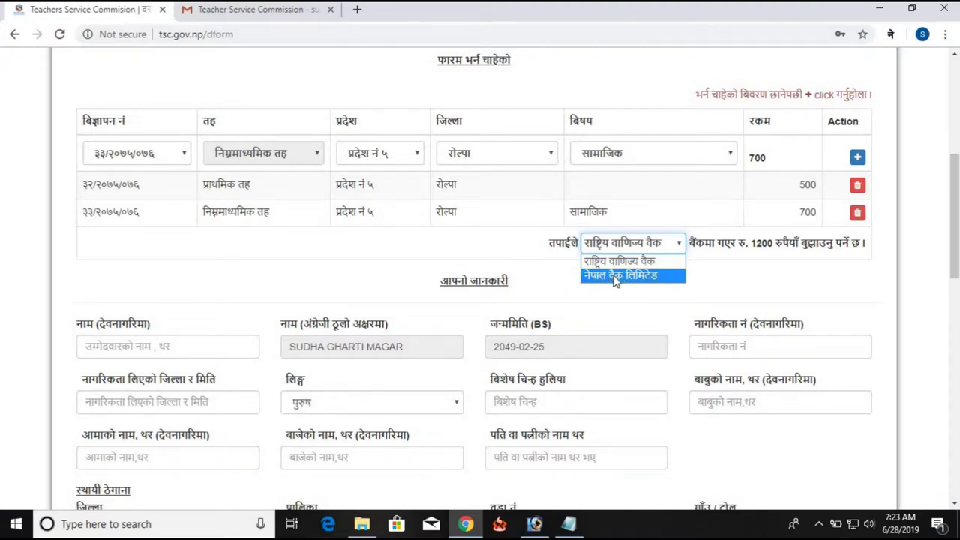
click(616, 276)
Bring up the Nepali typing extension's options for the Devanagari name field
scroll(450, 262, down, 1)
scroll(210, 225, down, 3)
scroll(177, 210, up, 3)
click(137, 283)
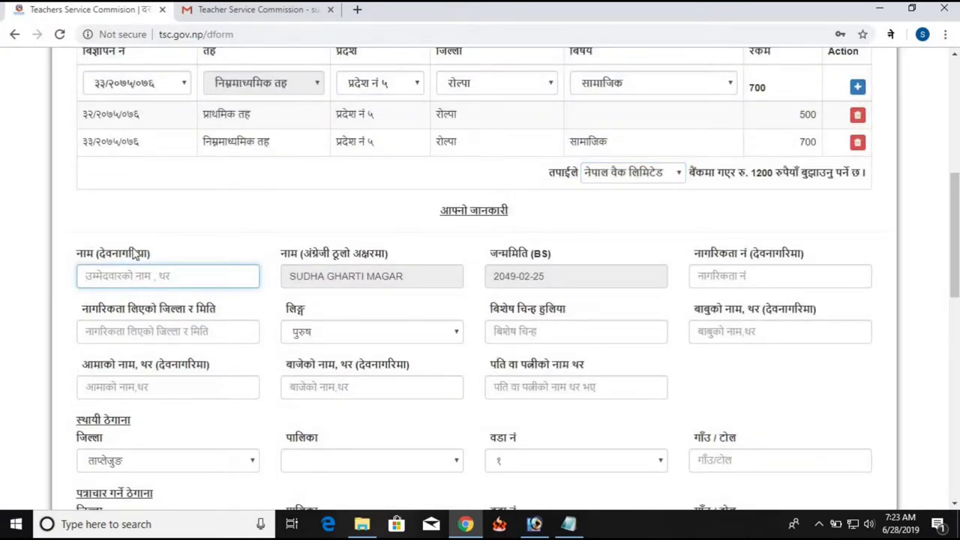
click(891, 34)
Enable Nepali input and type the applicant's first name and surname in Devanagari
click(860, 61)
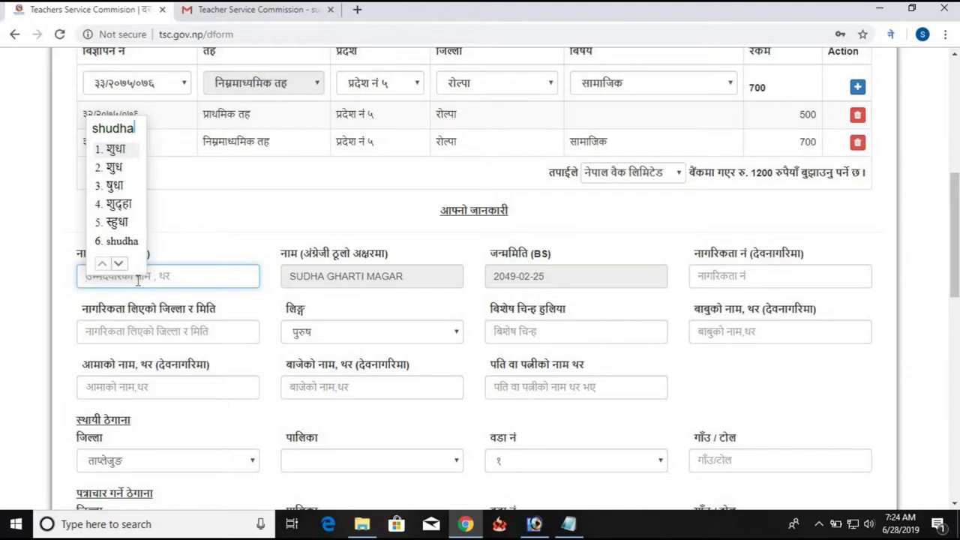
key(space)
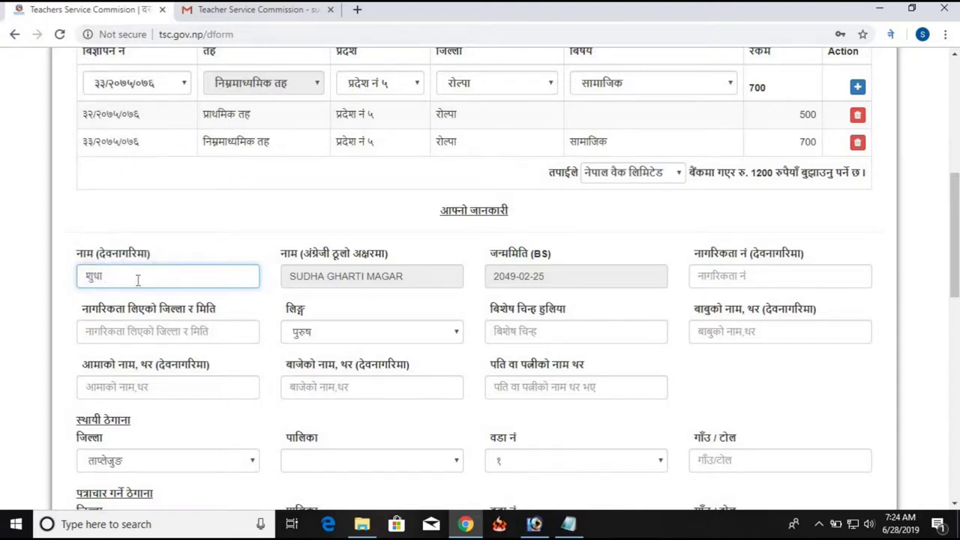
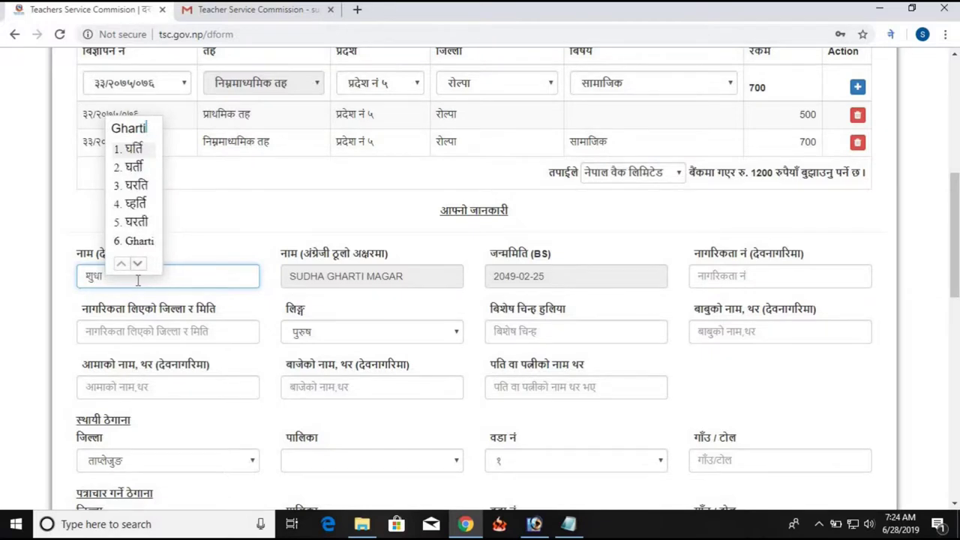
key(space)
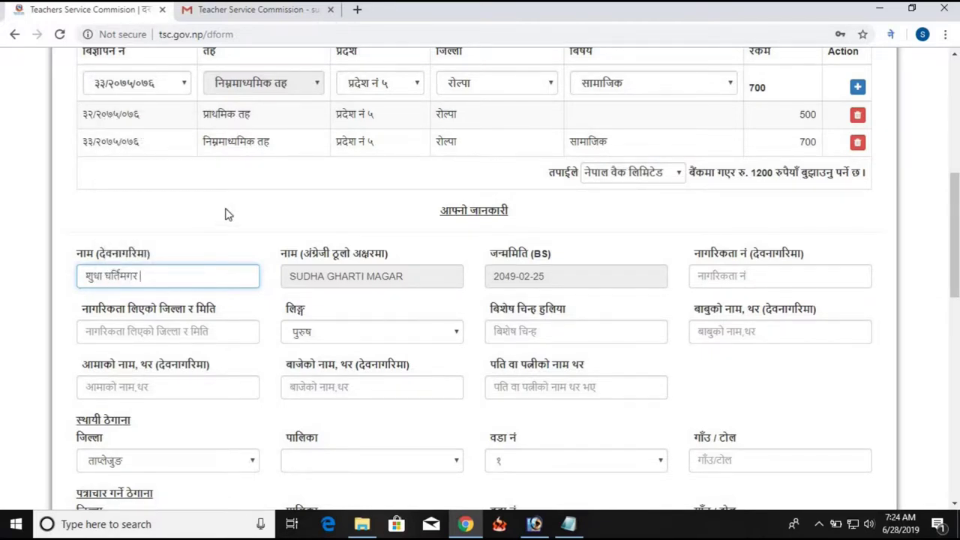
Review the pre-filled English name and date of birth
double_click(308, 276)
click(443, 273)
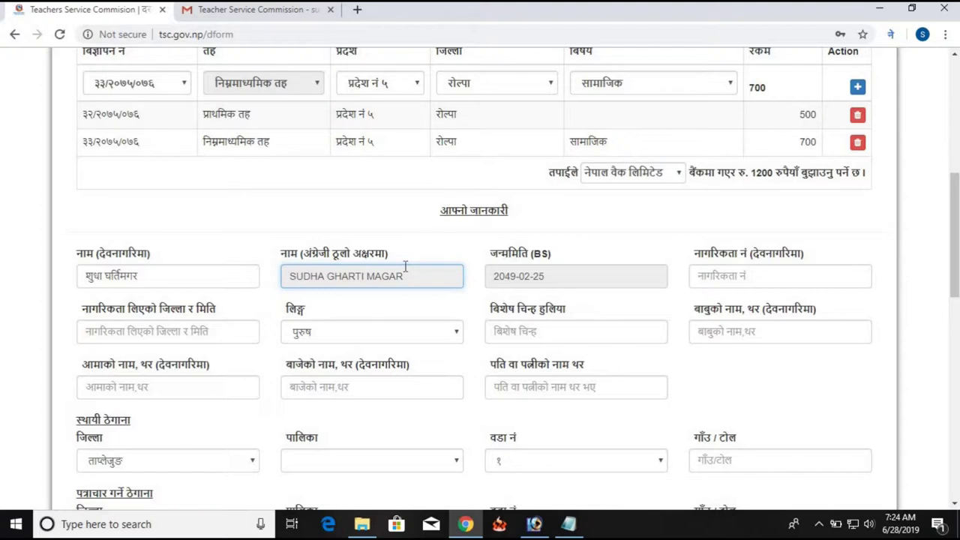
click(575, 281)
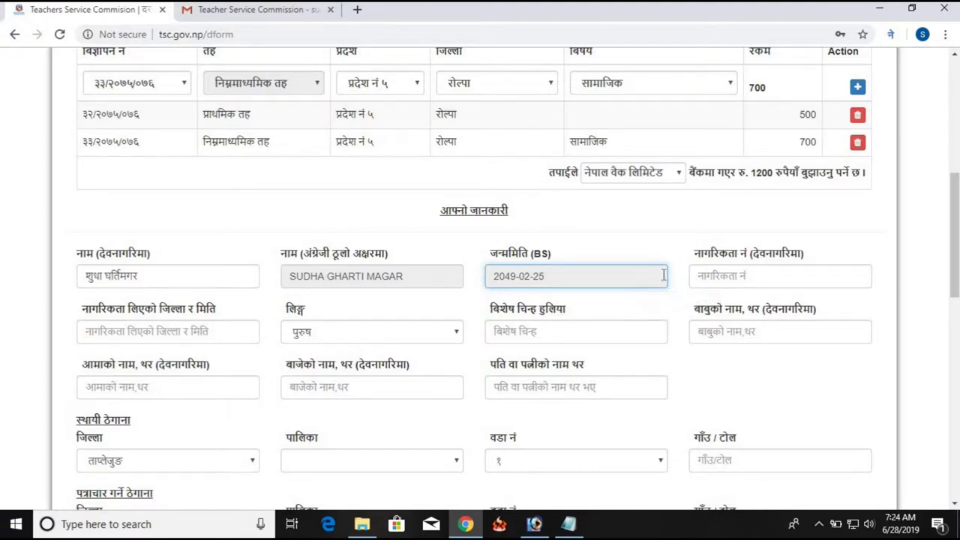
Enter the applicant's citizenship number
click(713, 276)
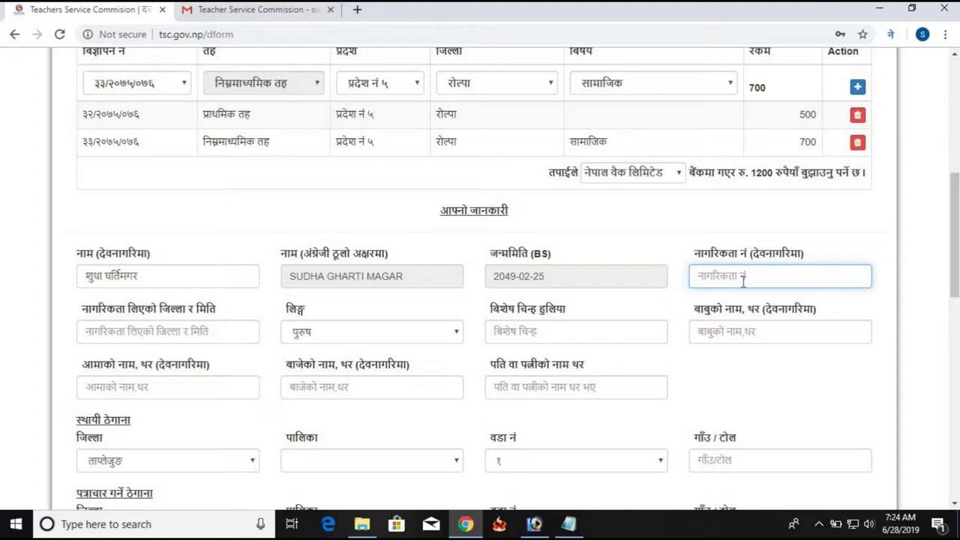
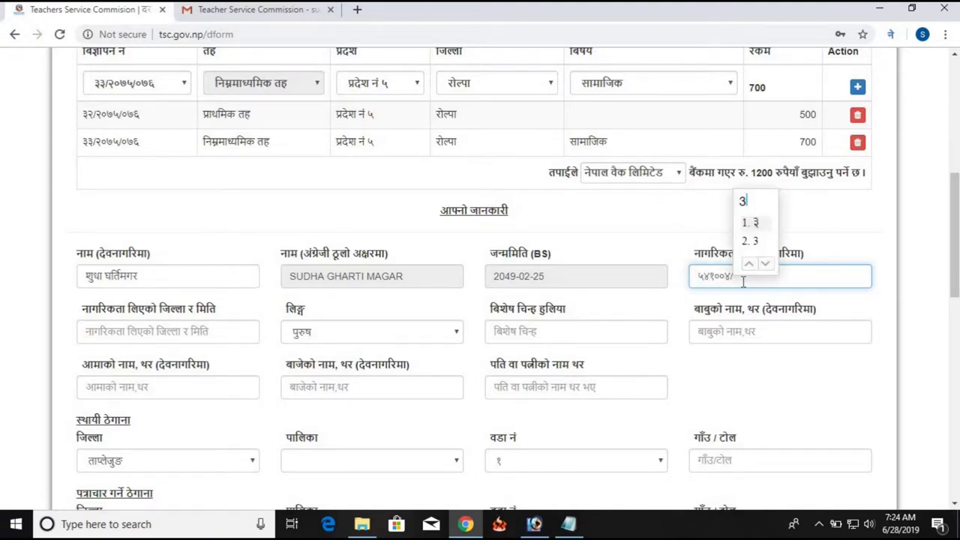
key(space)
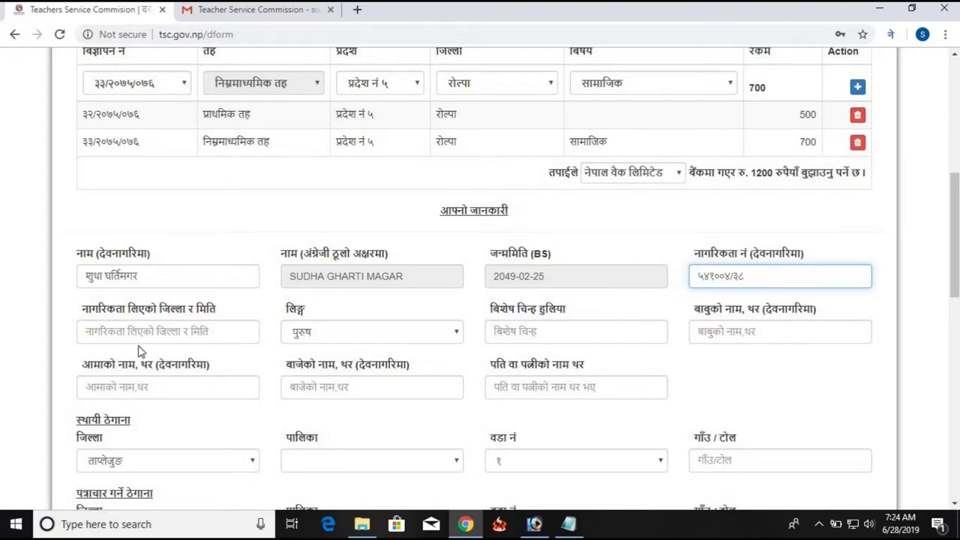
Enter रोल्पा,२०६५/०८/२५ as the citizenship issuing district and date
click(170, 334)
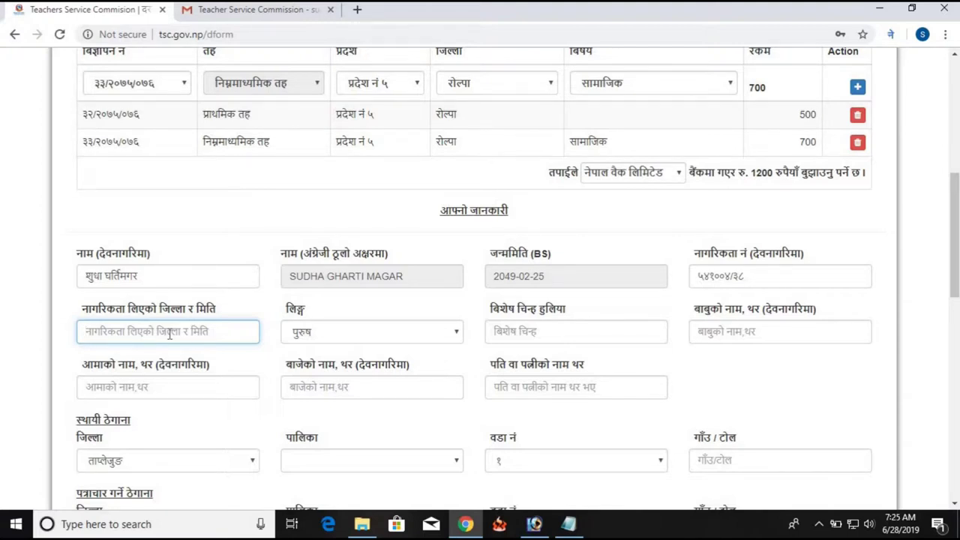
text(rolp)
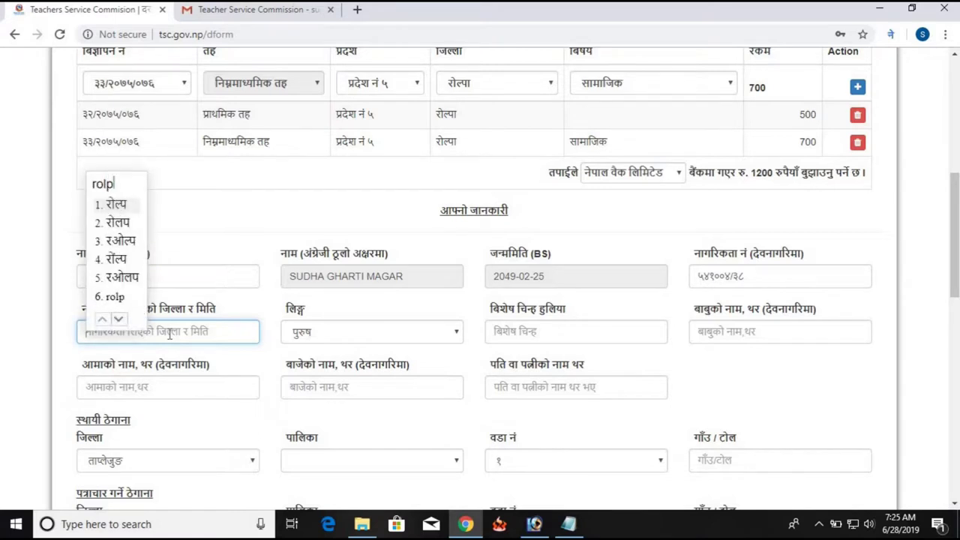
text(a )
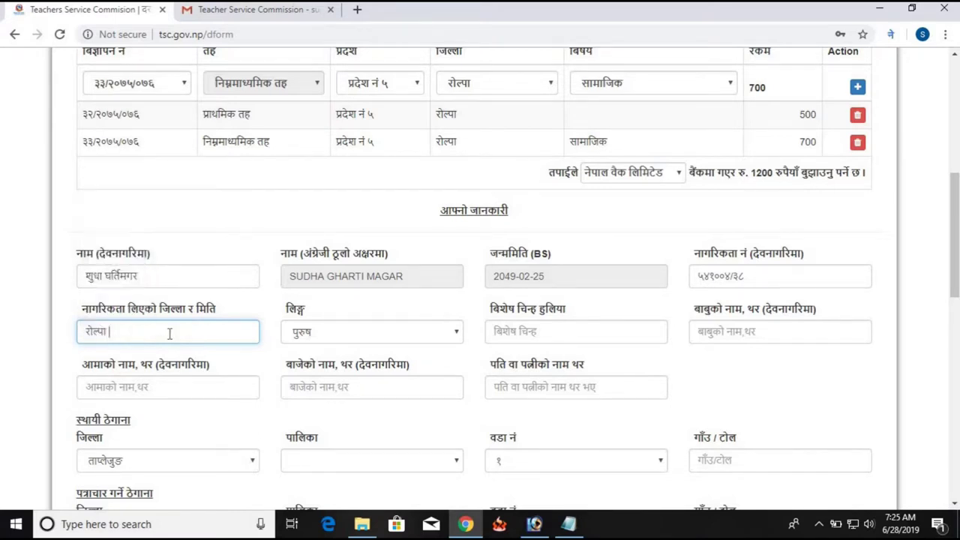
text(,)
text(20)
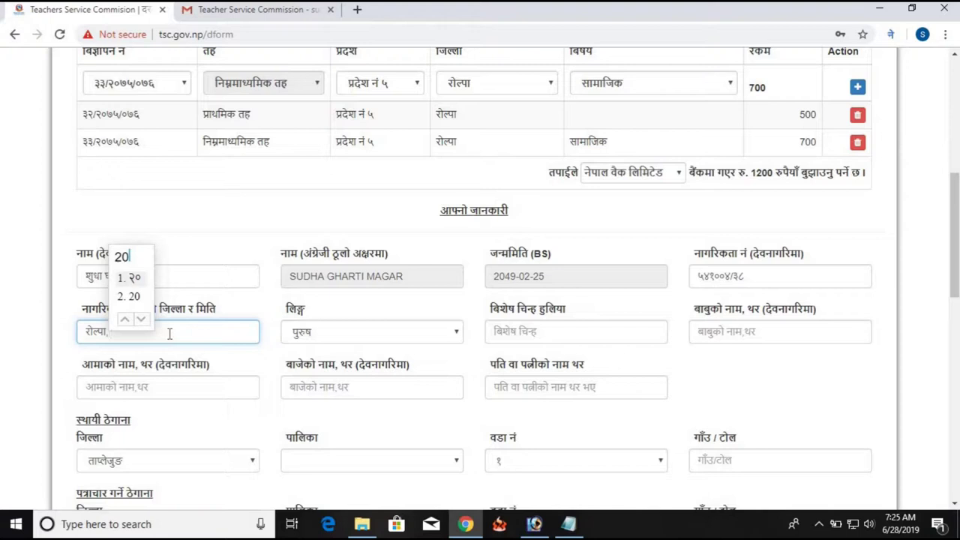
text(65/)
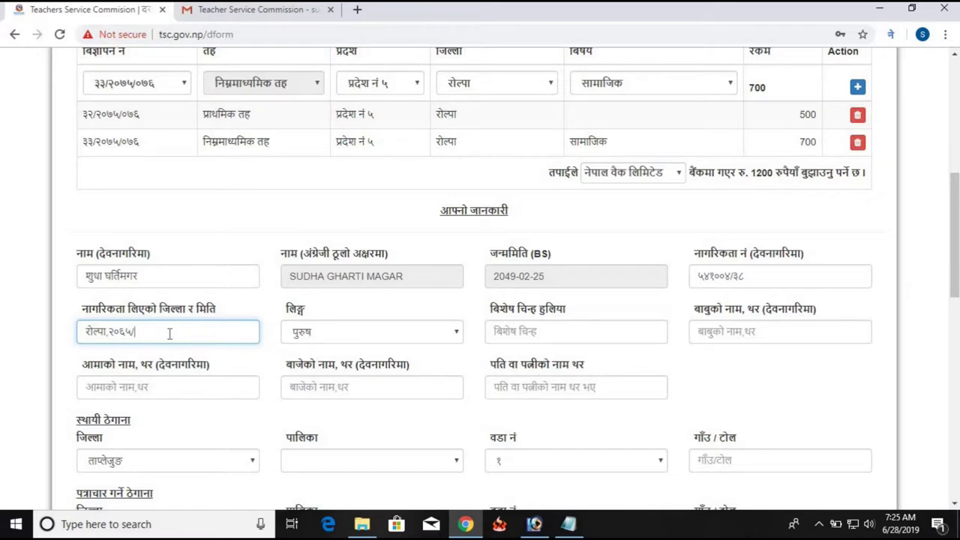
text(08/2)
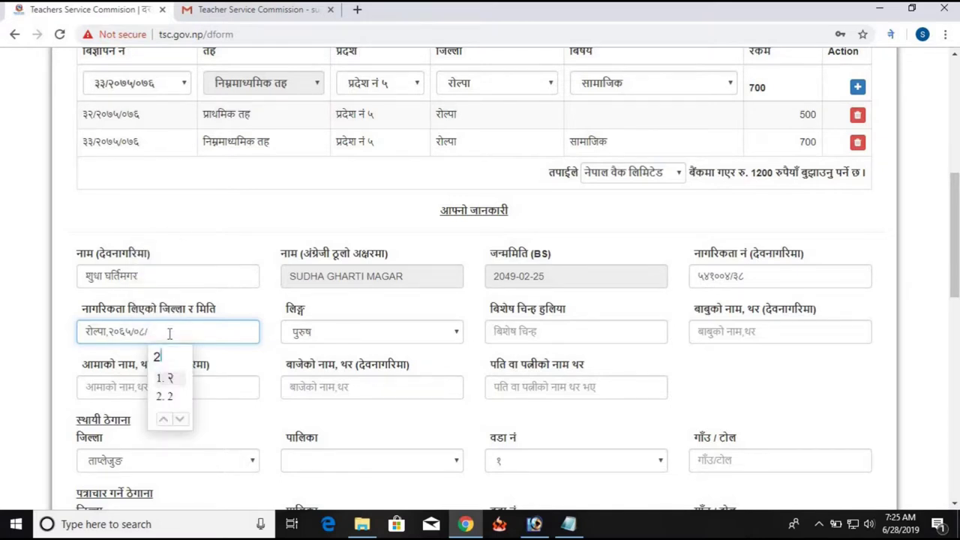
text(5)
key(space)
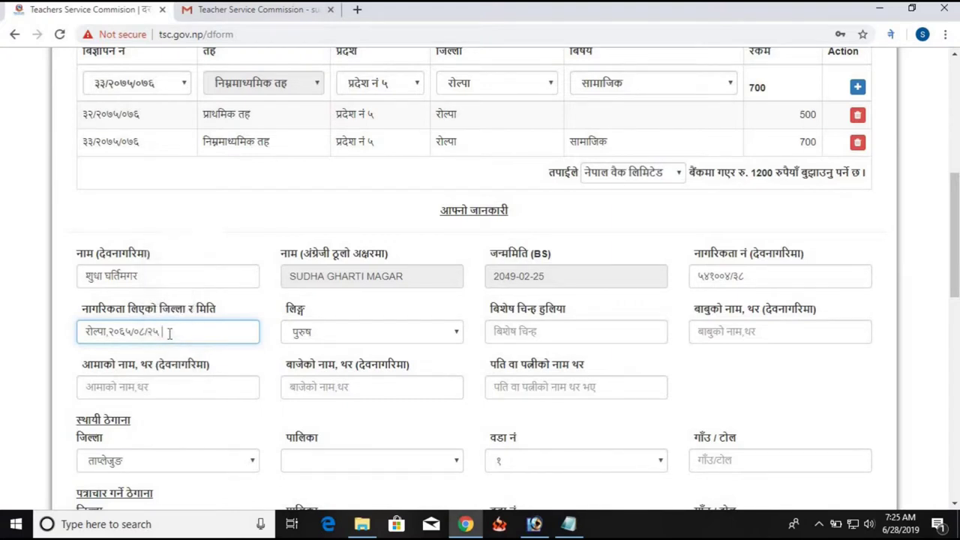
click(402, 332)
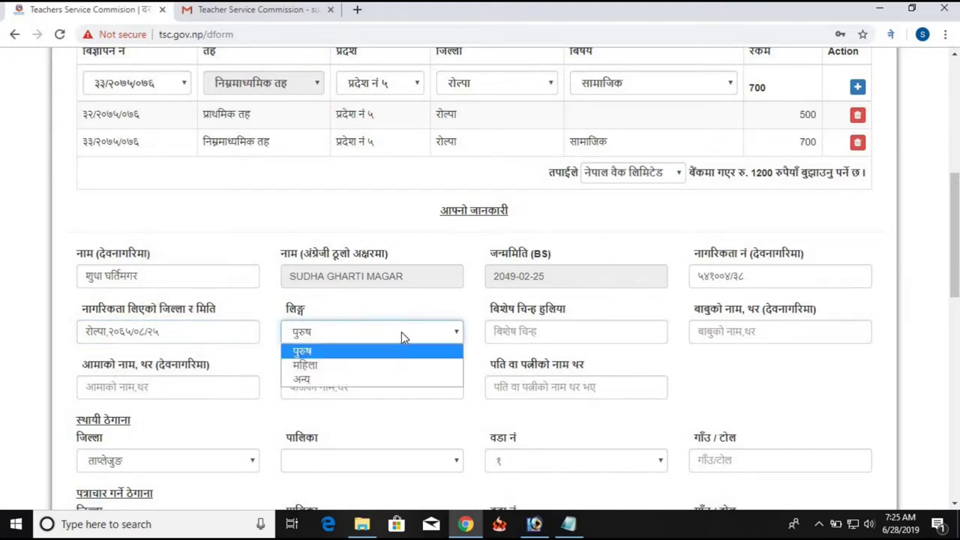
click(390, 368)
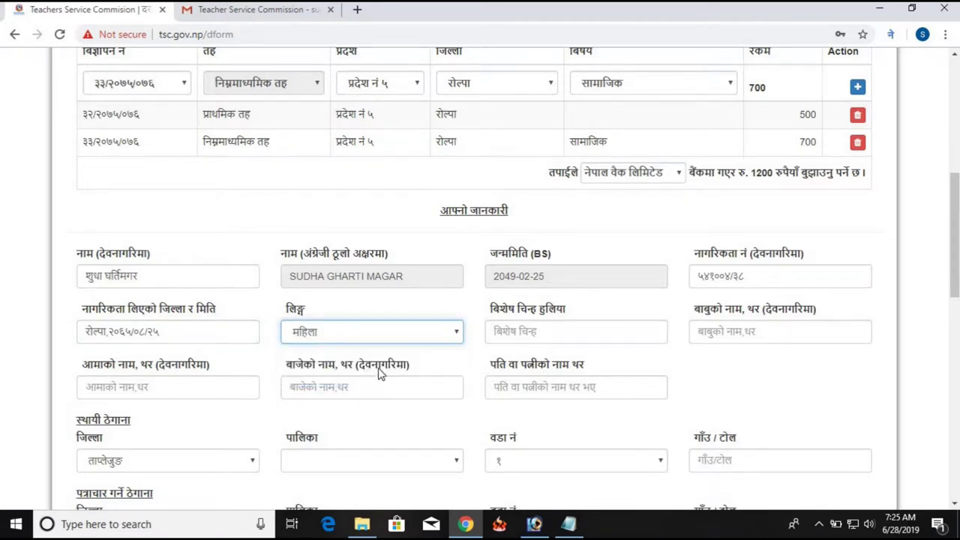
click(722, 337)
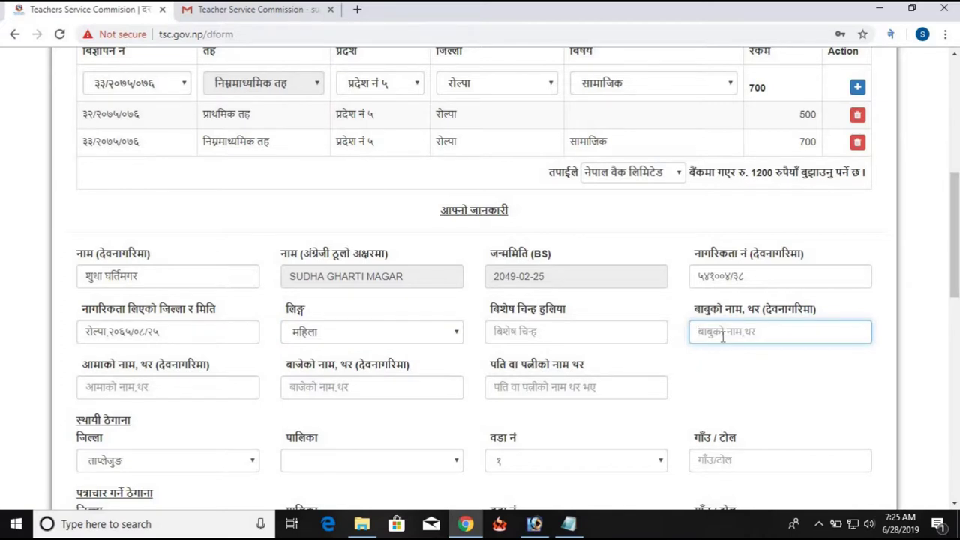
click(593, 334)
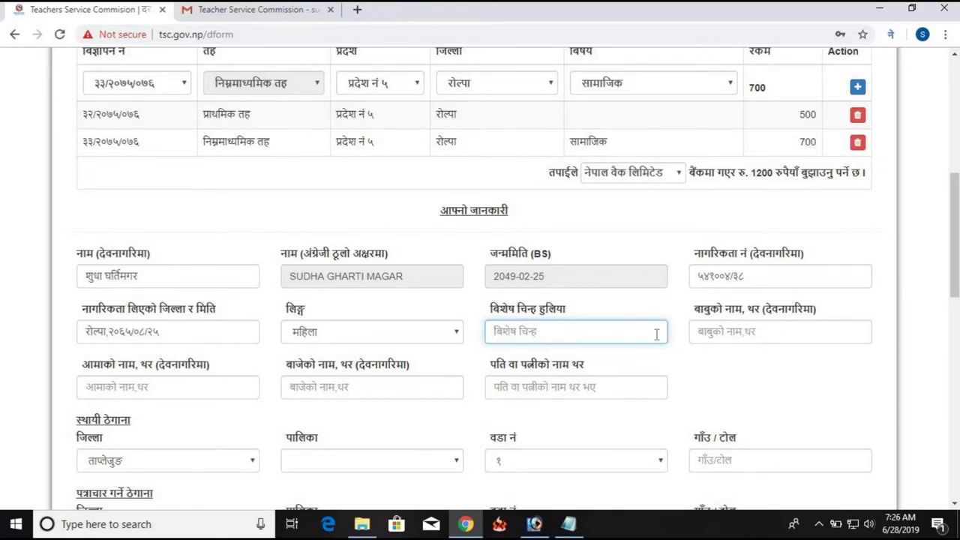
click(713, 335)
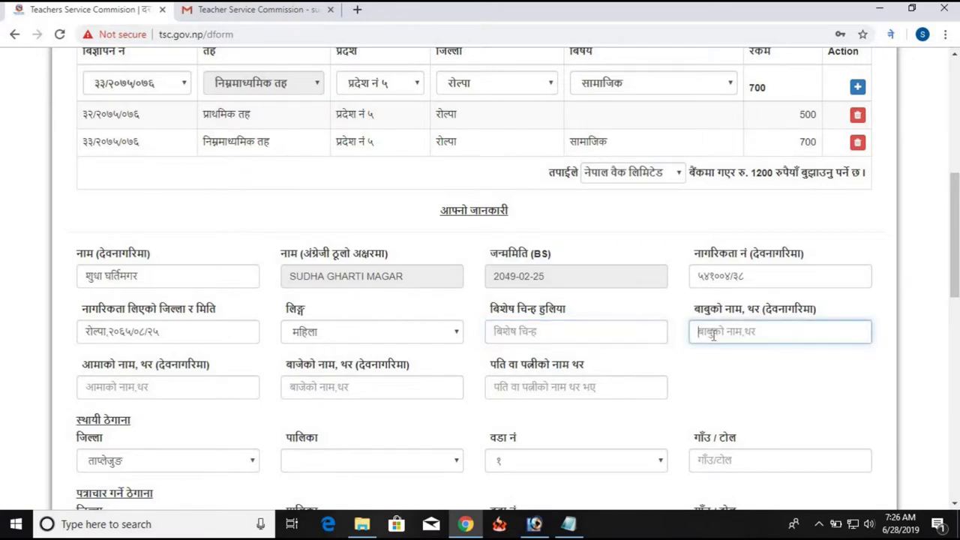
click(207, 391)
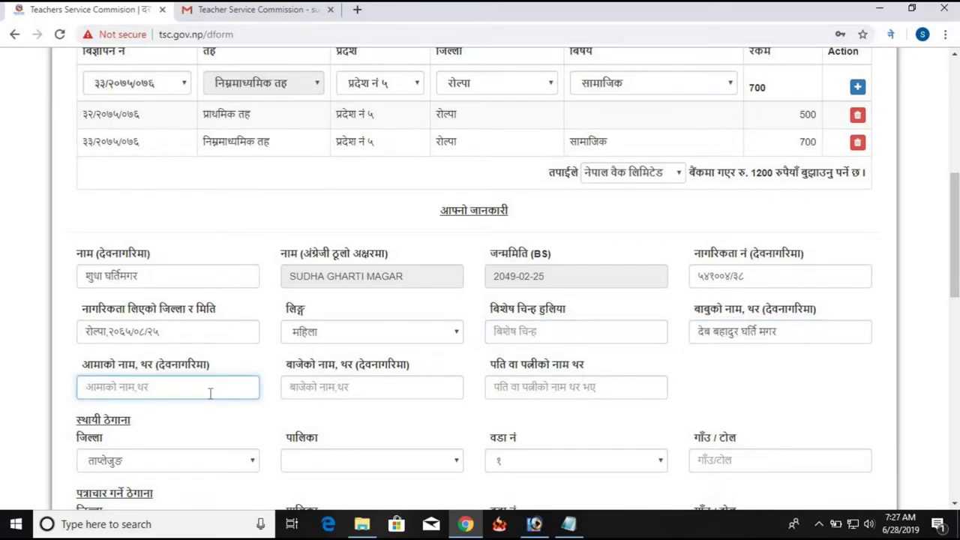
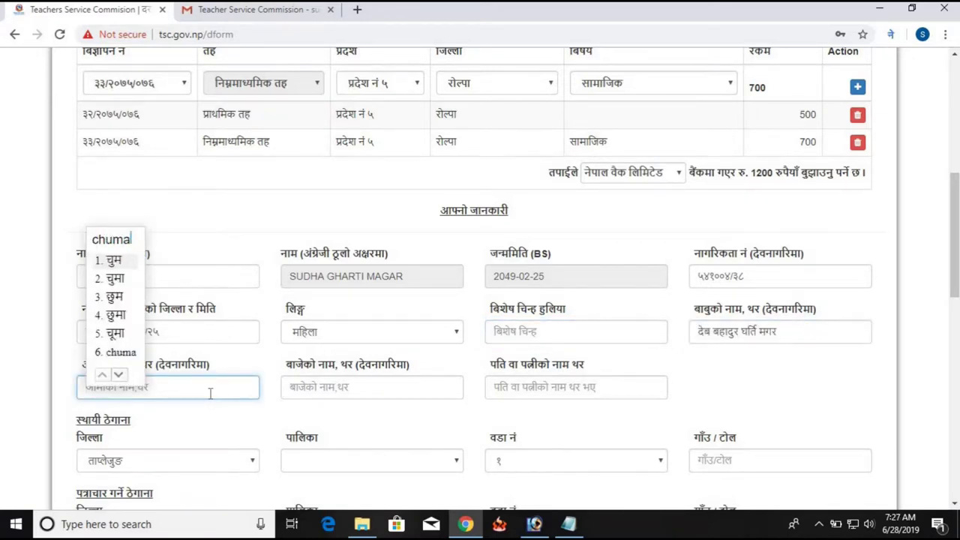
key(space)
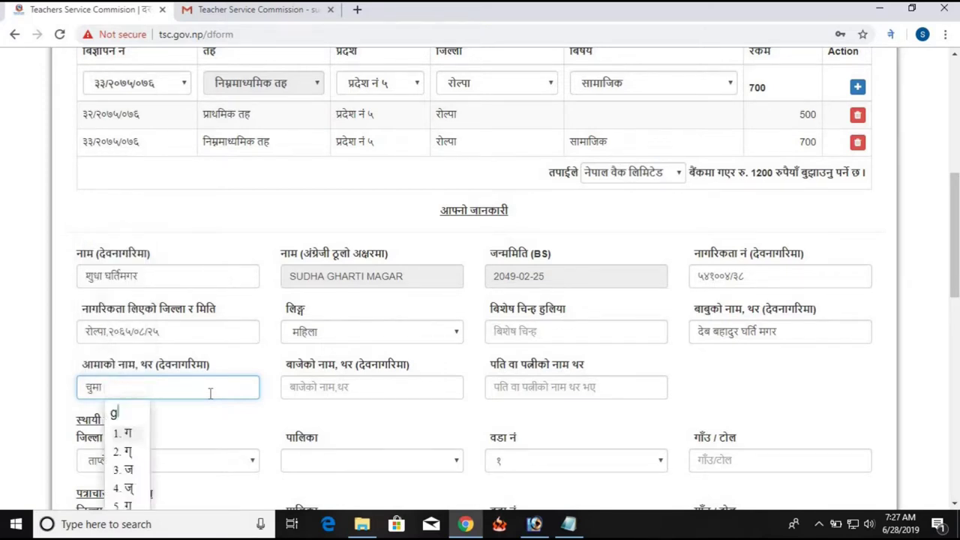
key(space)
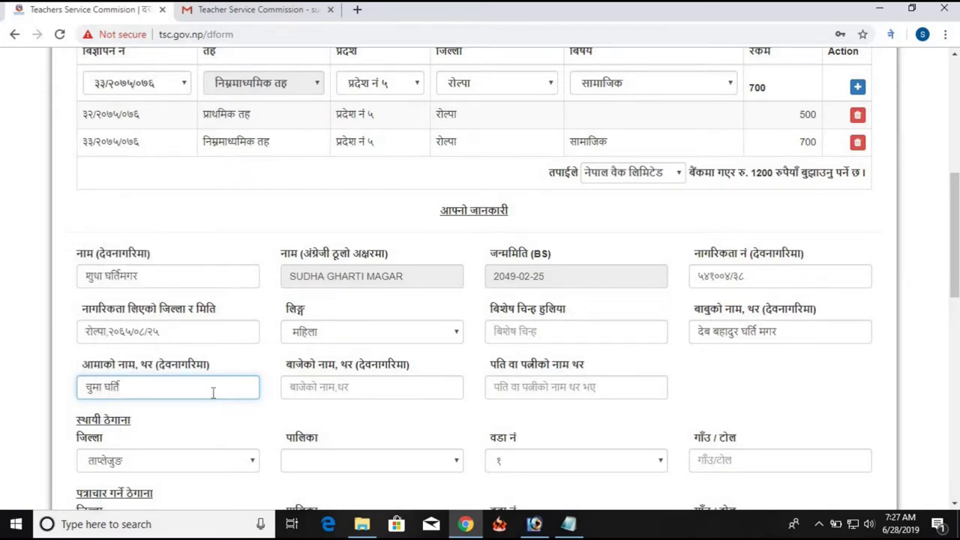
click(298, 385)
click(569, 524)
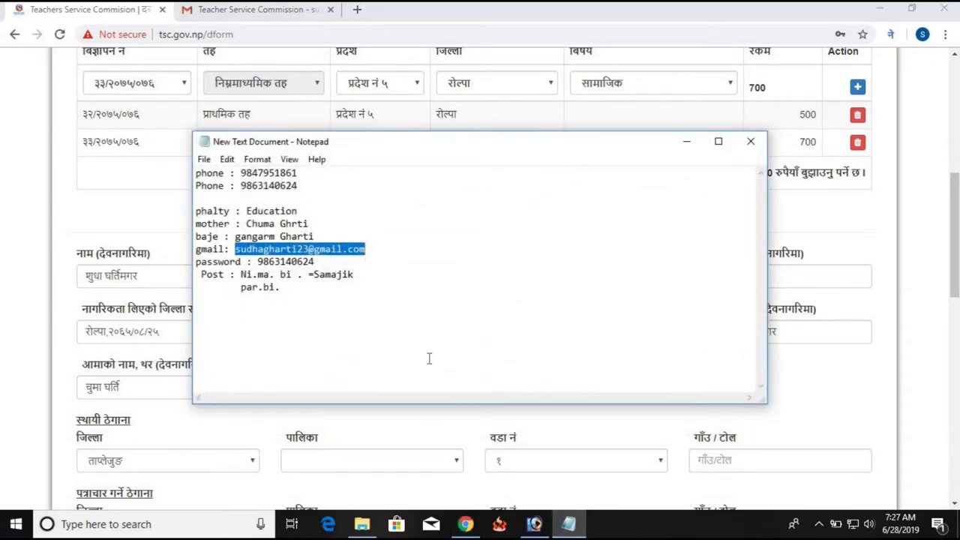
key(alt+Tab)
click(523, 388)
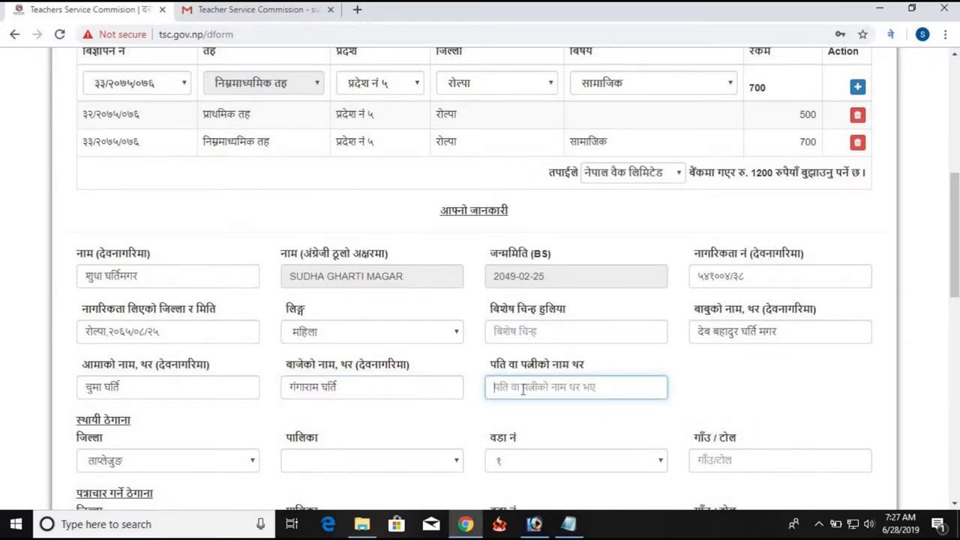
click(569, 523)
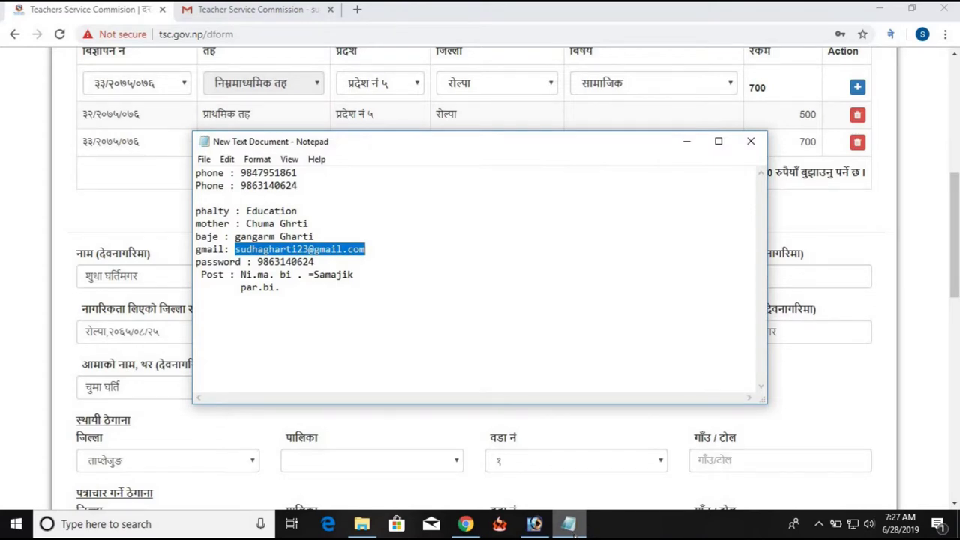
click(572, 528)
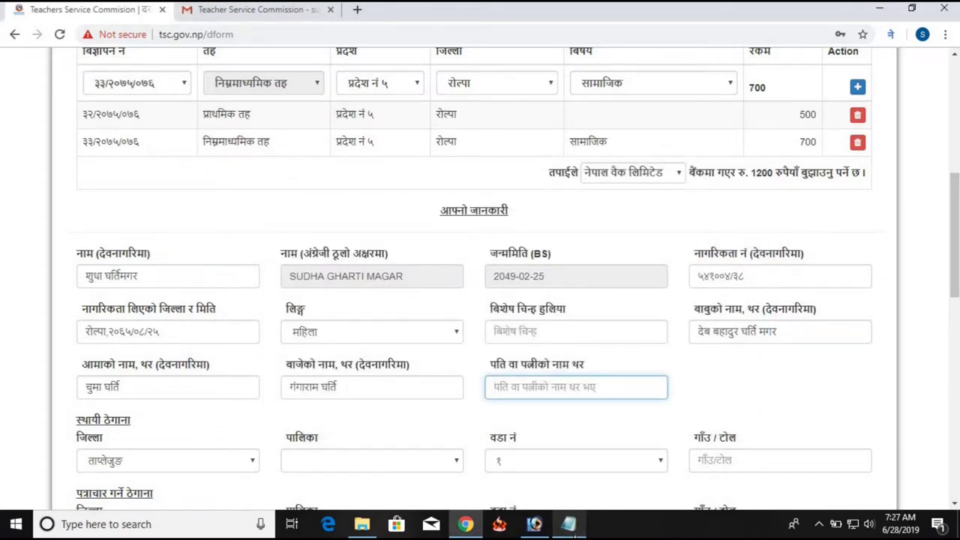
scroll(586, 390, down, 2)
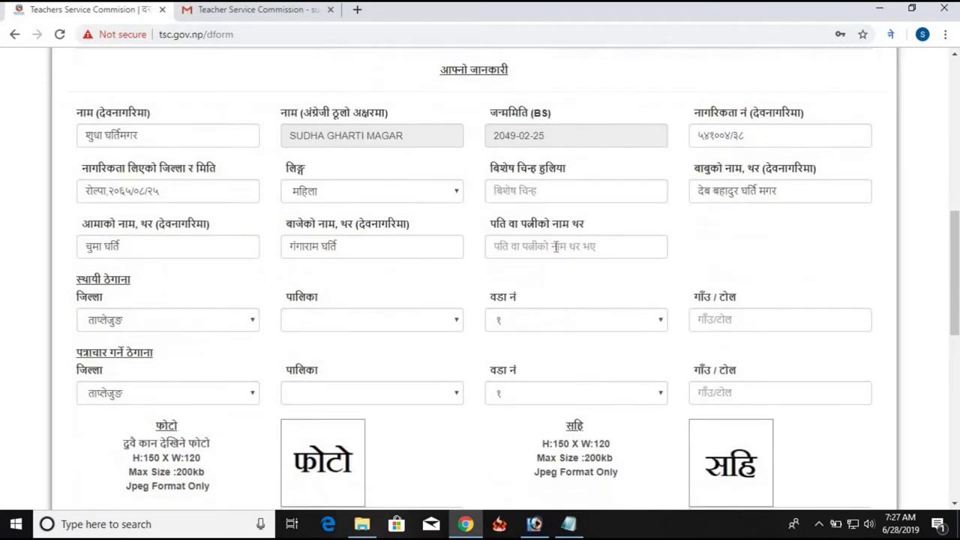
Set the permanent-address district to रोल्पा
click(556, 247)
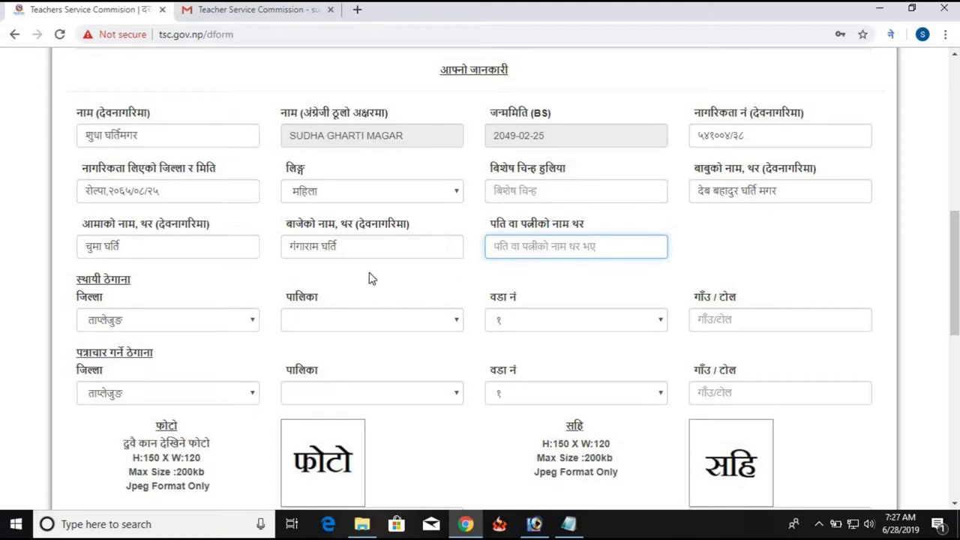
scroll(336, 297, down, 1)
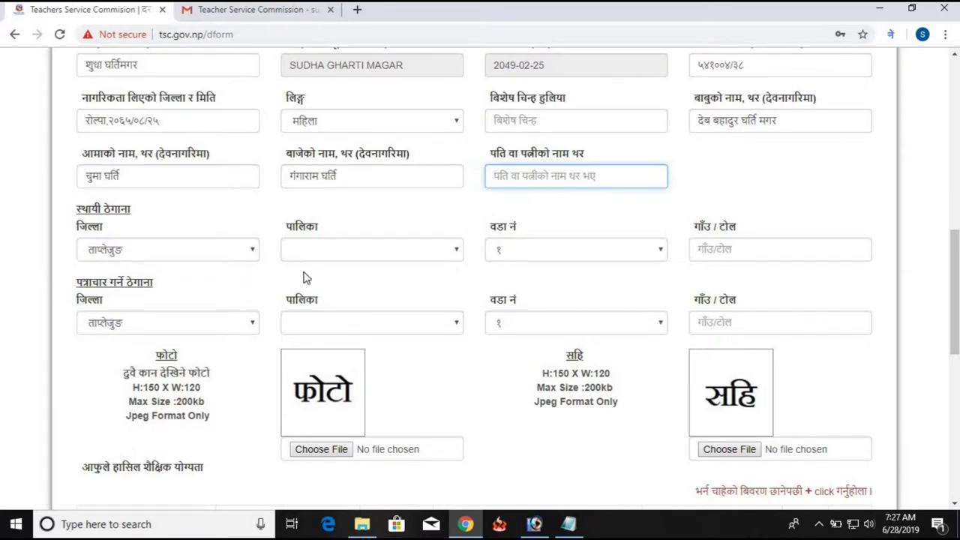
click(213, 256)
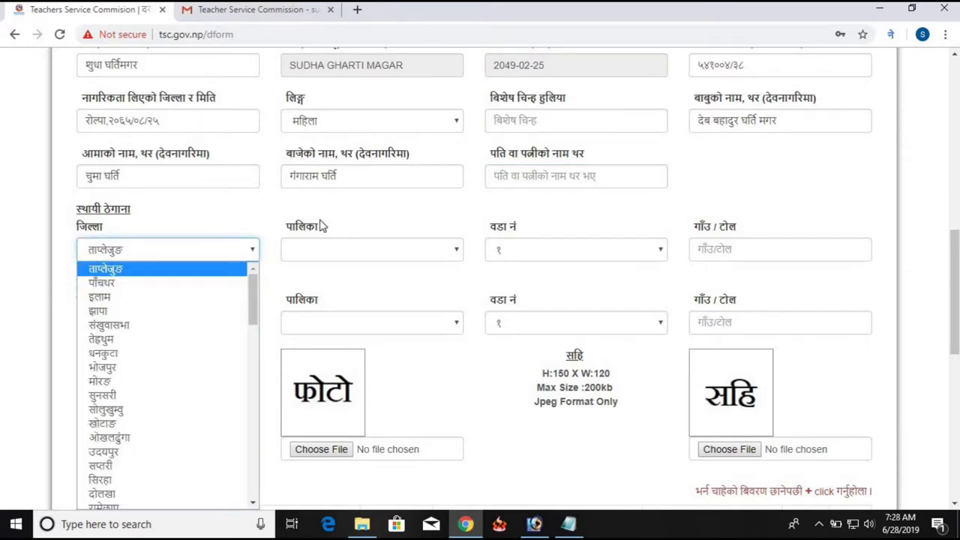
click(345, 214)
click(223, 249)
scroll(221, 270, down, 6)
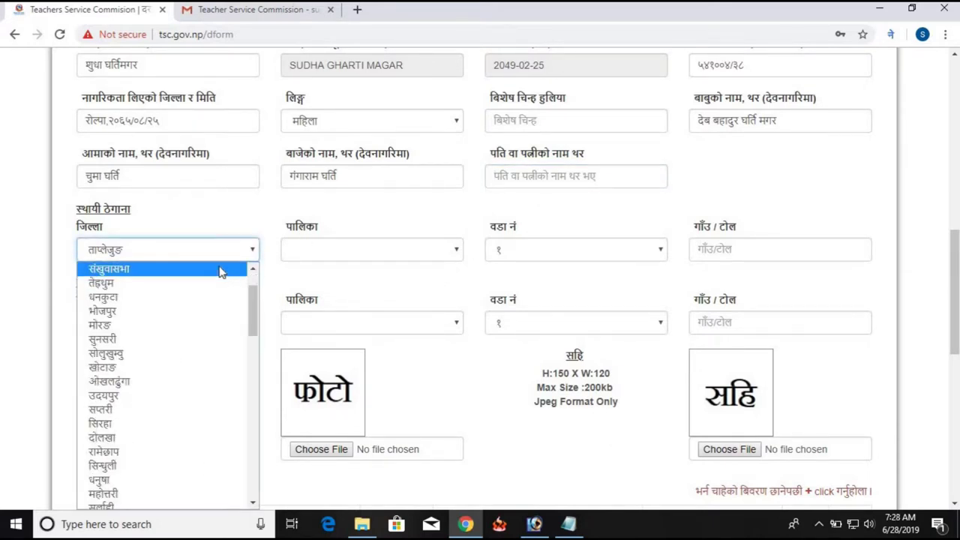
click(193, 273)
scroll(192, 281, down, 4)
scroll(191, 282, up, 4)
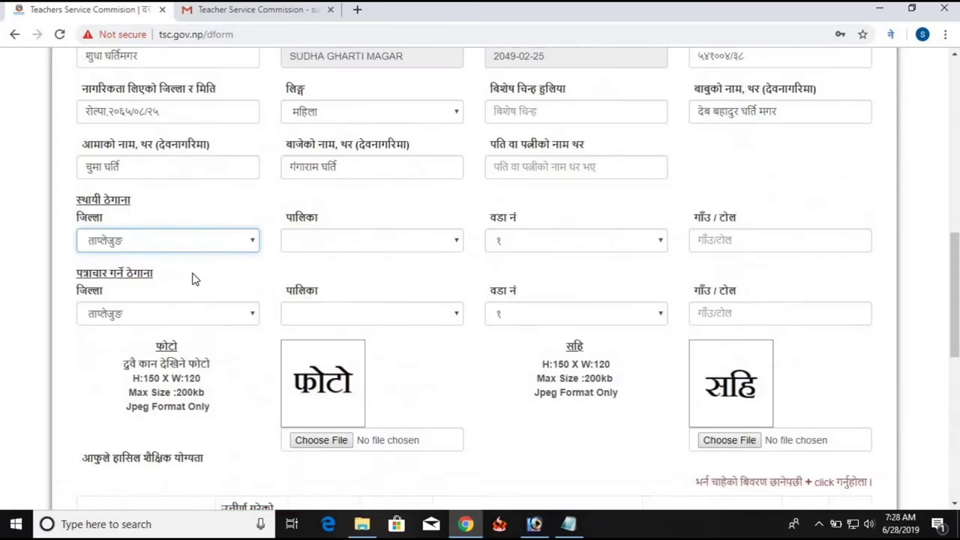
click(231, 251)
scroll(233, 259, down, 1)
scroll(231, 263, up, 1)
click(195, 181)
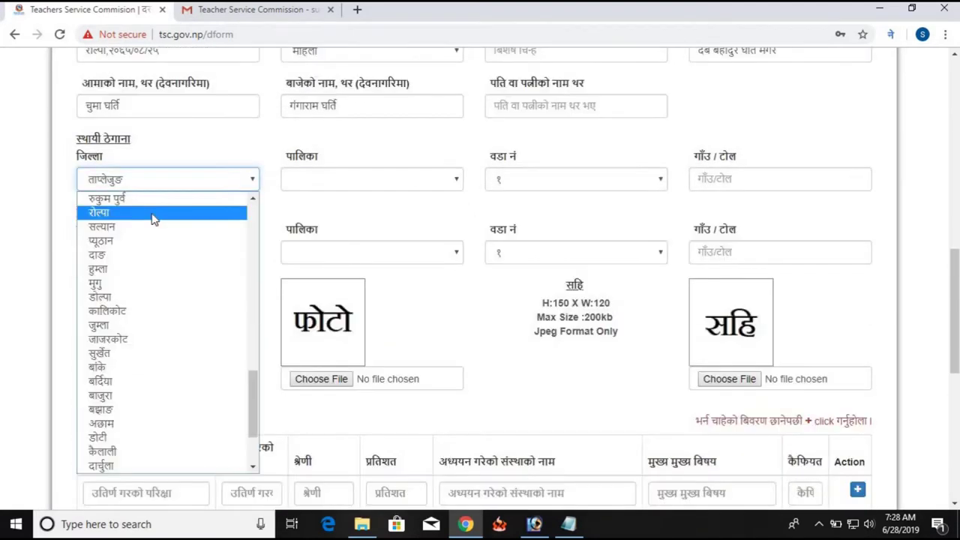
click(154, 216)
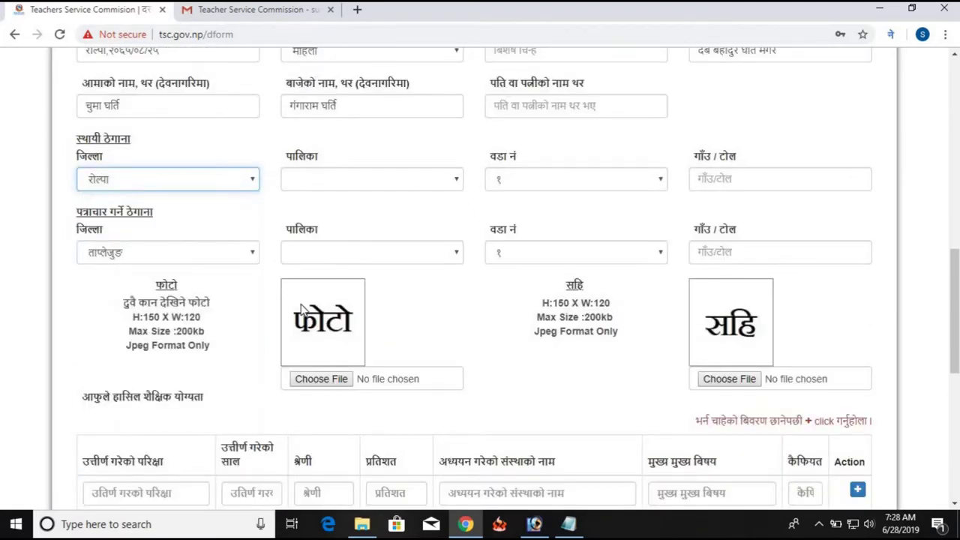
click(425, 188)
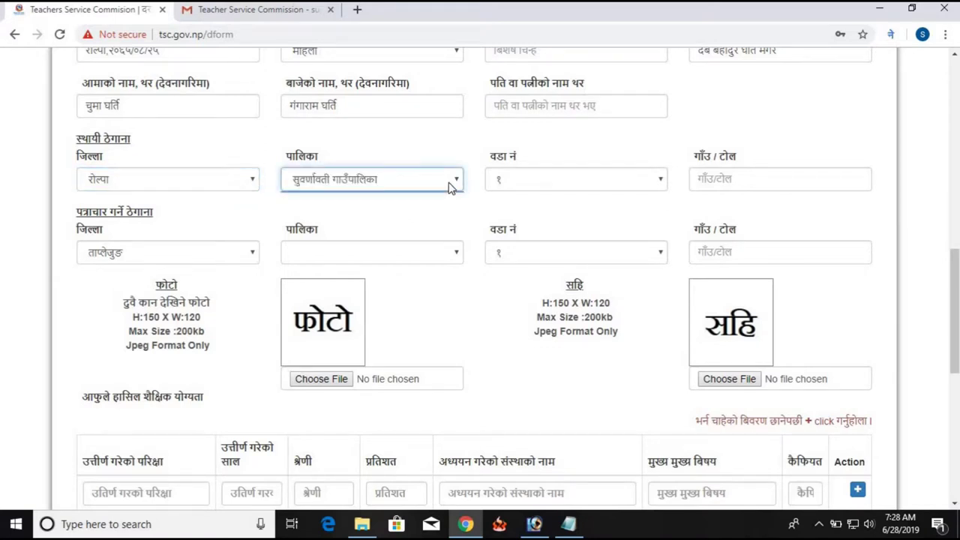
click(431, 179)
click(345, 198)
click(603, 184)
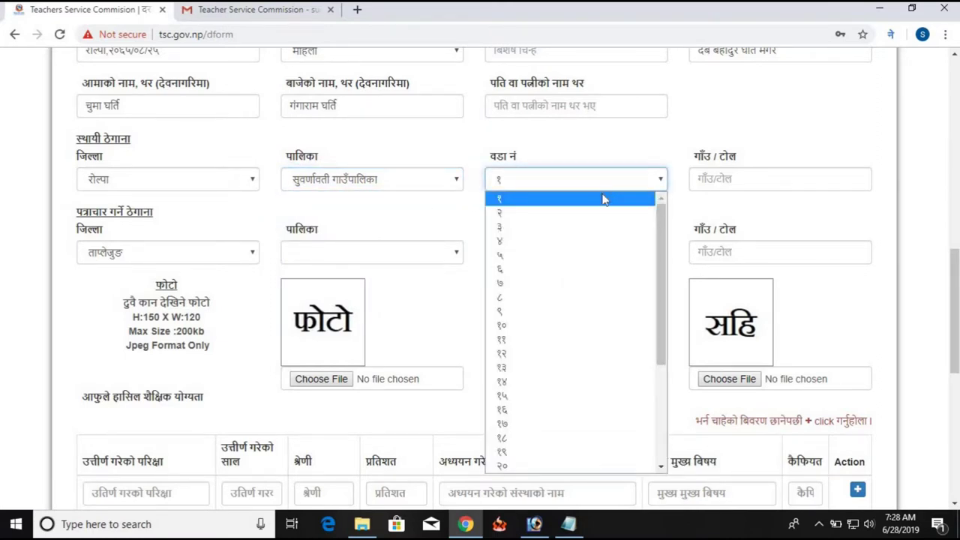
click(563, 298)
click(746, 181)
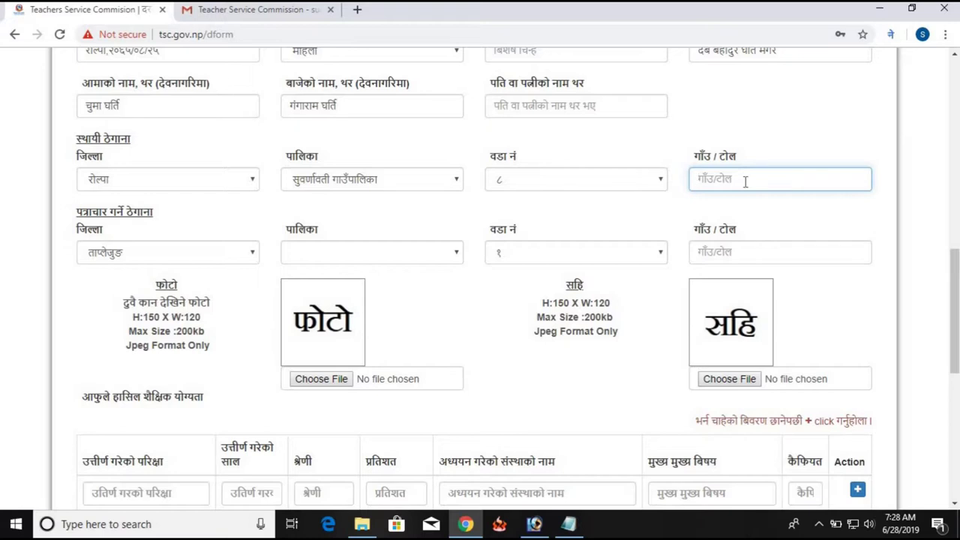
text(अरेश)
click(159, 252)
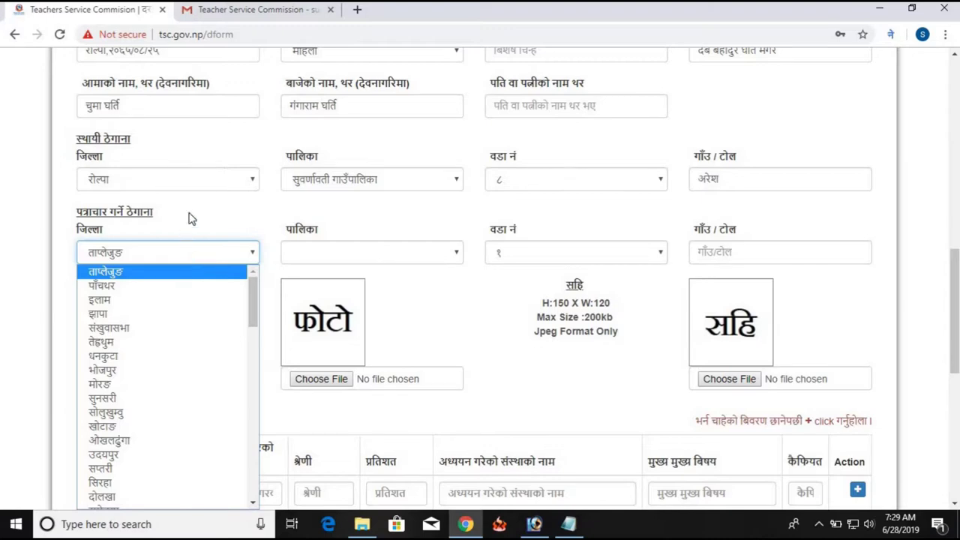
Set the correspondence-address district to रोल्पा
click(198, 249)
click(203, 261)
scroll(204, 264, down, 4)
scroll(204, 262, up, 4)
click(208, 251)
scroll(210, 255, down, 3)
scroll(216, 259, up, 3)
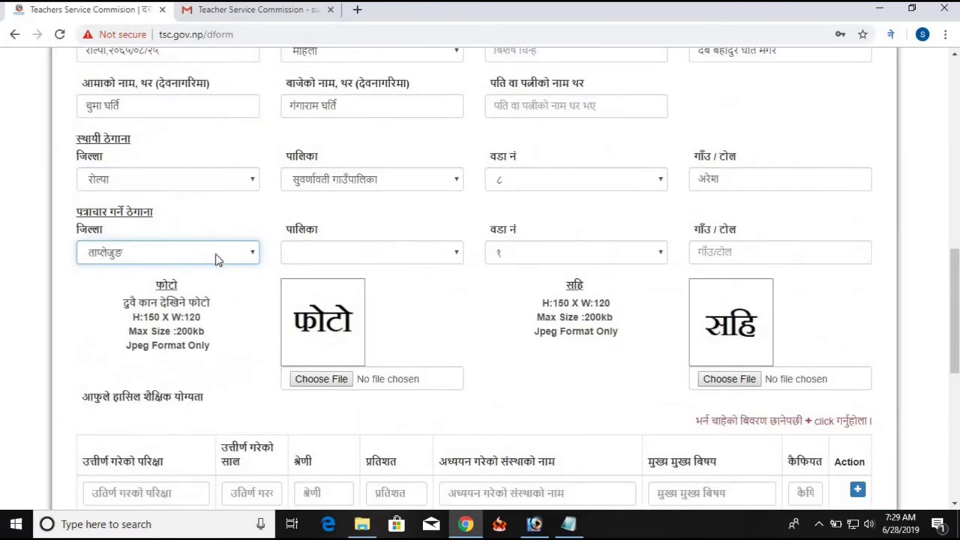
click(218, 255)
scroll(216, 286, down, 6)
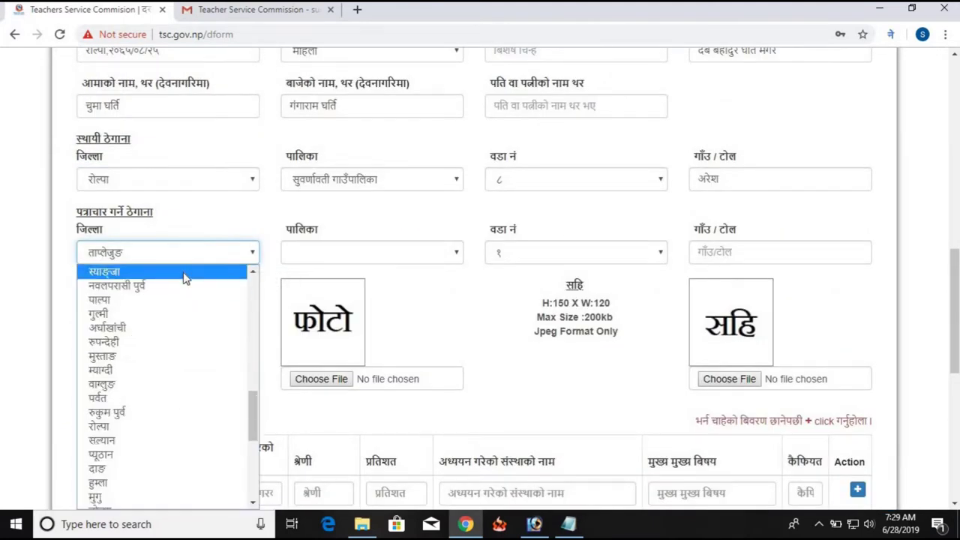
click(172, 426)
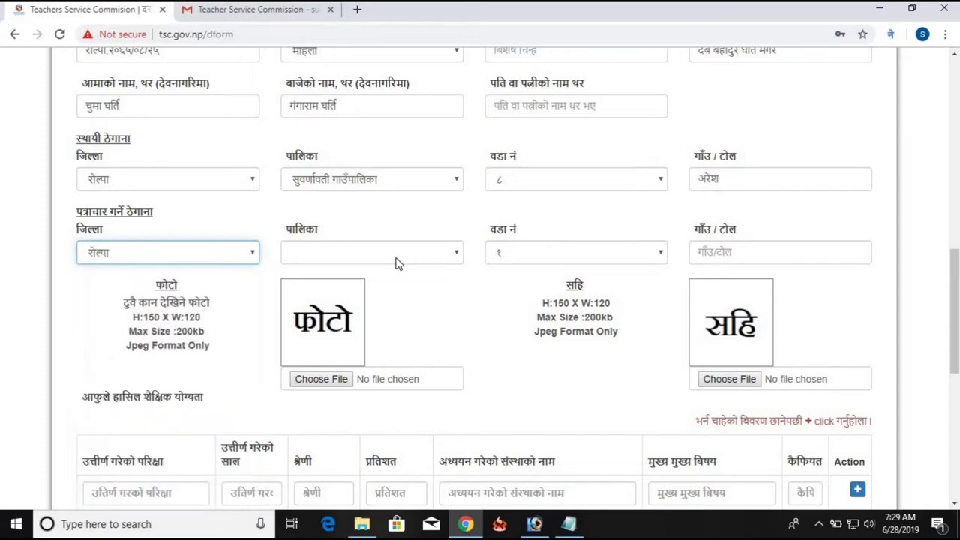
Set correspondence municipality सुवर्णवती गाउँपालिका and tole अरेश, then start the photo upload
click(403, 258)
click(454, 255)
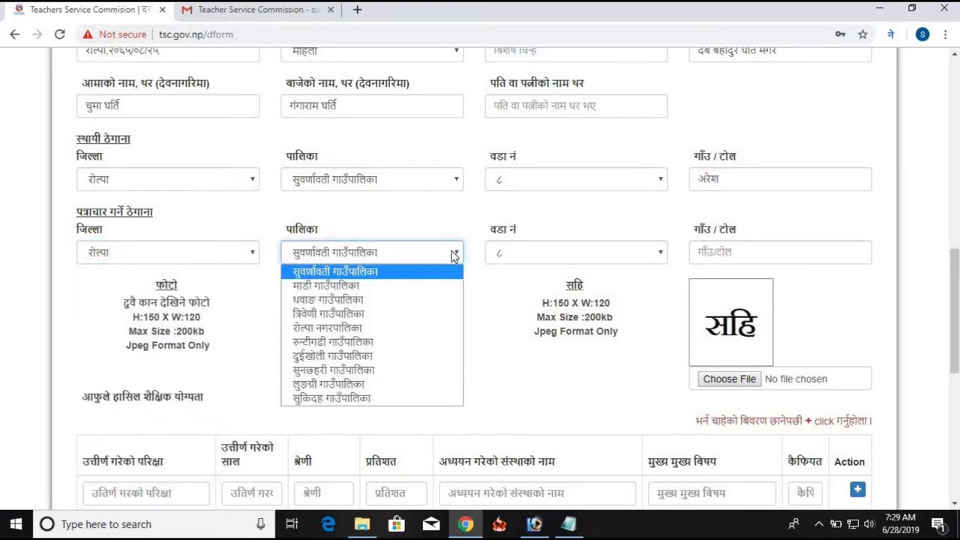
click(361, 272)
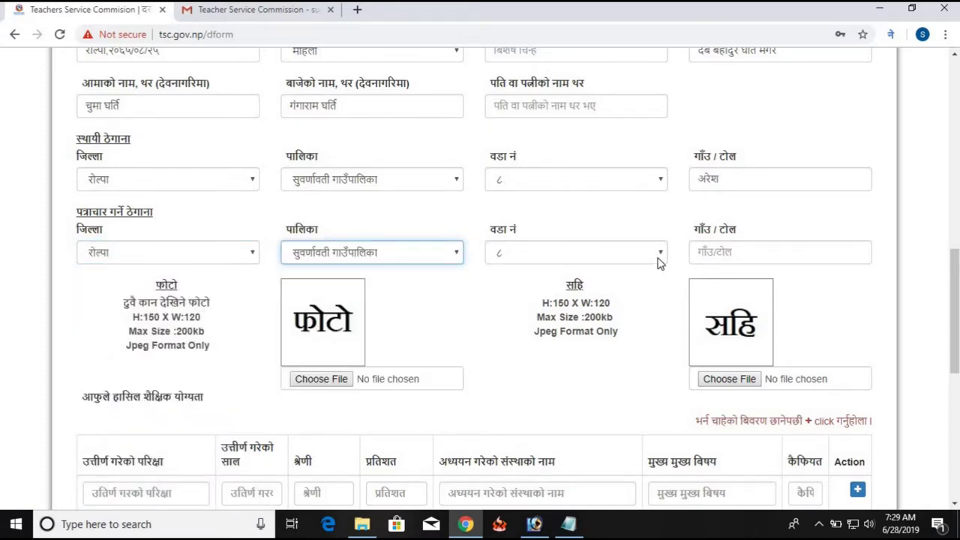
click(744, 255)
double_click(705, 179)
key(ctrl+c)
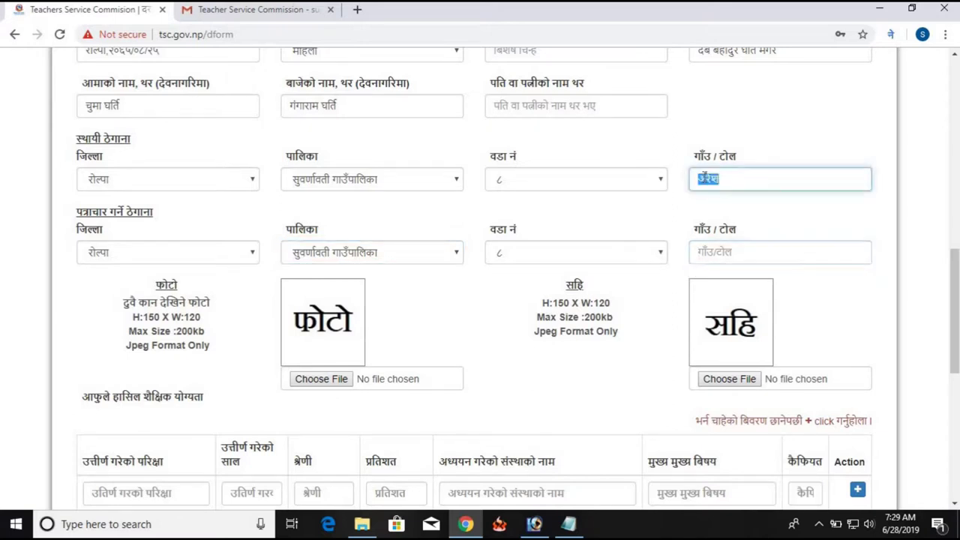
click(728, 257)
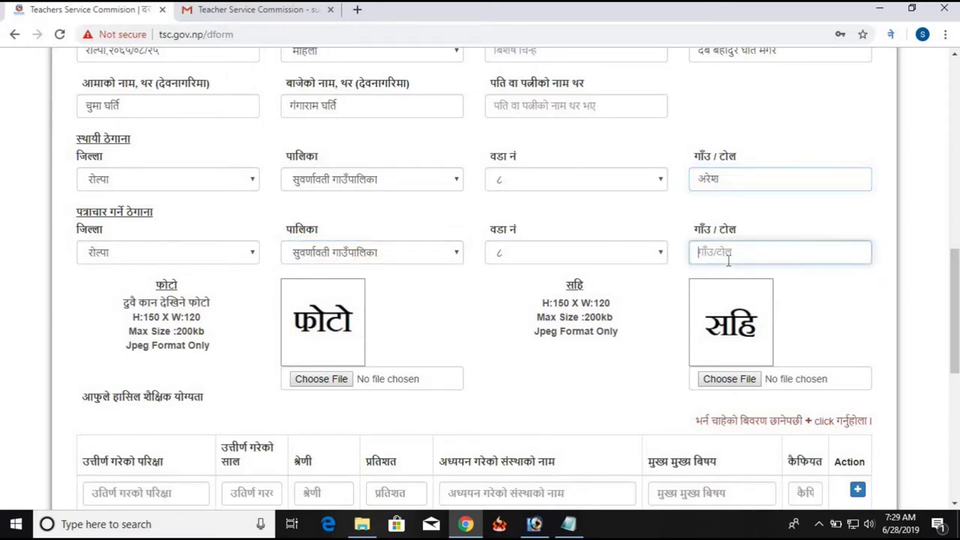
key(ctrl+v)
scroll(420, 293, down, 1)
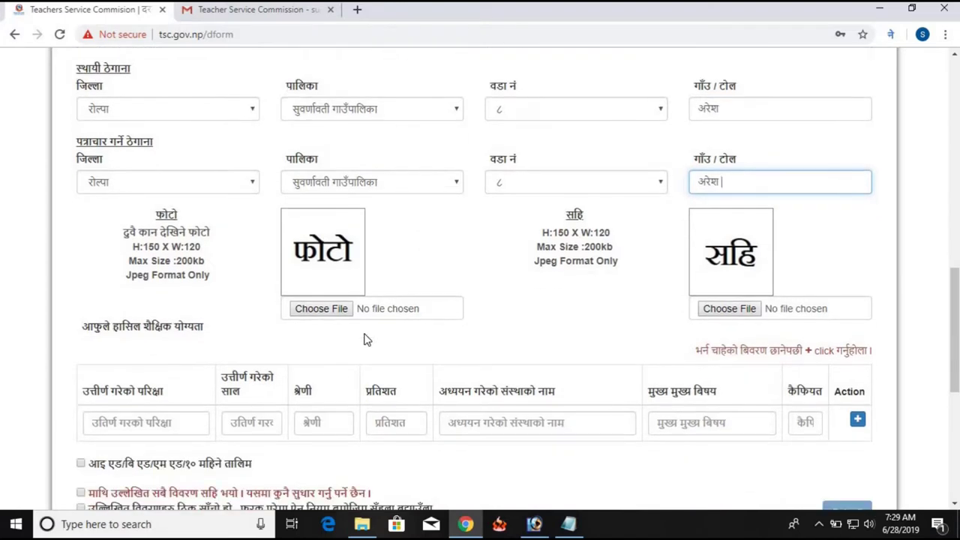
click(317, 309)
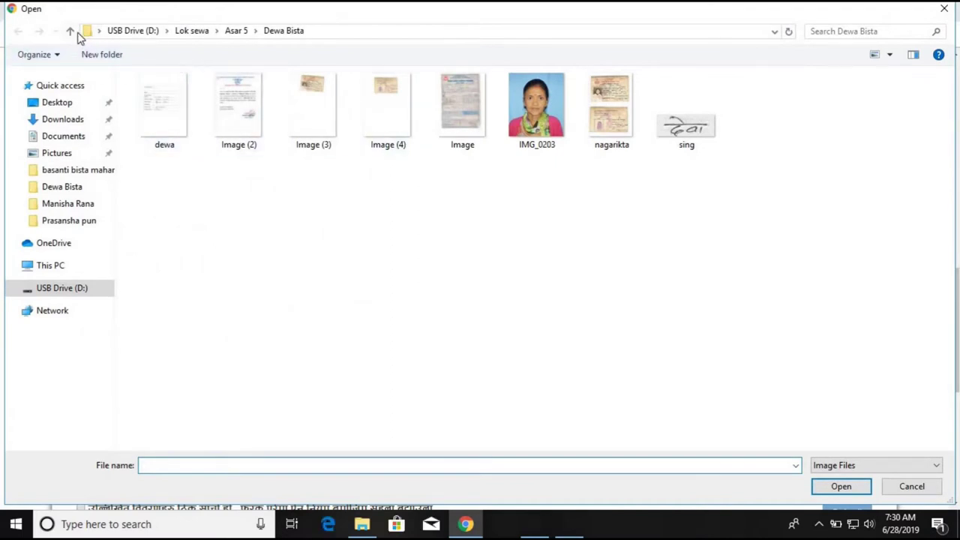
Attach the applicant's photo from her folder under Sikshak Sewa
click(70, 31)
click(70, 32)
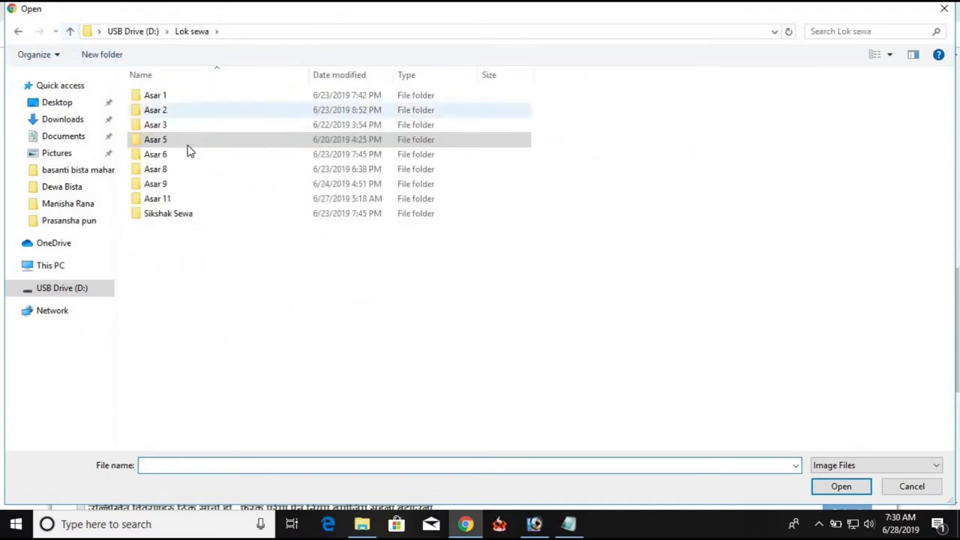
double_click(180, 213)
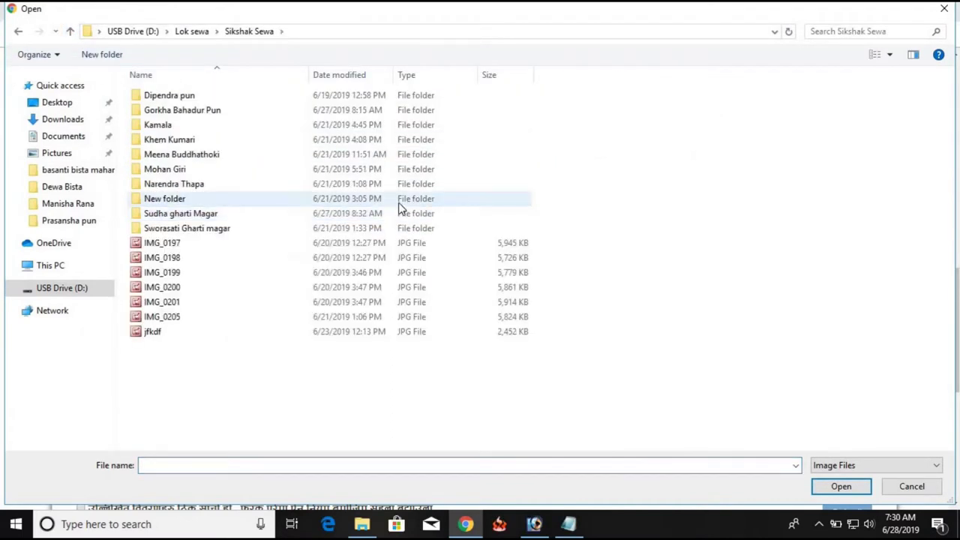
click(239, 214)
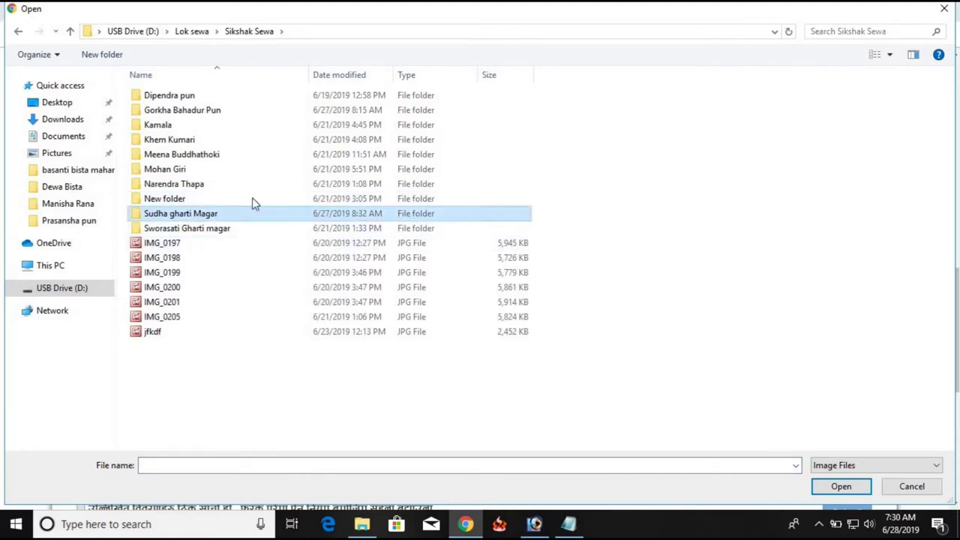
key(Return)
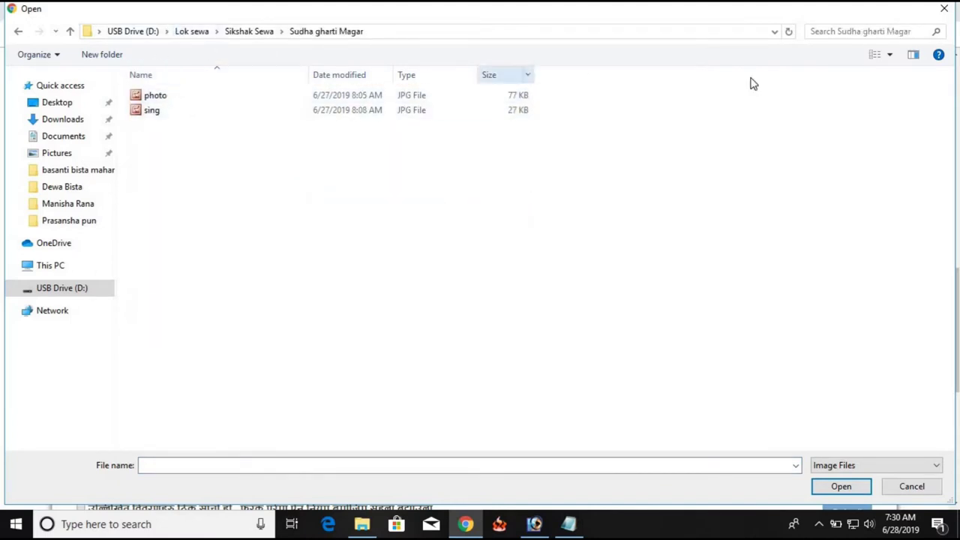
click(890, 54)
click(880, 39)
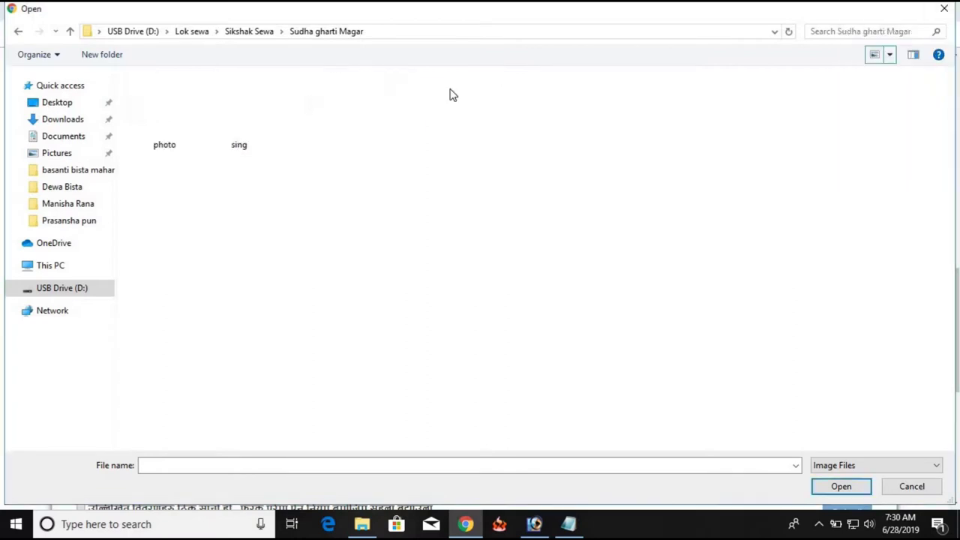
click(161, 119)
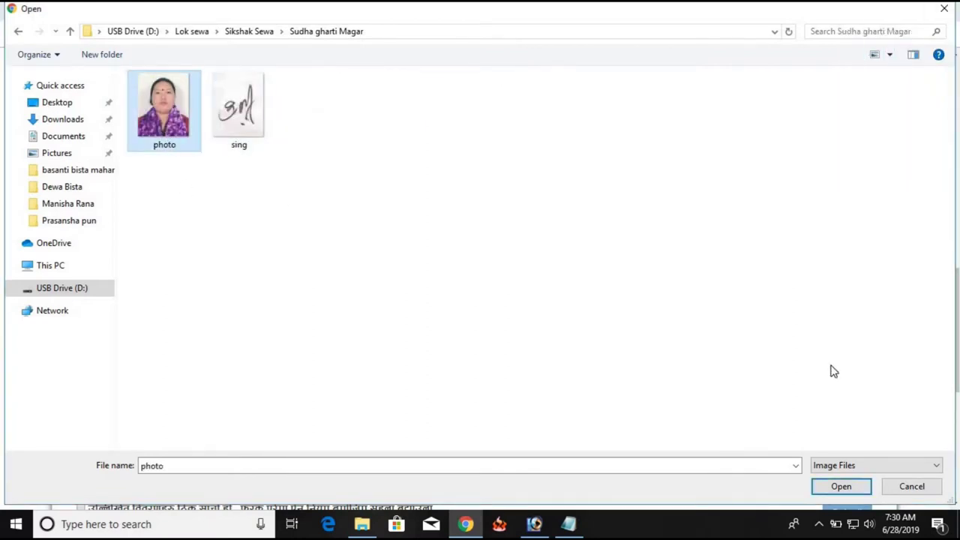
click(837, 484)
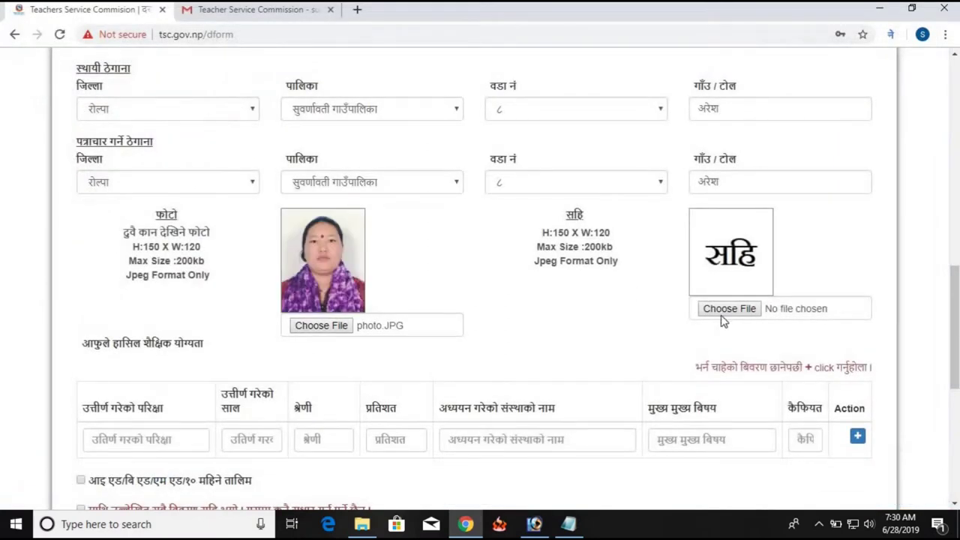
Upload sing.JPG as the signature image
click(722, 316)
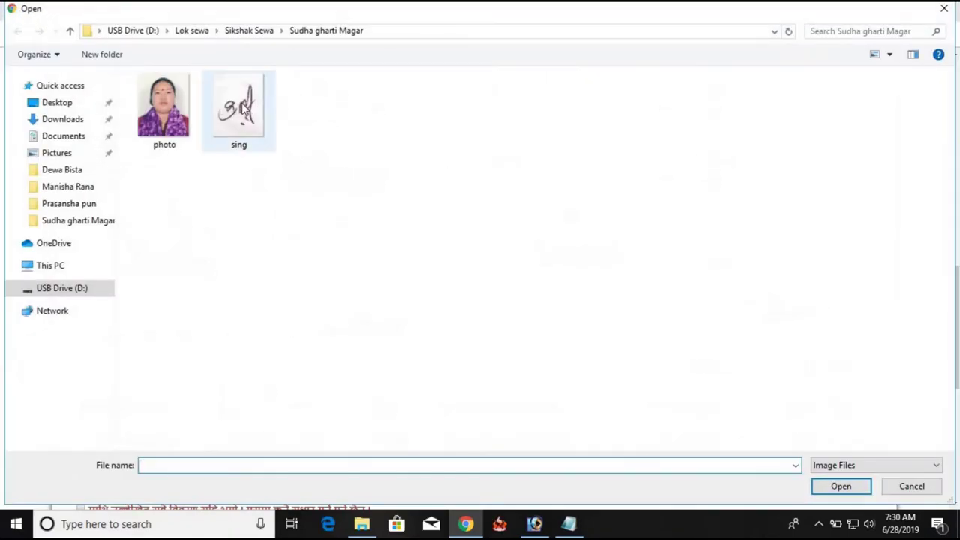
click(246, 111)
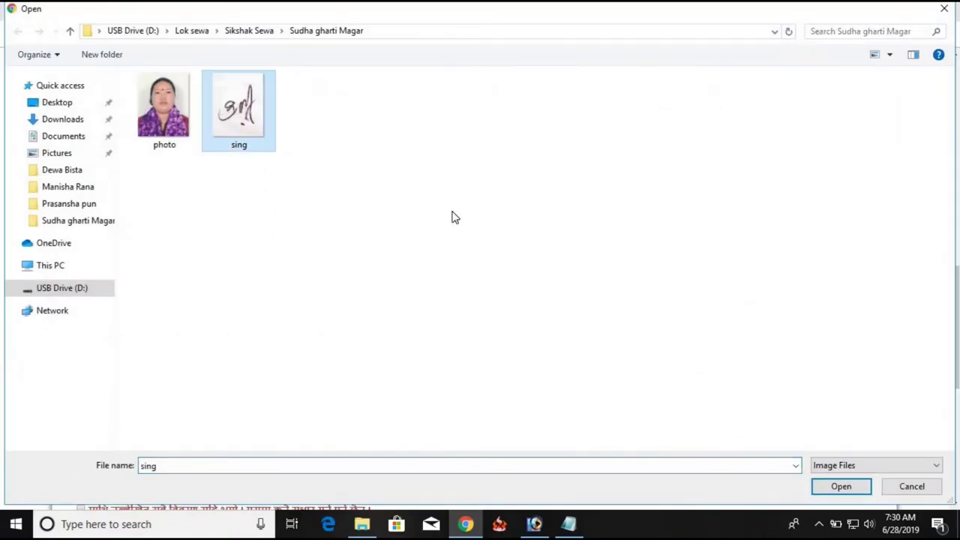
click(838, 487)
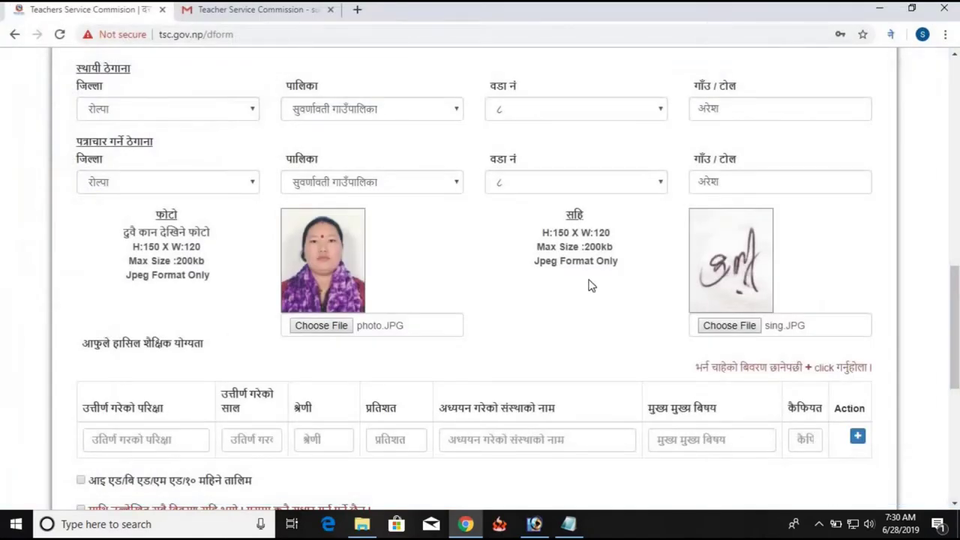
scroll(589, 285, down, 3)
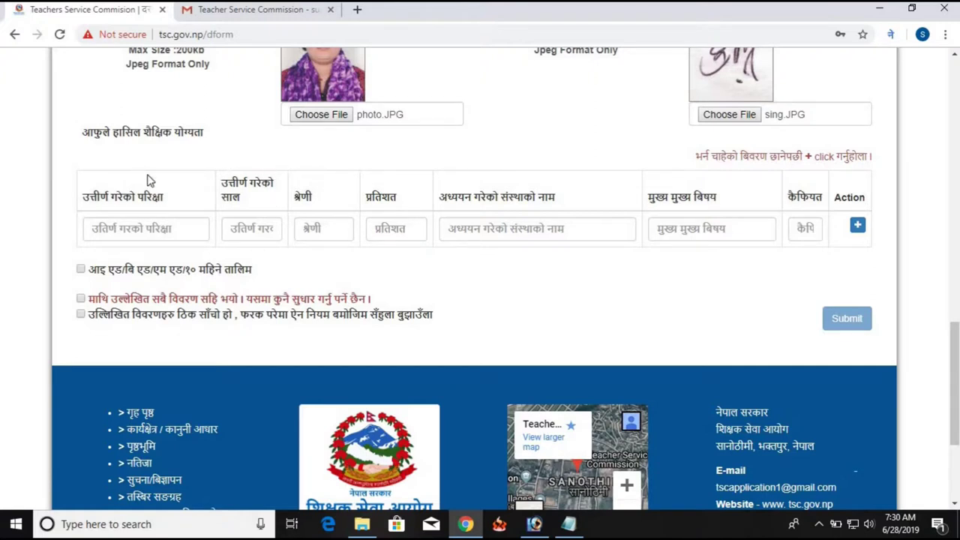
Copy आइ एड from the training label and paste it as the first row's passed exam
click(166, 236)
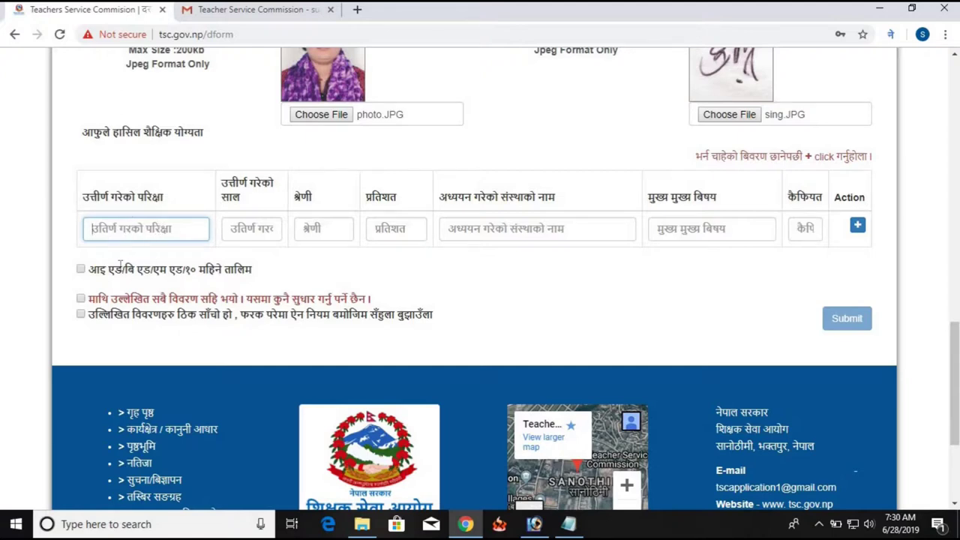
drag(89, 268, 123, 269)
key(ctrl+c)
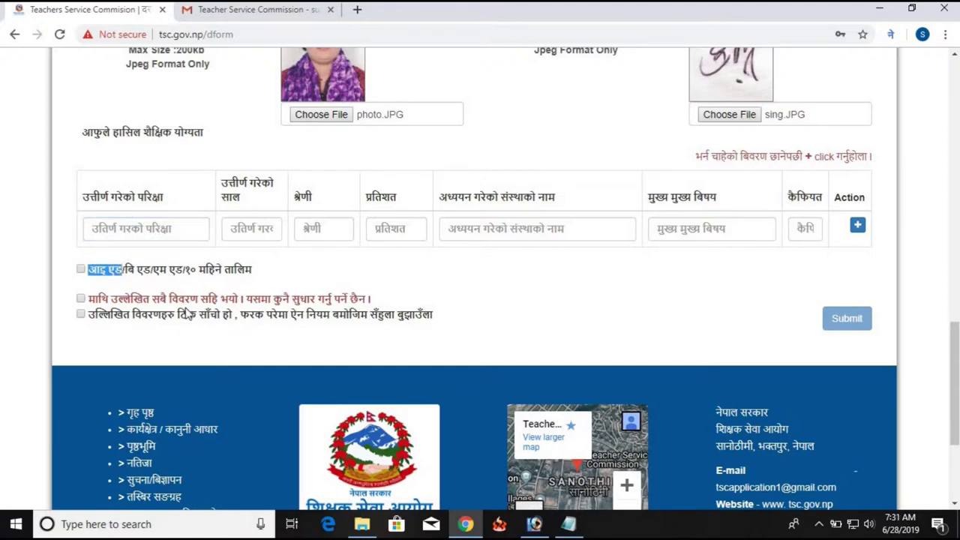
click(141, 234)
key(ctrl+v)
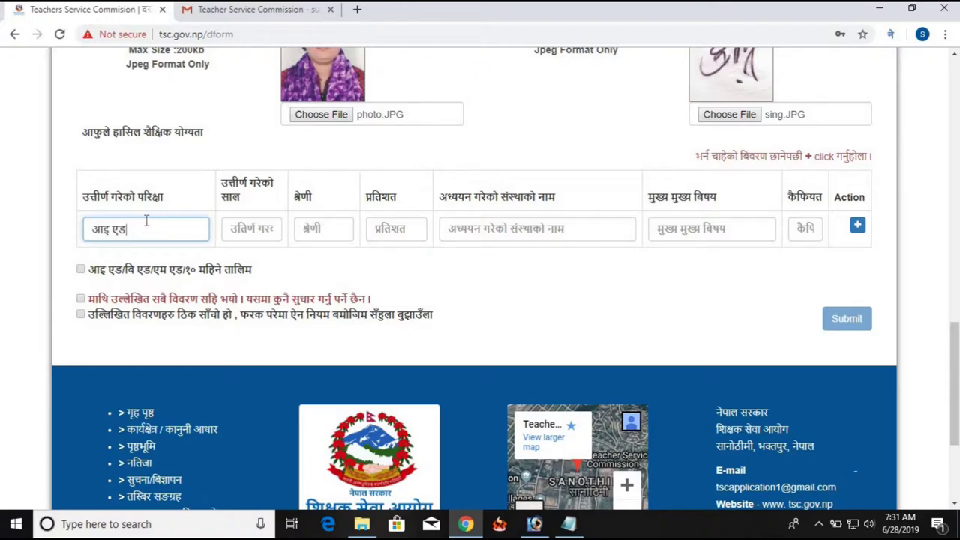
Enter passing year २०६८, division तेस्रो and percentage ४०.८० for the आइ एड row
click(250, 225)
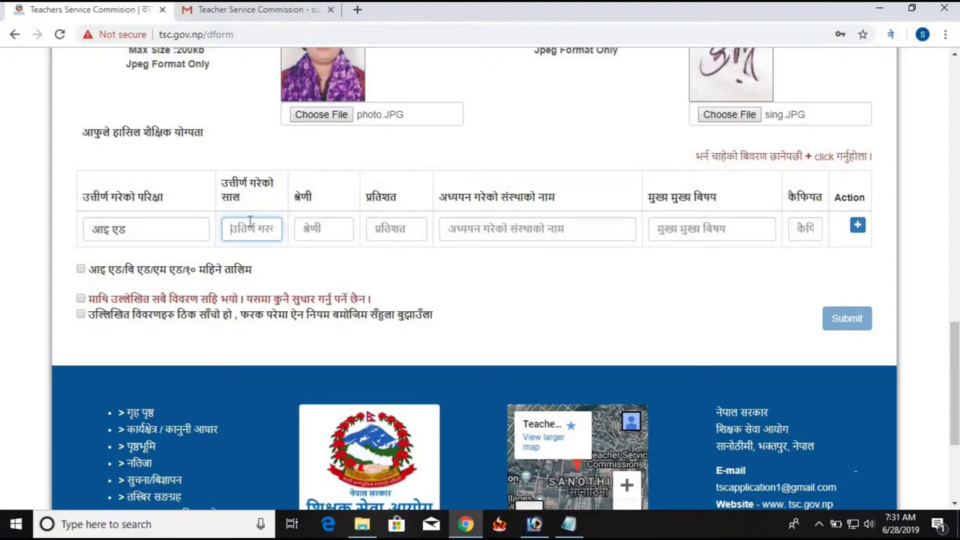
text(2)
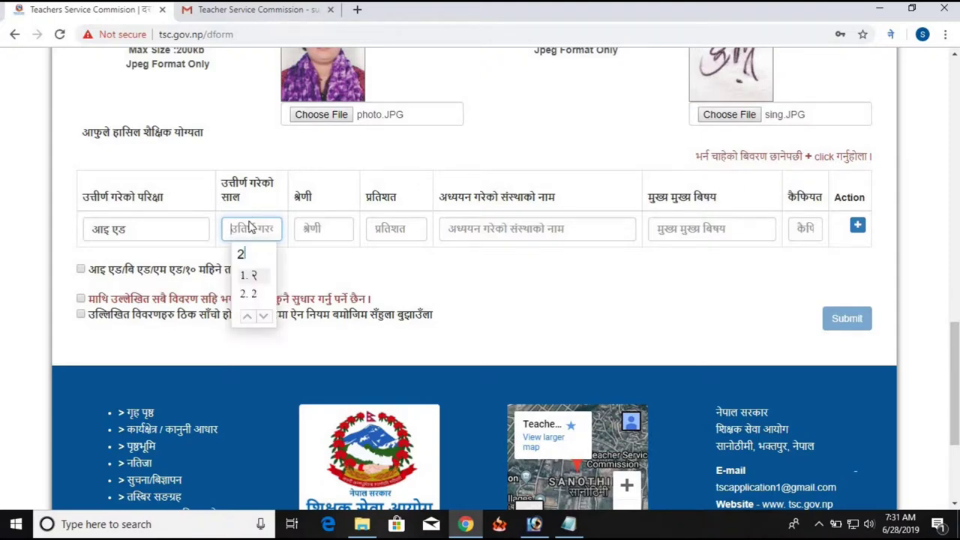
text(068)
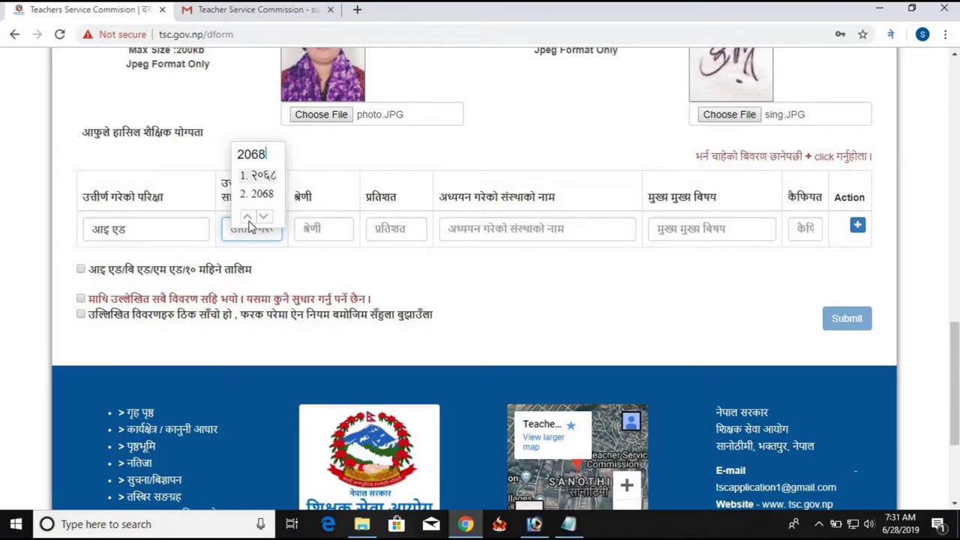
key(space)
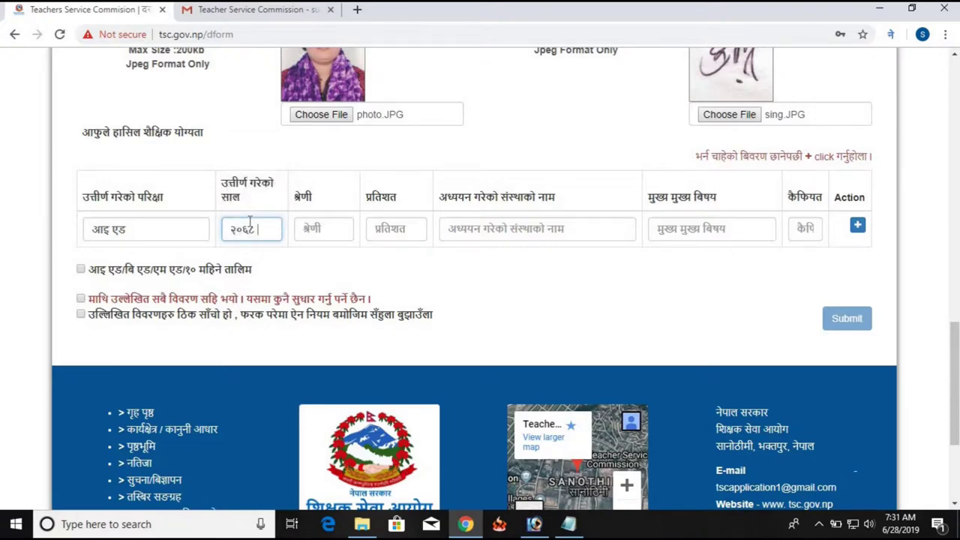
key(Tab)
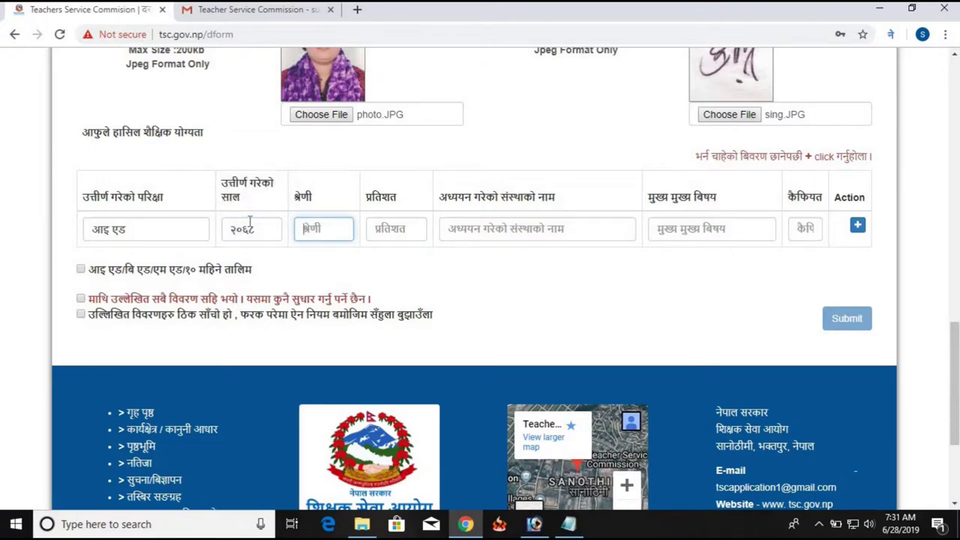
text(do)
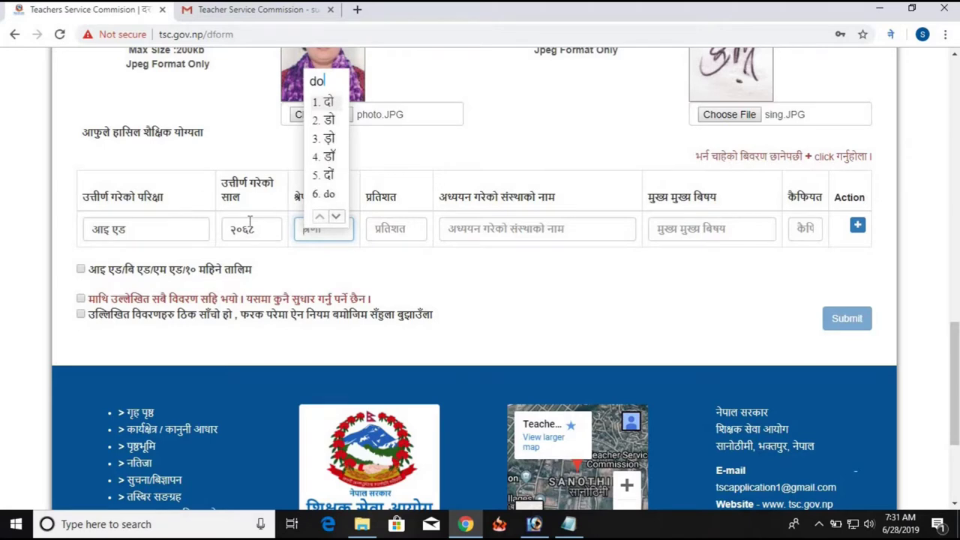
key(BackSpace)
key(BackSpace)
text(tesro)
key(space)
key(Tab)
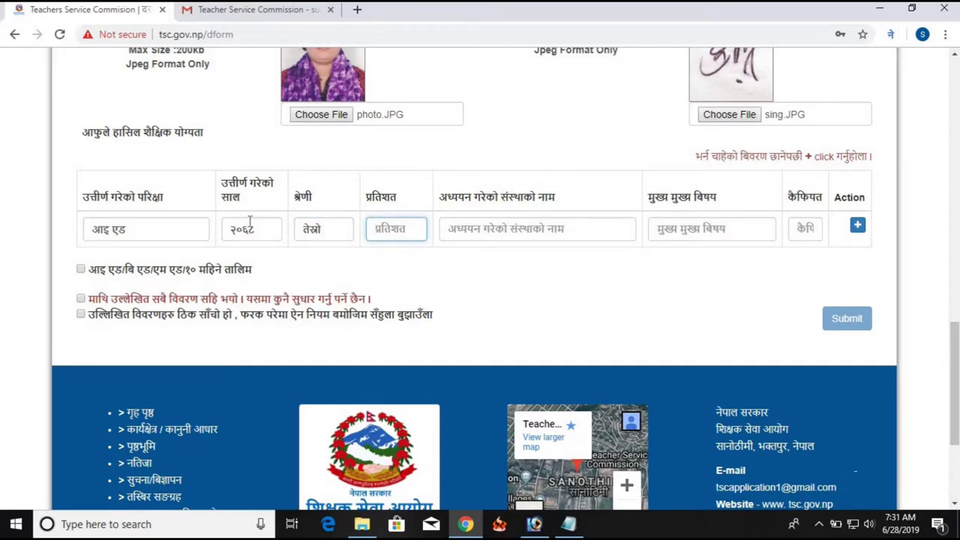
text(4.80)
key(space)
key(BackSpace)
key(BackSpace)
key(BackSpace)
key(BackSpace)
text(40)
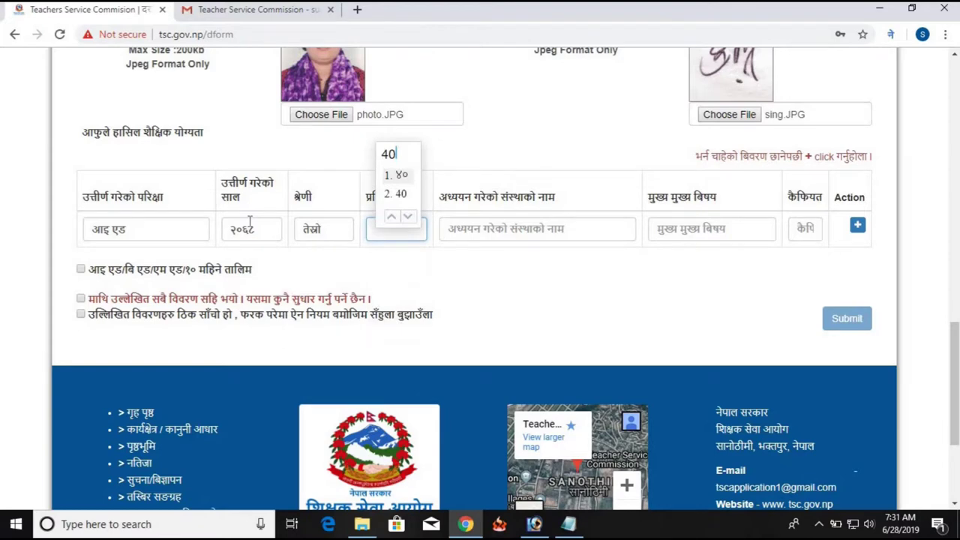
text(.)
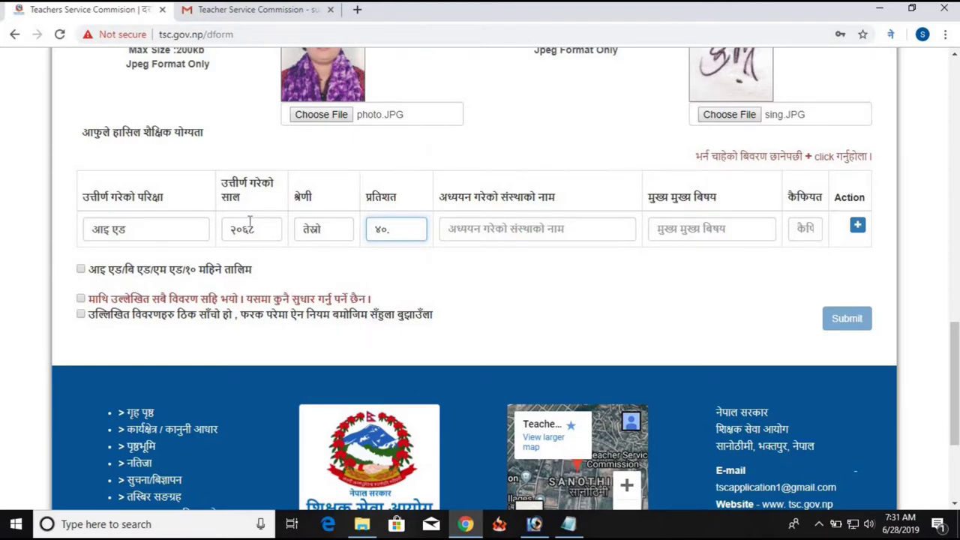
text(80)
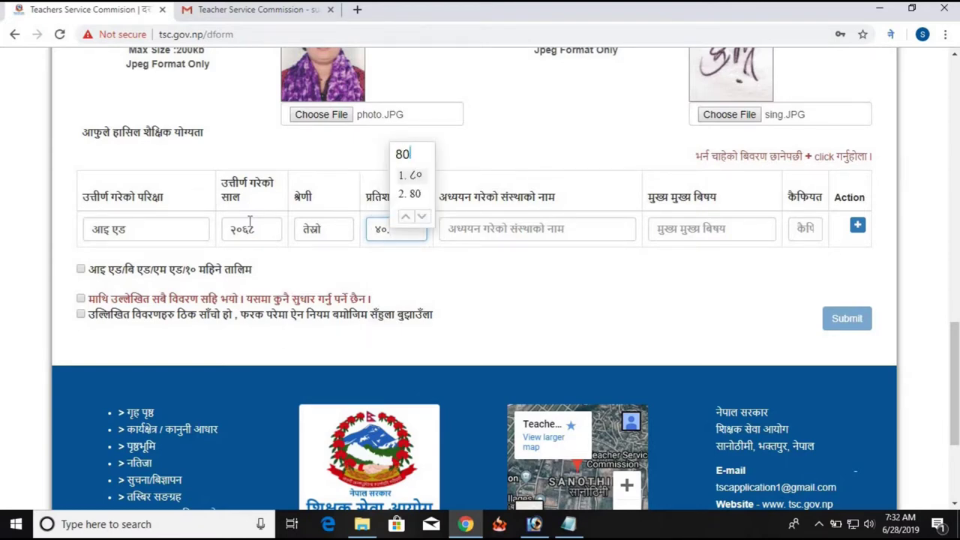
key(Return)
Enter institution बाल कल्याण उच्च माध्यमिक विद्यालय and subject नेपाली, add the row, and tick the training option
key(Tab)
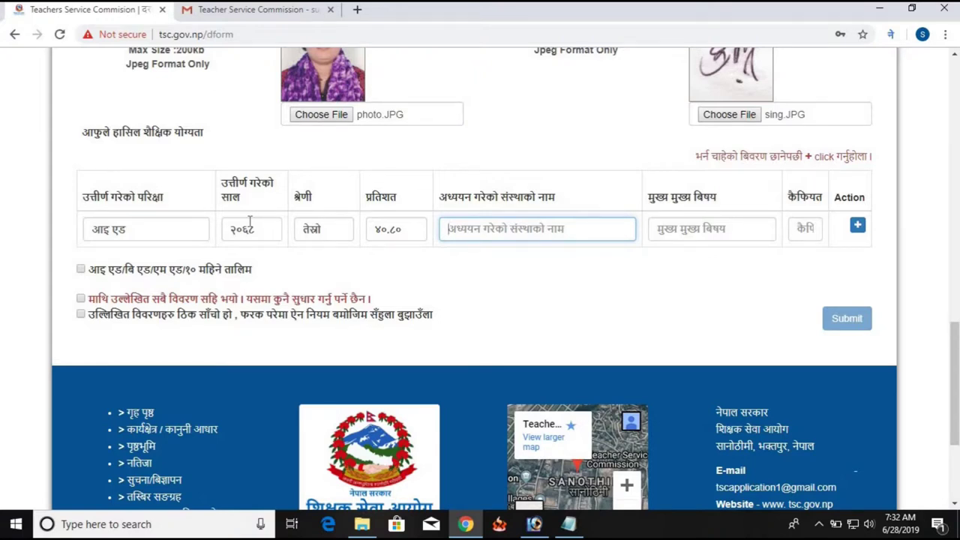
text(bak)
key(BackSpace)
text(l kalyan uchcha madhyamik bidhyalay)
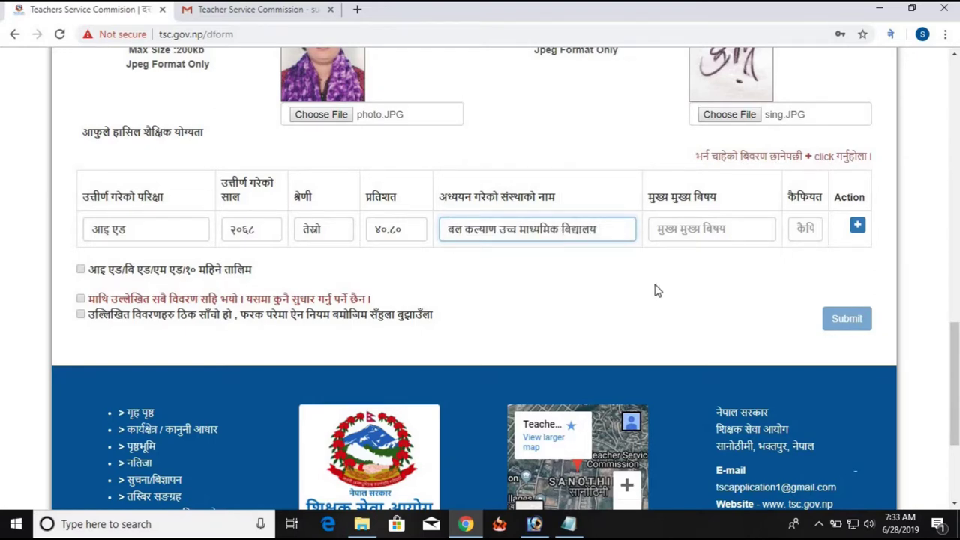
click(661, 223)
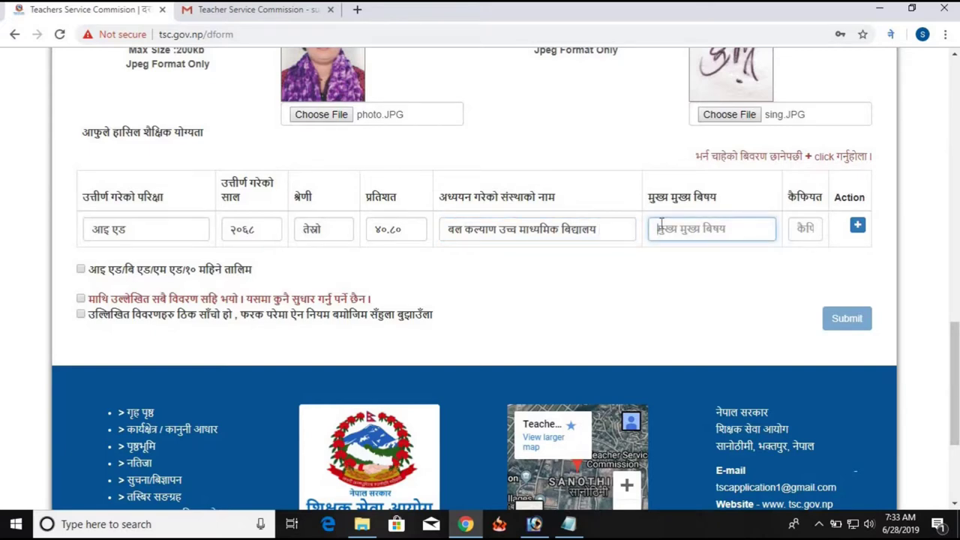
text(nepali)
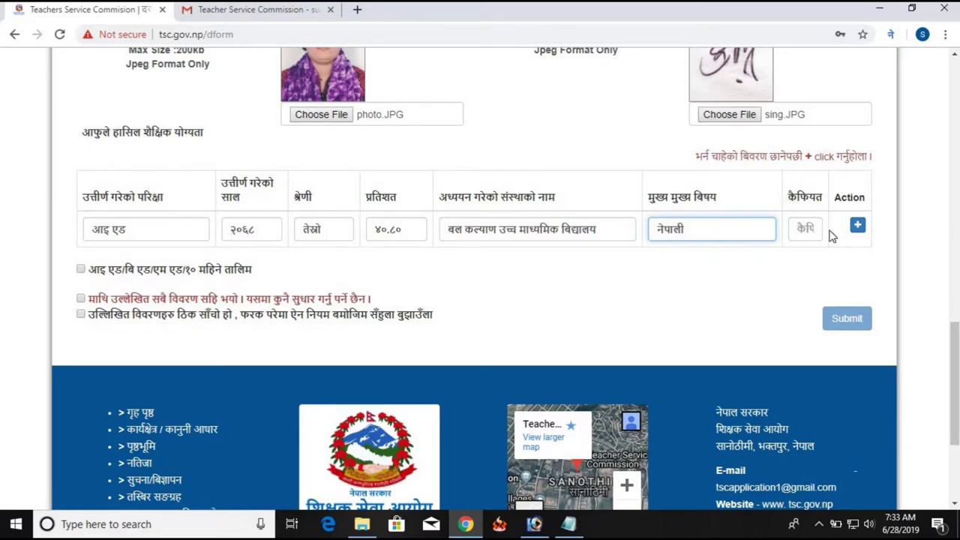
click(857, 225)
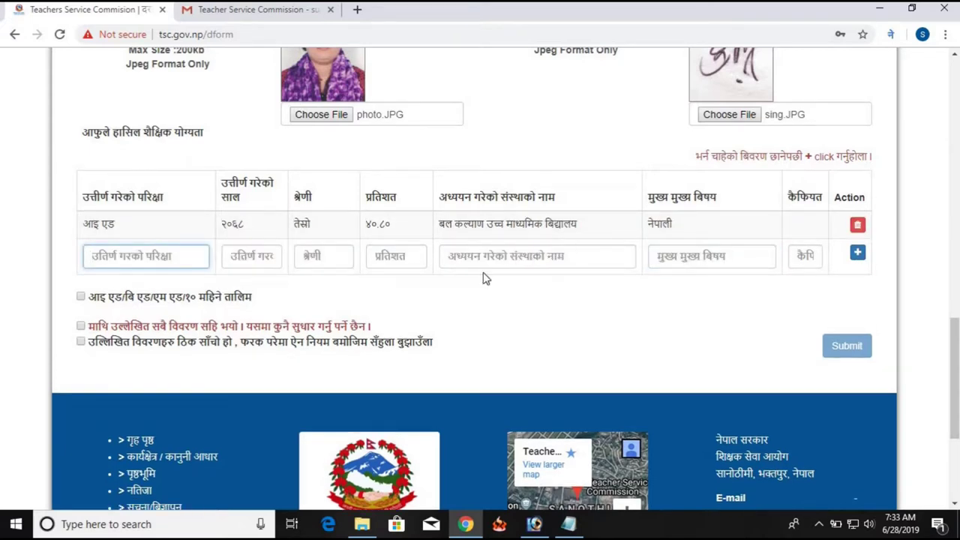
click(81, 298)
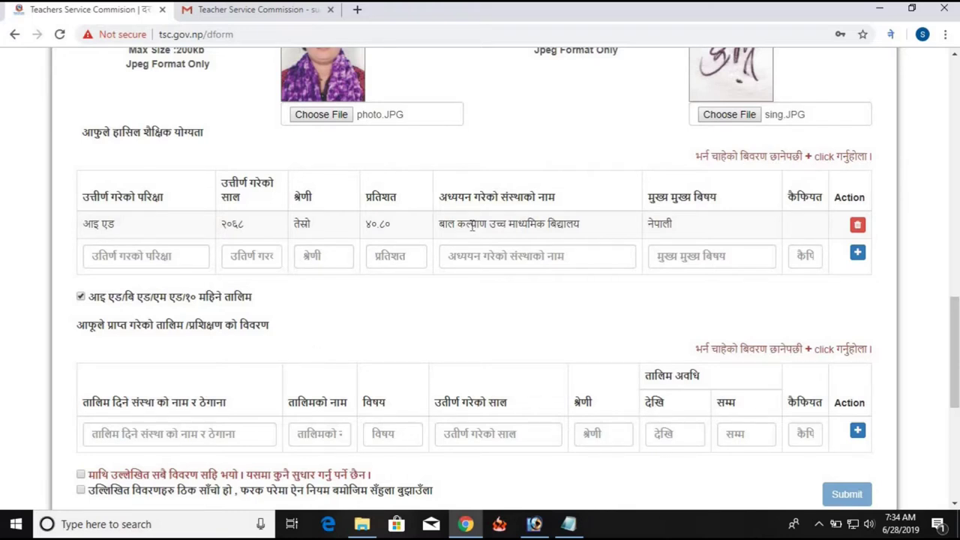
Scroll down to the revealed training details table
scroll(186, 423, down, 1)
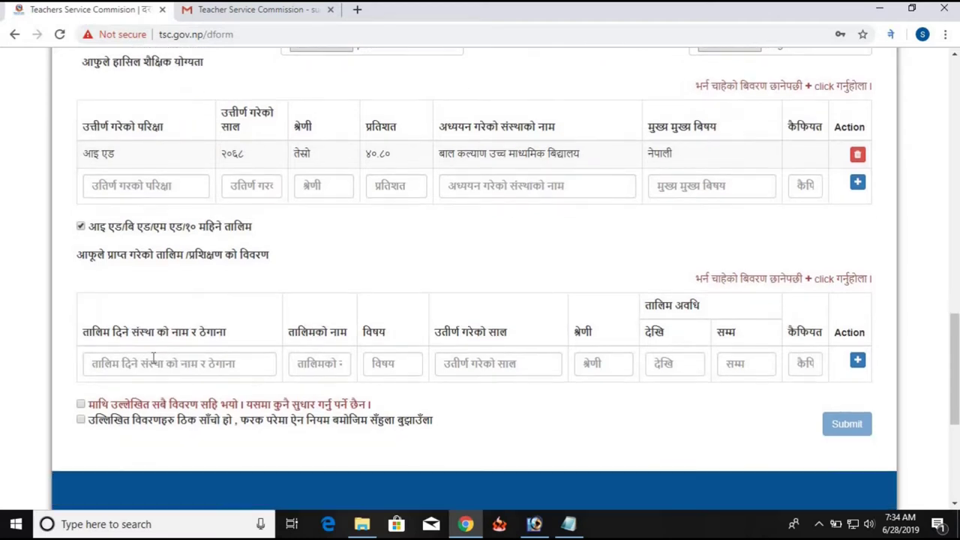
Copy the school name, आइ एड and नेपाली into the training institution, name and subject fields
triple_click(477, 153)
key(ctrl+c)
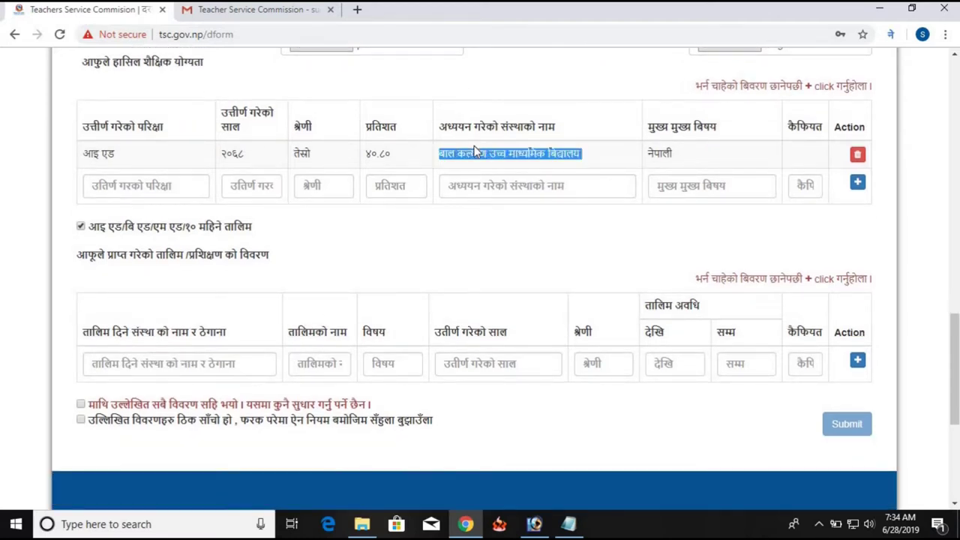
click(223, 363)
key(ctrl+v)
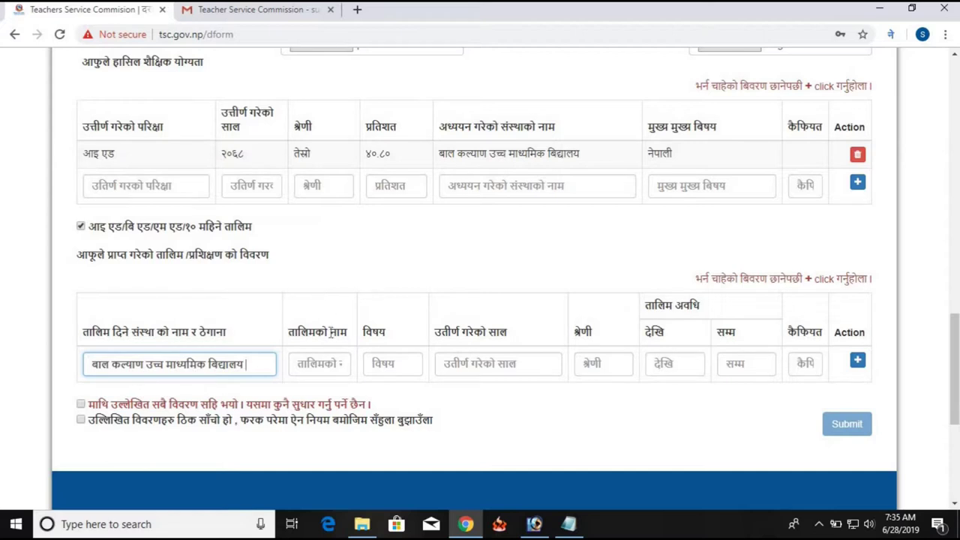
click(98, 153)
triple_click(97, 152)
key(ctrl+c)
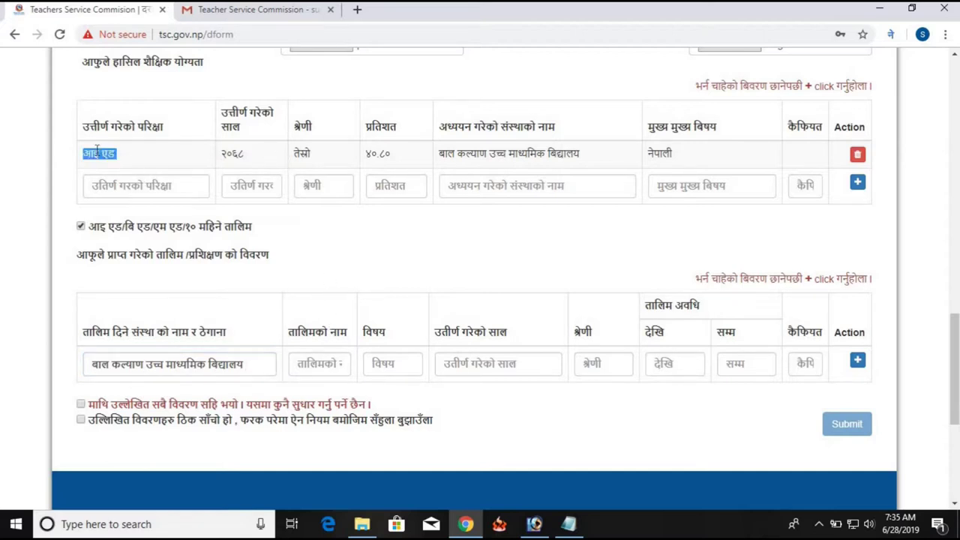
click(327, 372)
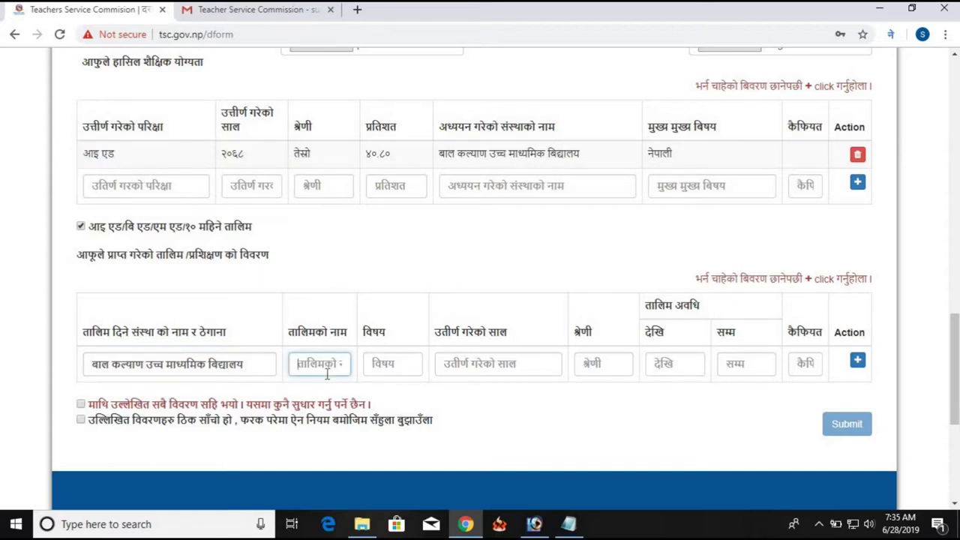
key(ctrl+v)
double_click(660, 153)
key(ctrl+c)
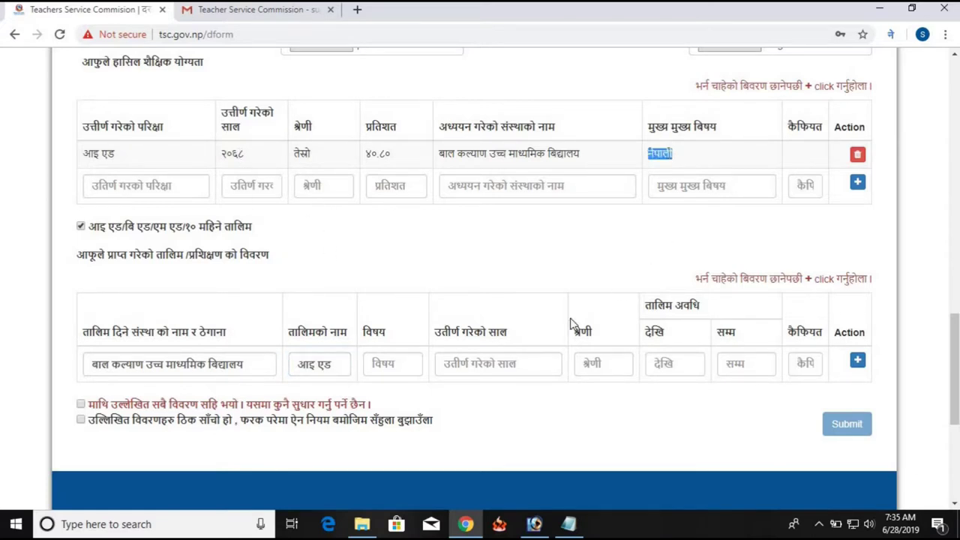
click(387, 361)
key(ctrl+v)
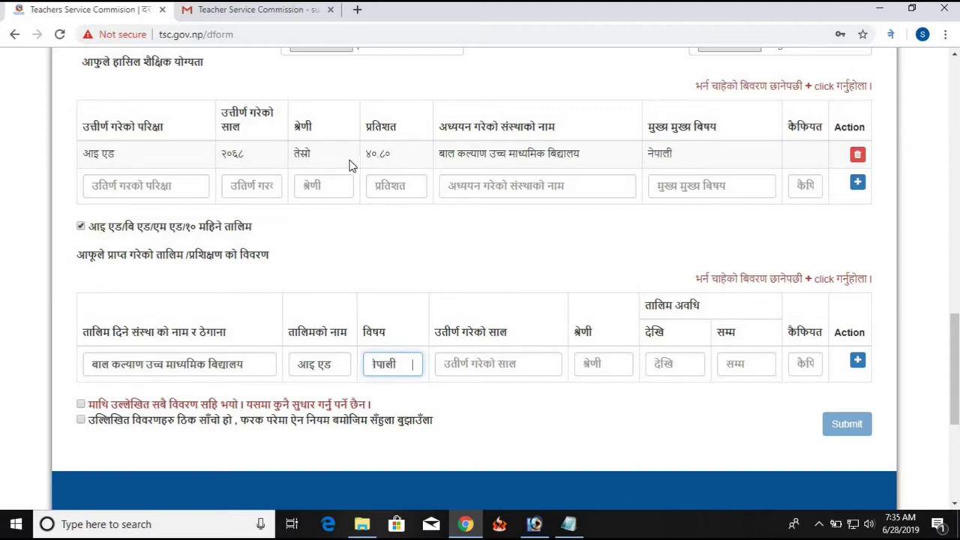
Fill training pass year २०६८, division तेस्रो, period २०६६ to २०६८, and add the training row
double_click(239, 154)
key(ctrl+c)
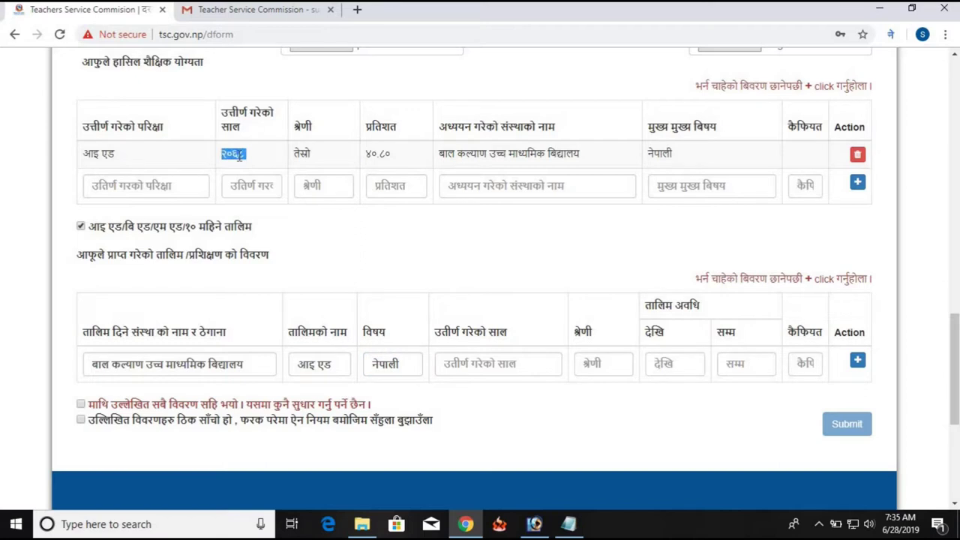
click(457, 363)
key(ctrl+v)
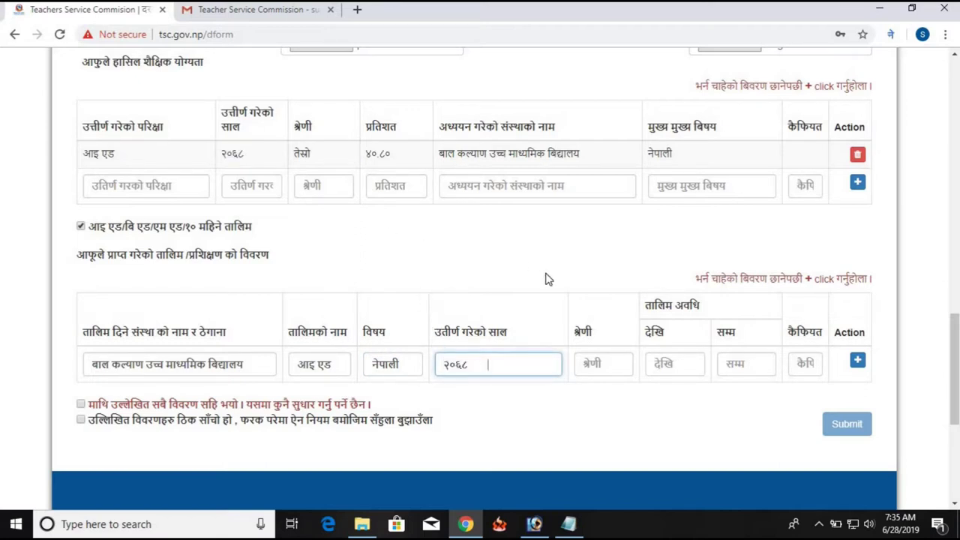
double_click(300, 152)
key(ctrl+c)
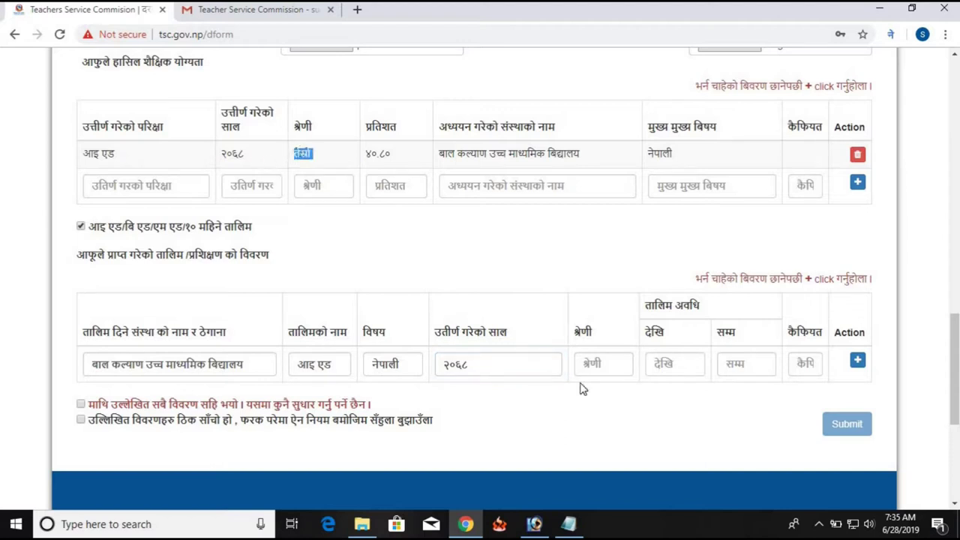
click(592, 365)
key(ctrl+v)
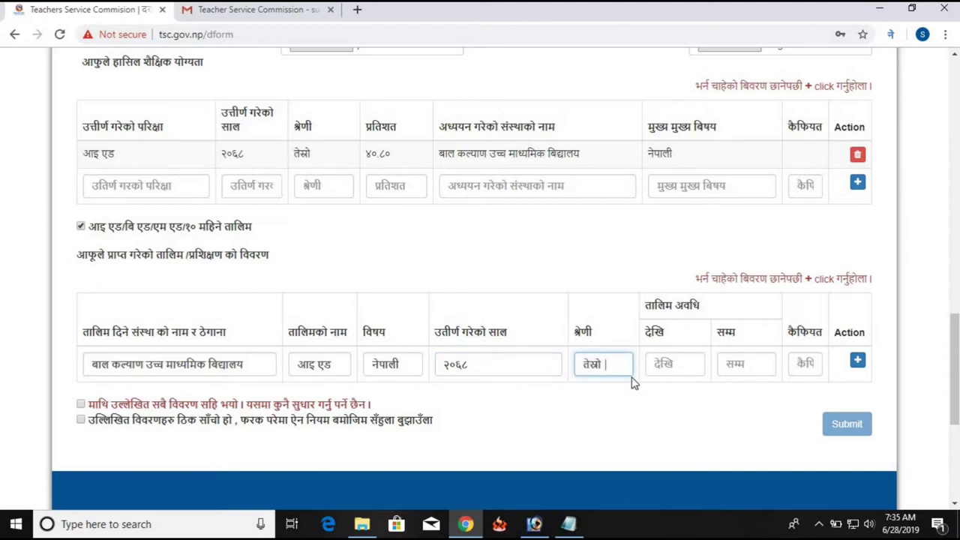
double_click(237, 155)
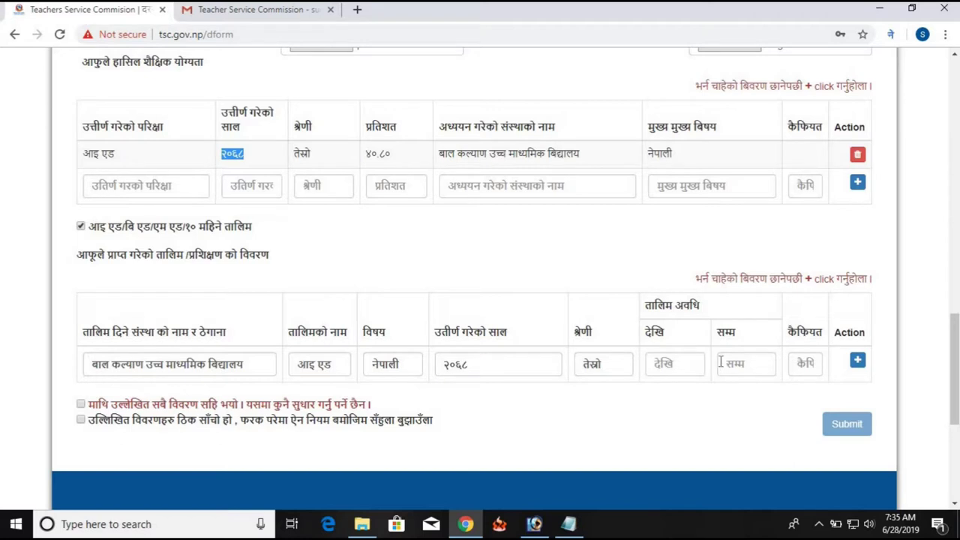
click(662, 364)
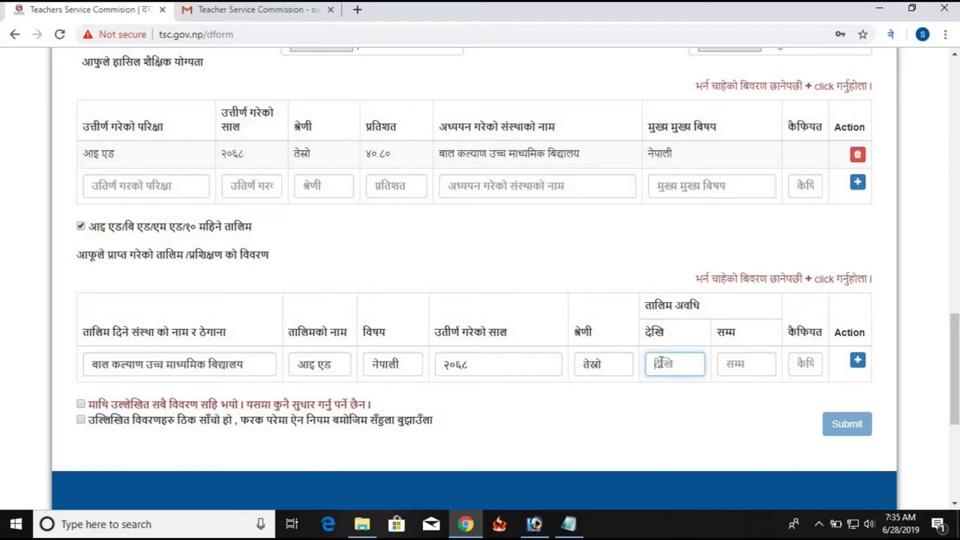
text(2)
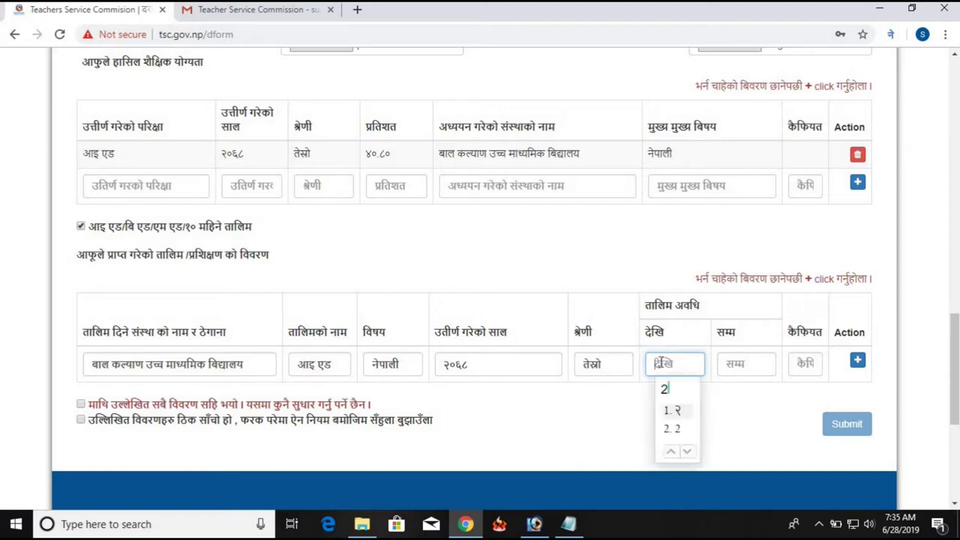
text(066)
key(space)
key(Tab)
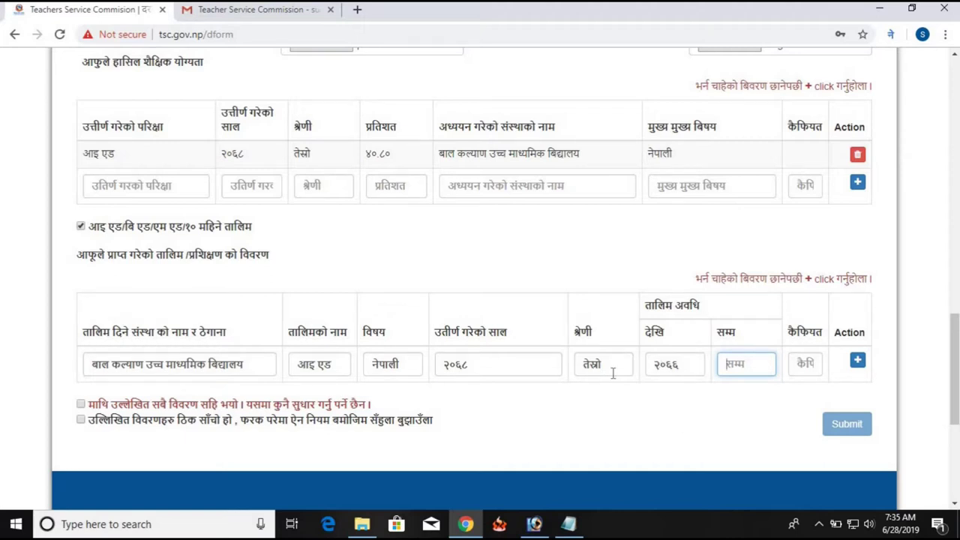
double_click(452, 367)
key(ctrl+c)
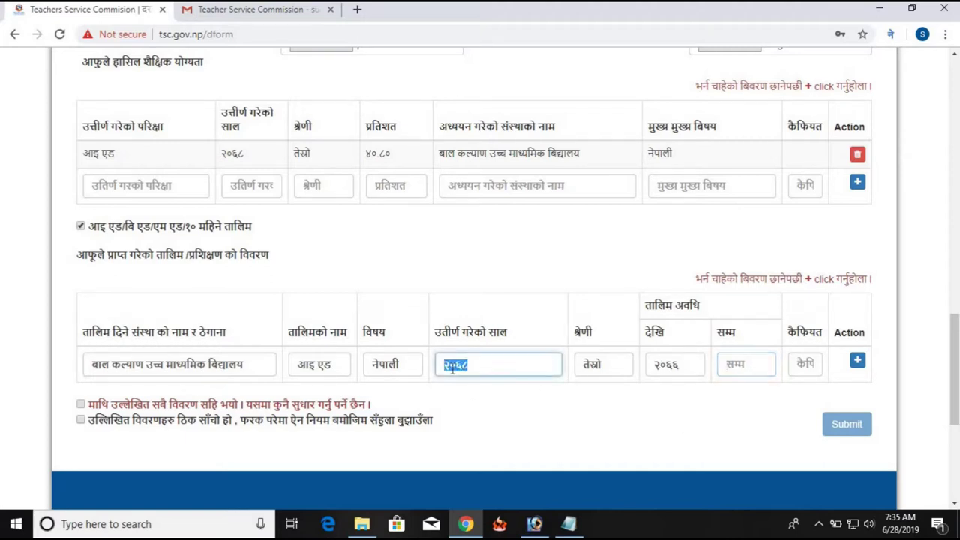
click(747, 366)
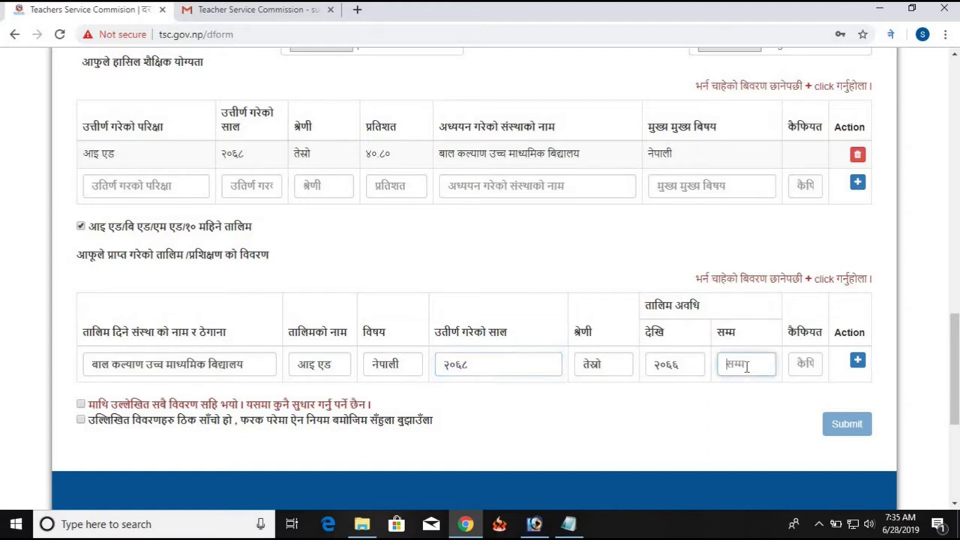
key(ctrl+v)
click(857, 362)
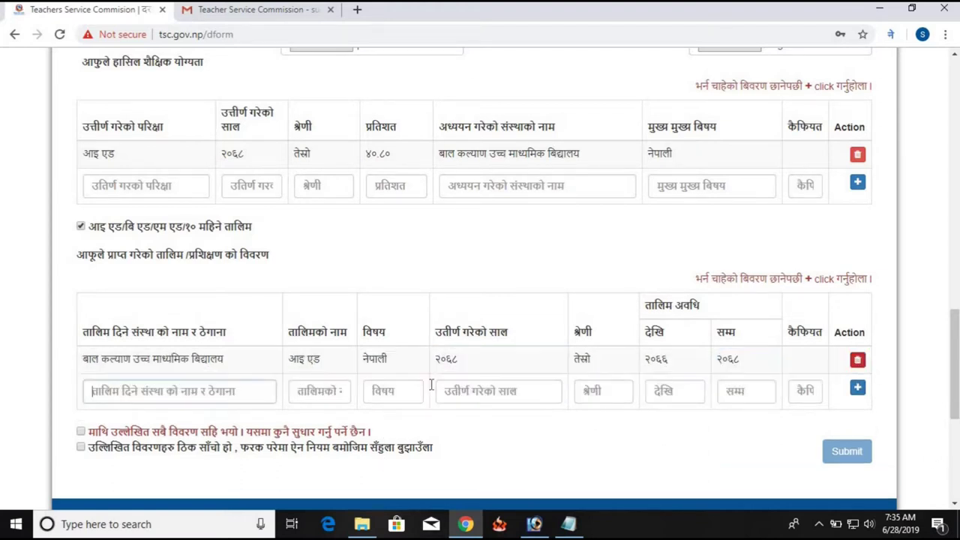
scroll(391, 370, down, 1)
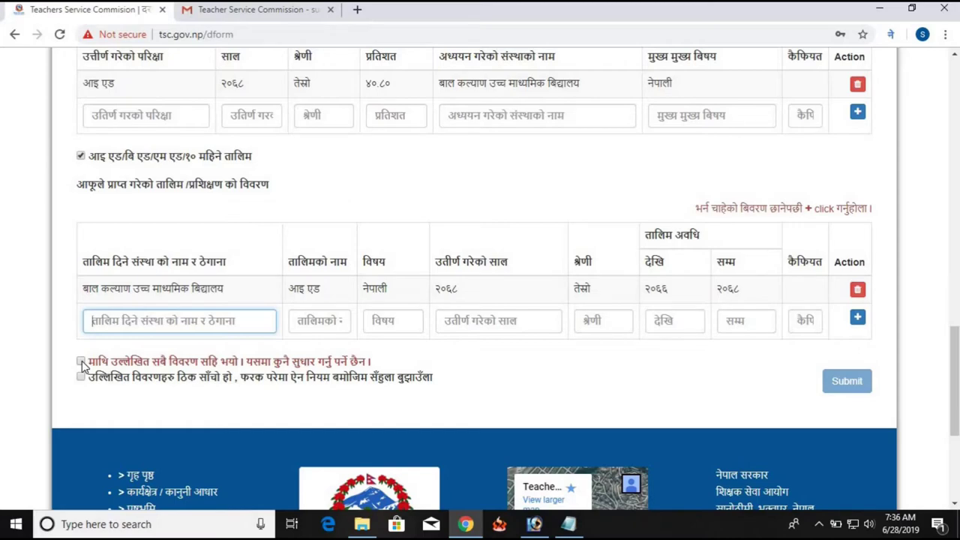
Tick the second declaration statement and submit the application form
scroll(479, 362, up, 15)
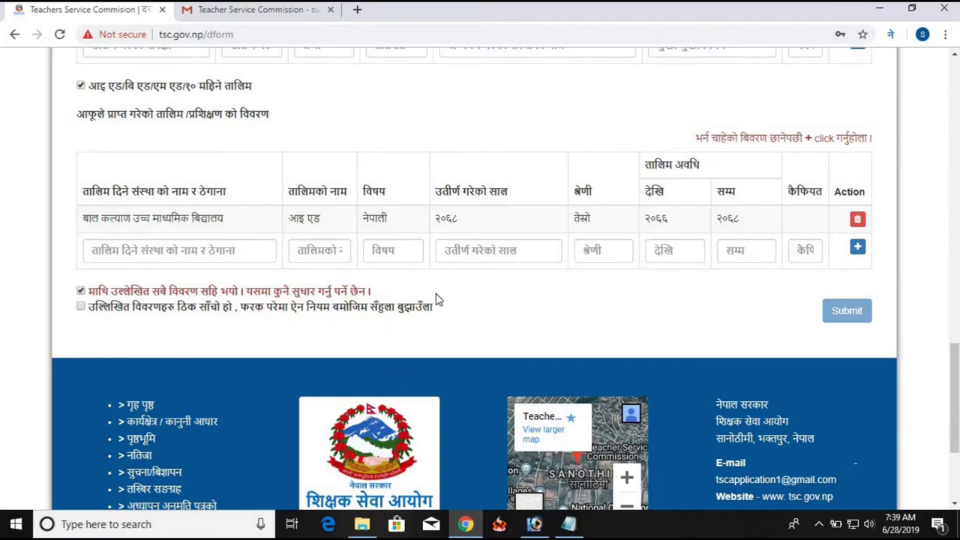
click(80, 307)
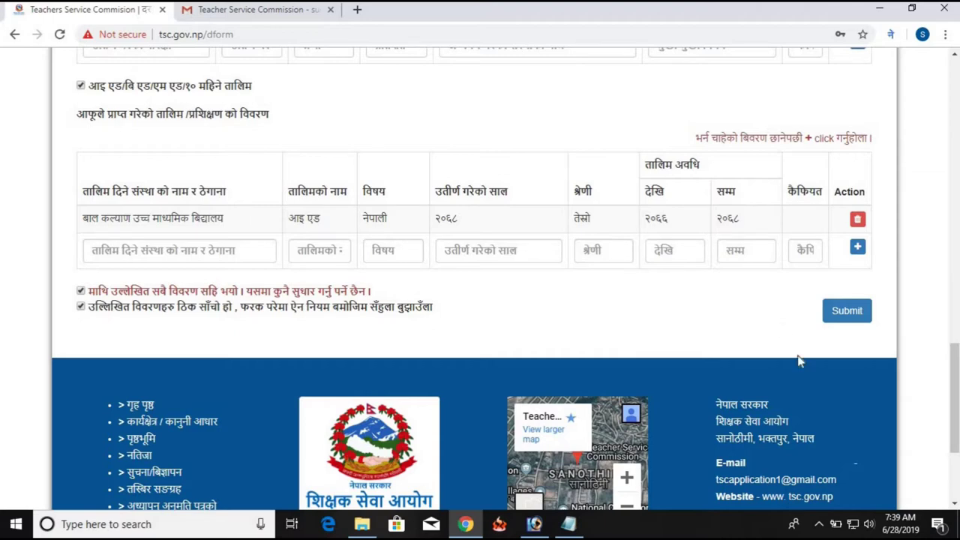
click(851, 321)
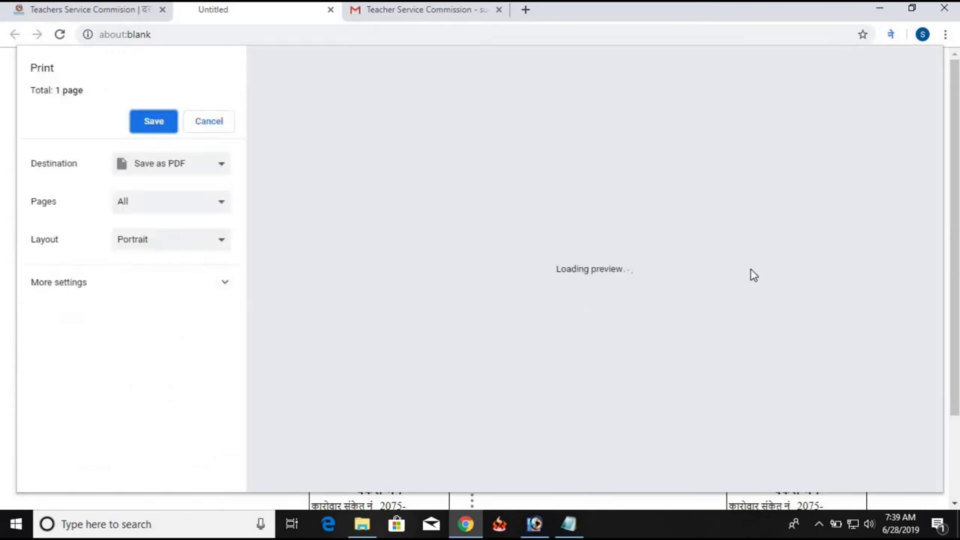
Set the print destination to Save as PDF with landscape layout
click(189, 173)
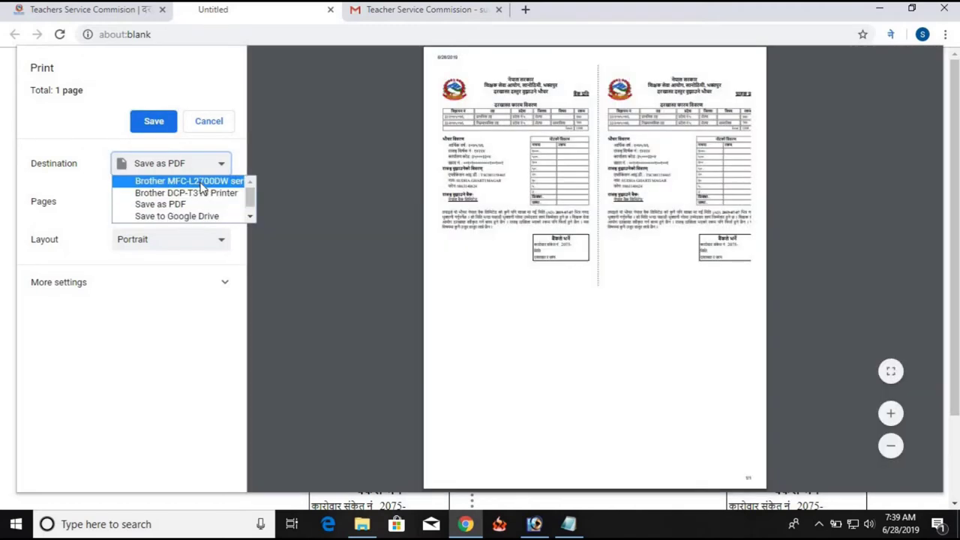
click(201, 183)
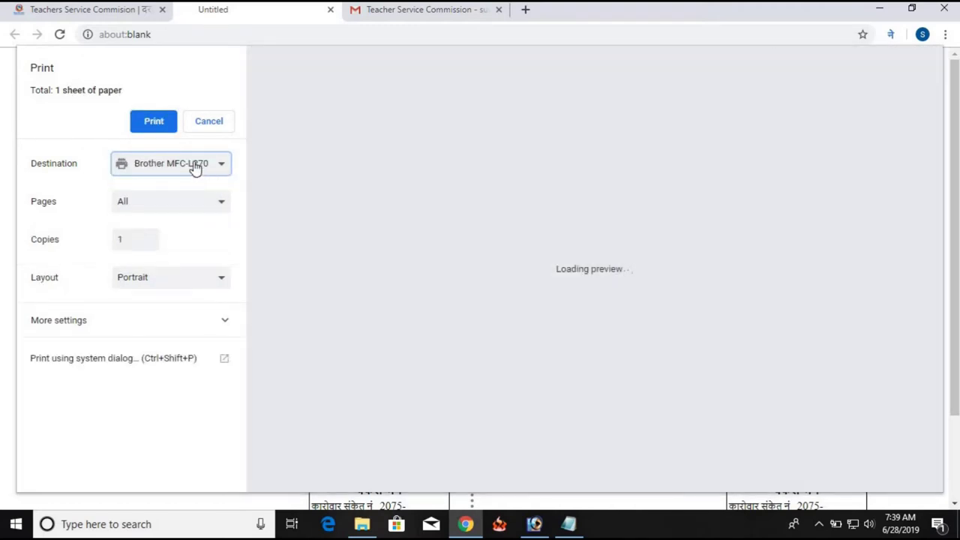
click(190, 169)
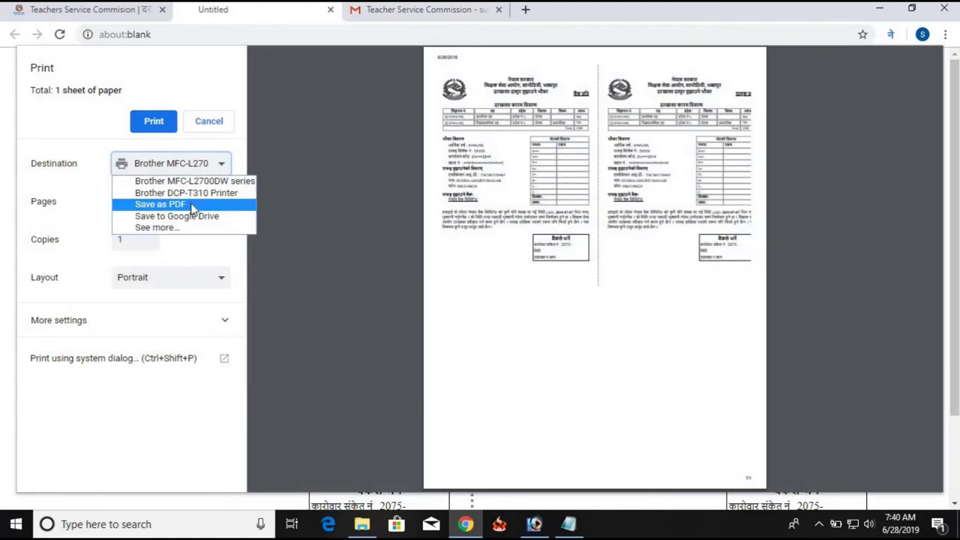
click(193, 208)
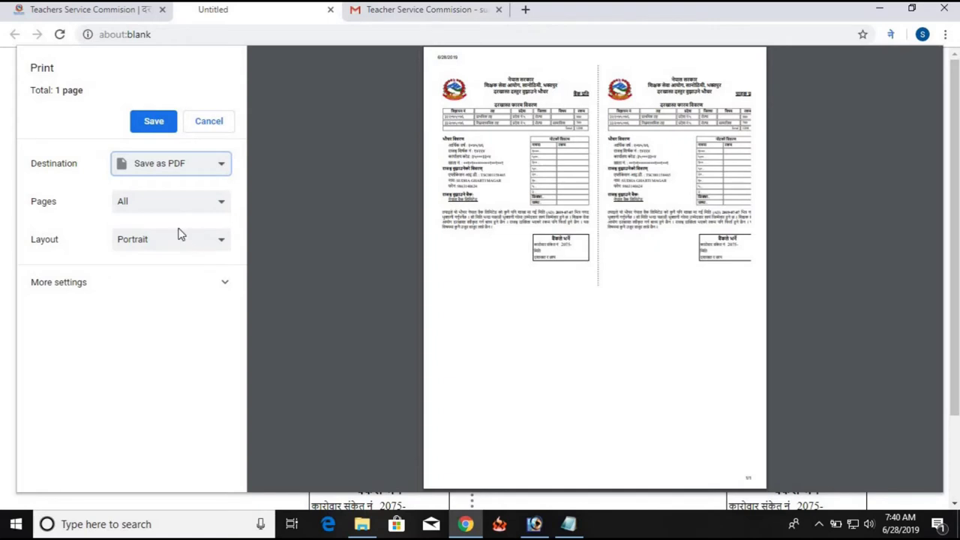
click(173, 246)
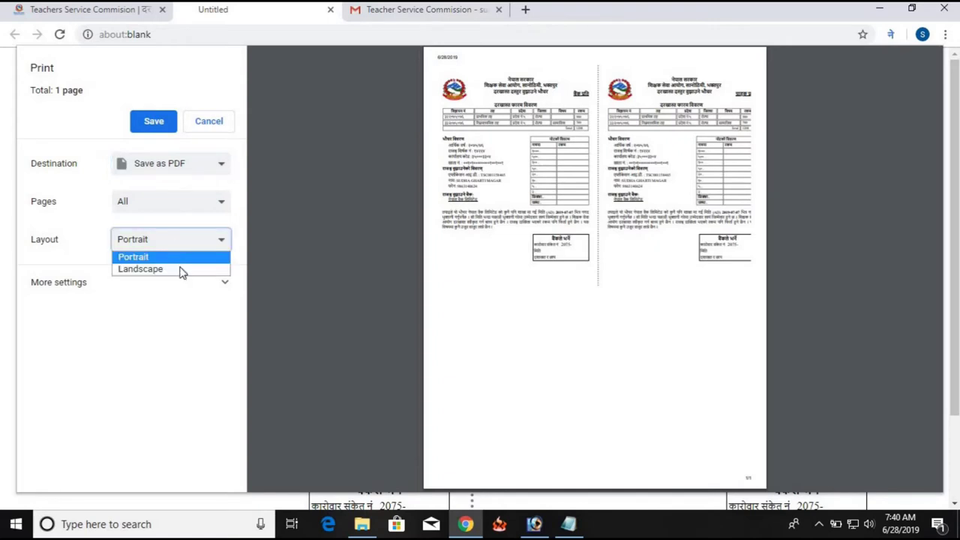
click(181, 272)
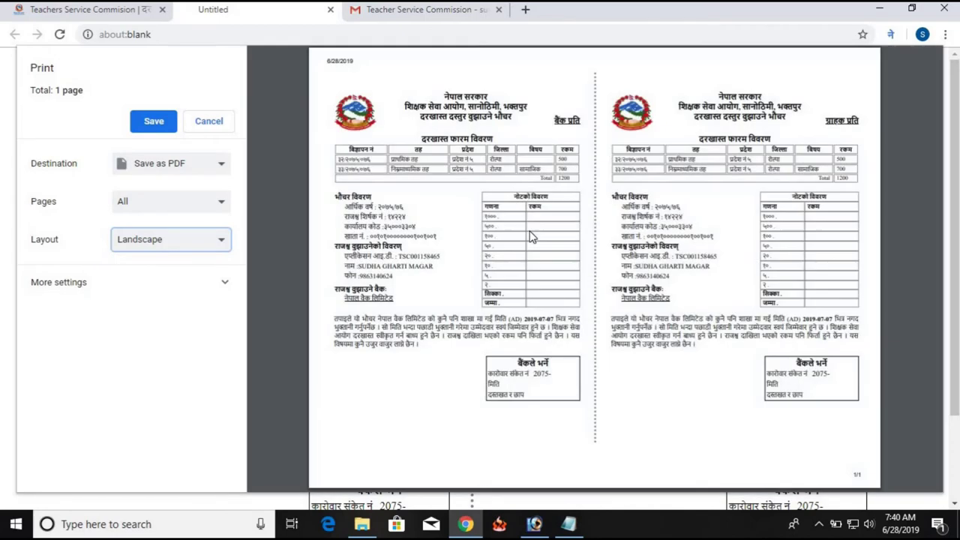
Save the voucher PDF to the Desktop, starting the file name with 's'
click(154, 121)
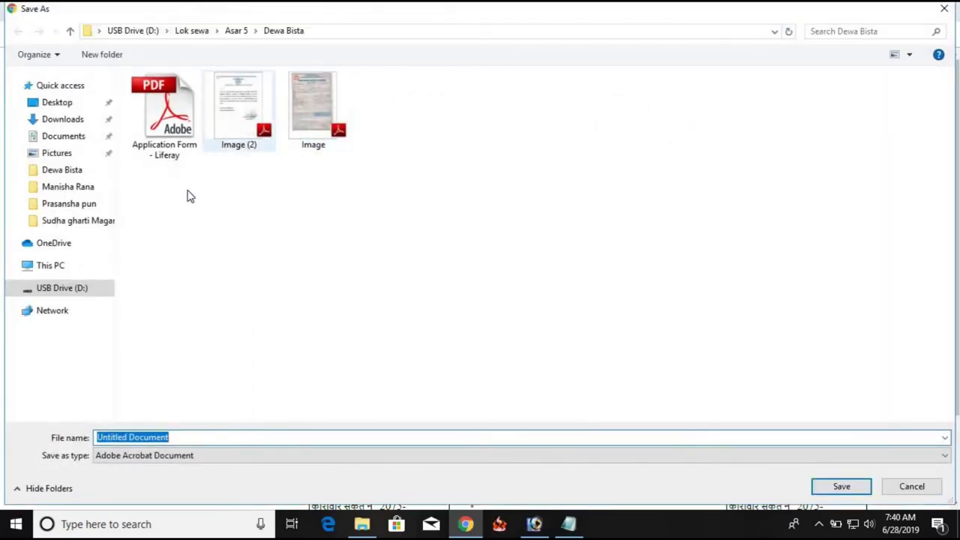
click(65, 107)
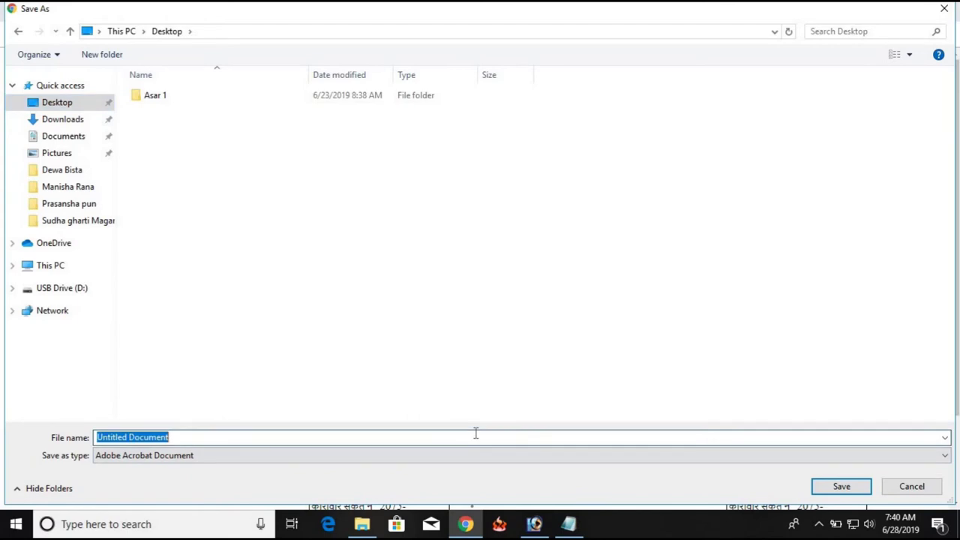
text(s)
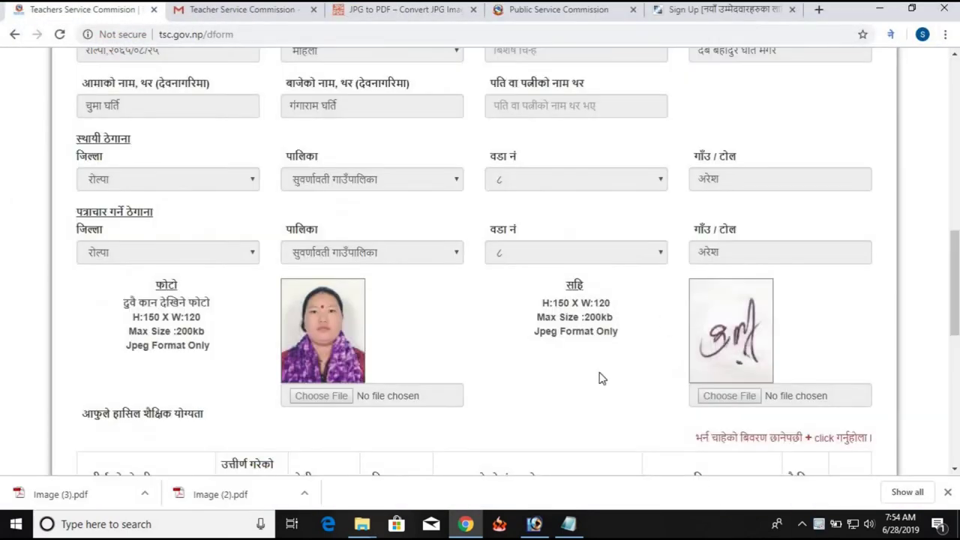
Scroll up and down through the submitted application to review its details
scroll(645, 375, up, 3)
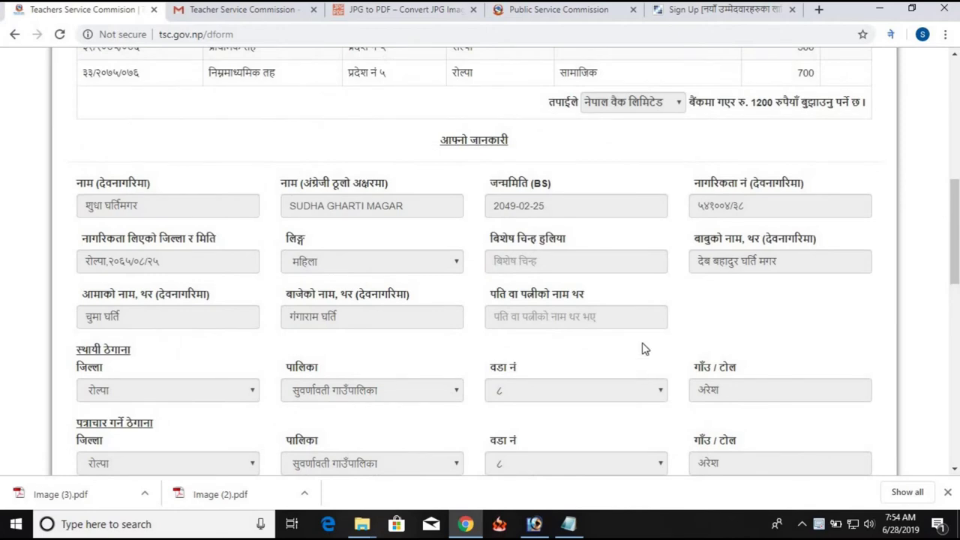
scroll(648, 345, down, 6)
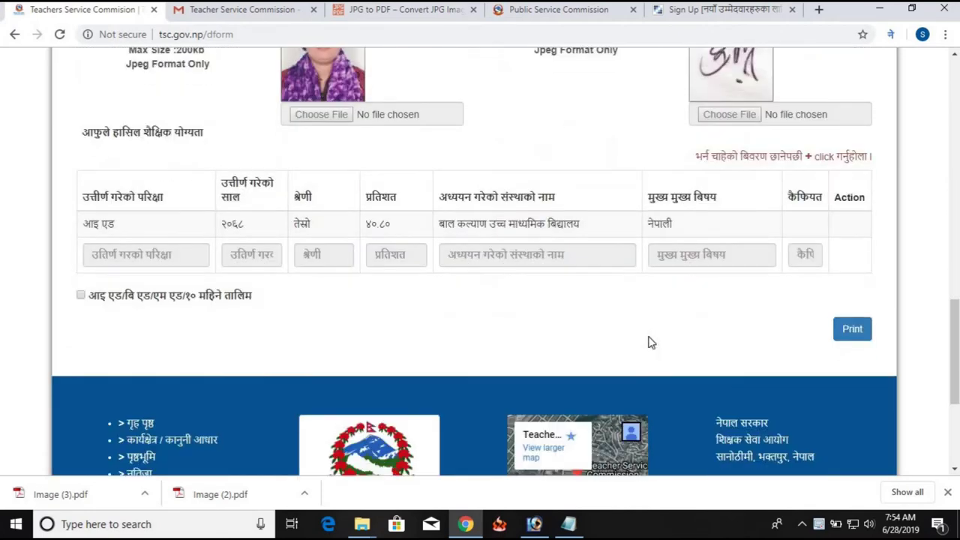
scroll(649, 342, up, 2)
scroll(650, 339, up, 1)
scroll(650, 338, down, 4)
scroll(499, 309, up, 1)
scroll(517, 262, up, 5)
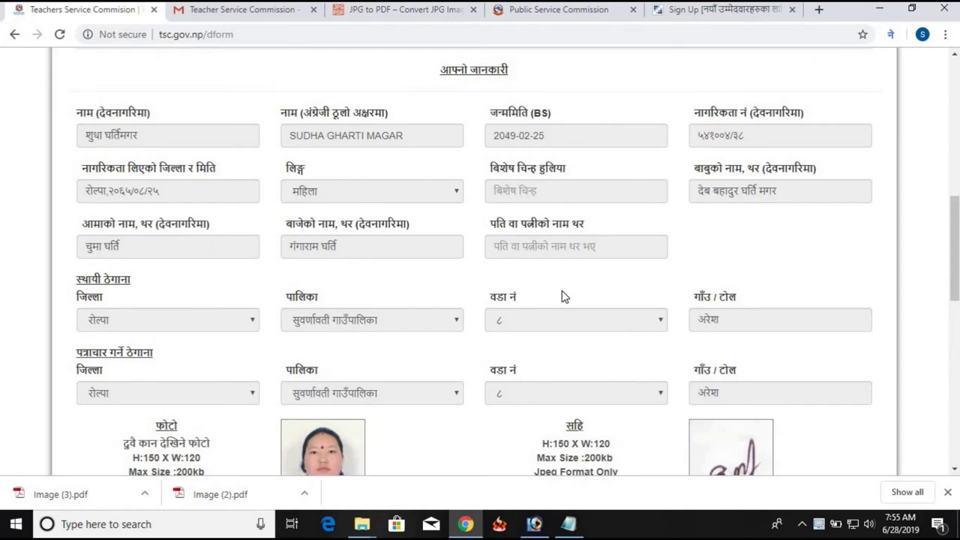
scroll(564, 296, up, 3)
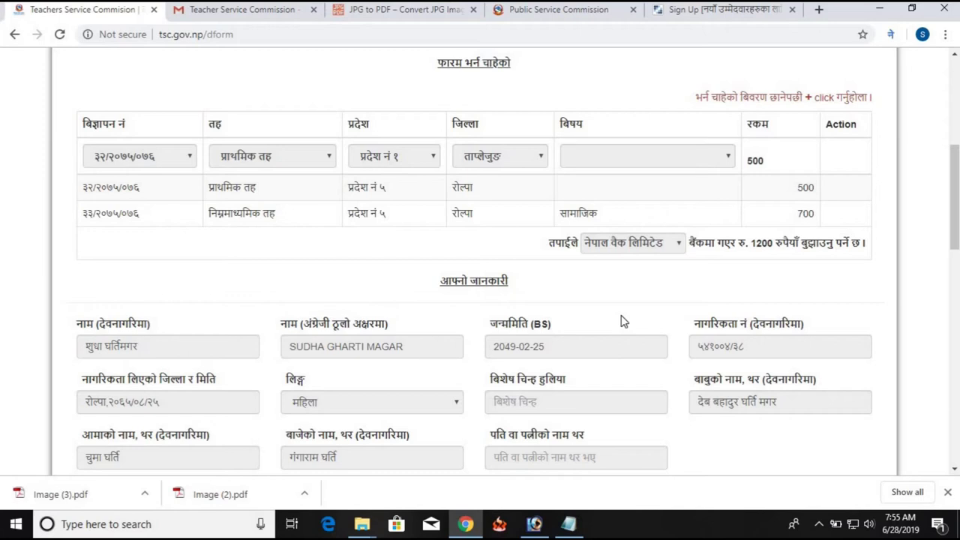
scroll(621, 321, down, 7)
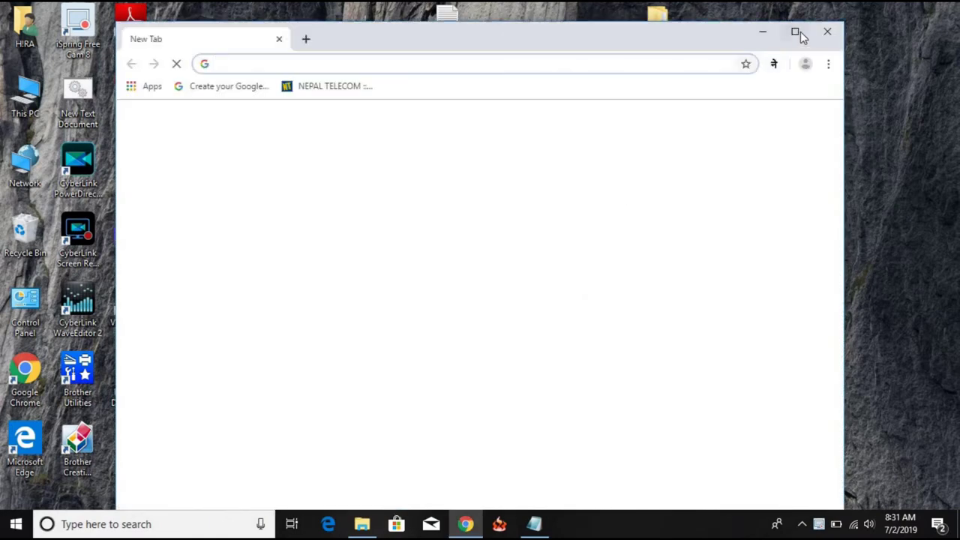
Maximise Chrome, go to tsc.gov.np and open the Online Application login page
click(799, 32)
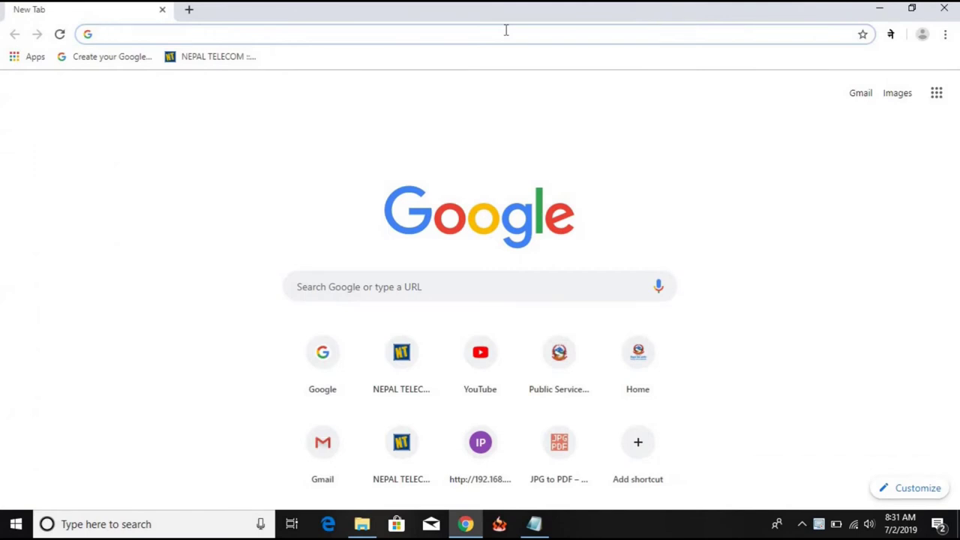
text(ts)
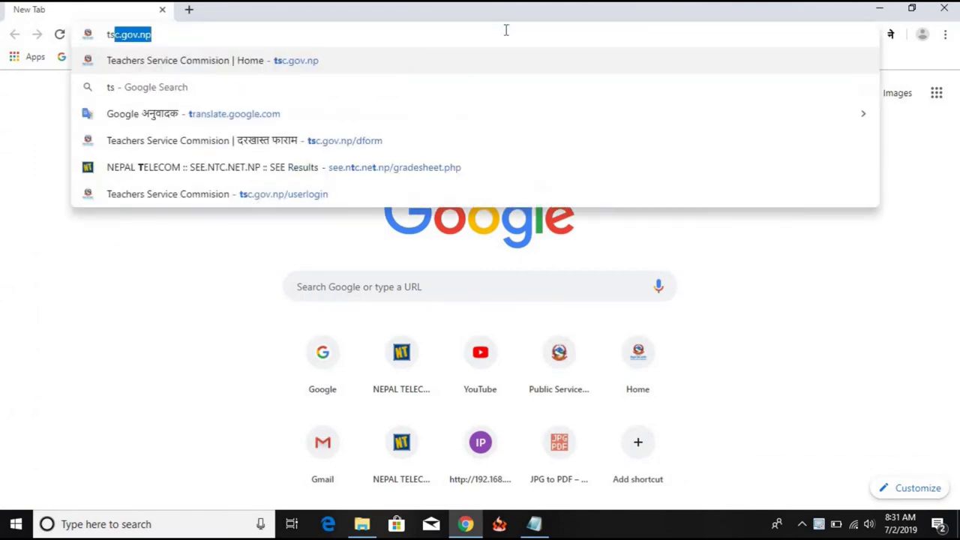
text(c.gov.np)
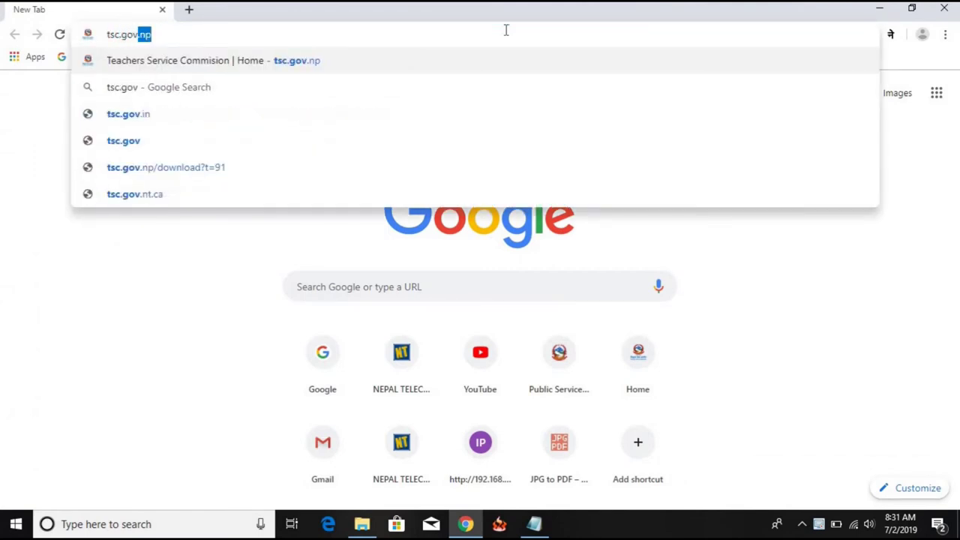
text(ov.np)
key(Return)
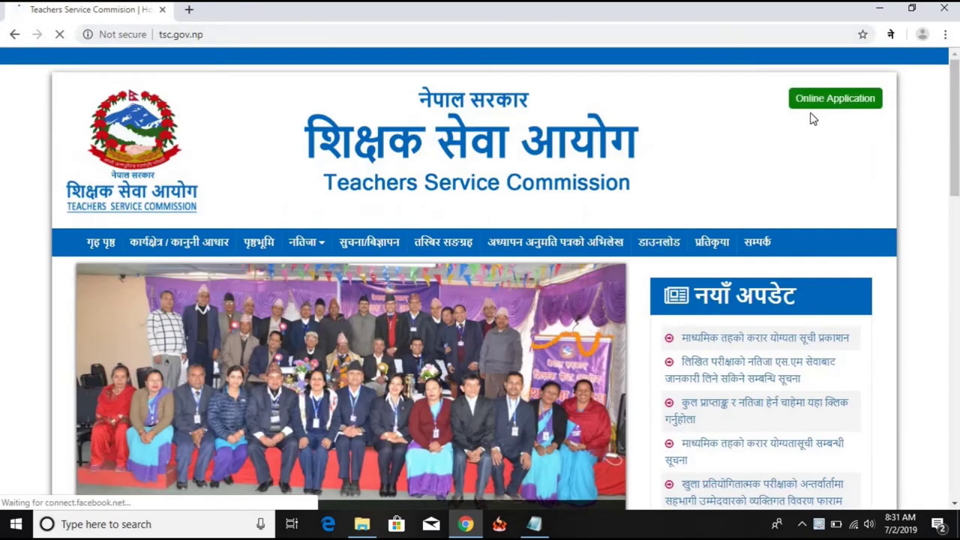
click(846, 105)
scroll(686, 210, down, 10)
scroll(696, 246, down, 4)
scroll(521, 306, up, 3)
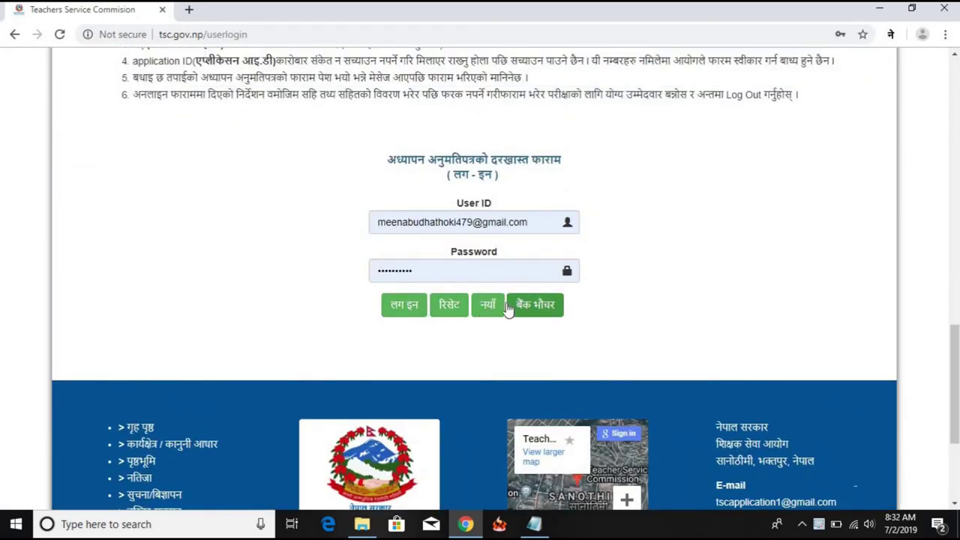
Switch to the bank voucher form and replace the User ID with the applicant's e-mail from Notepad
click(540, 305)
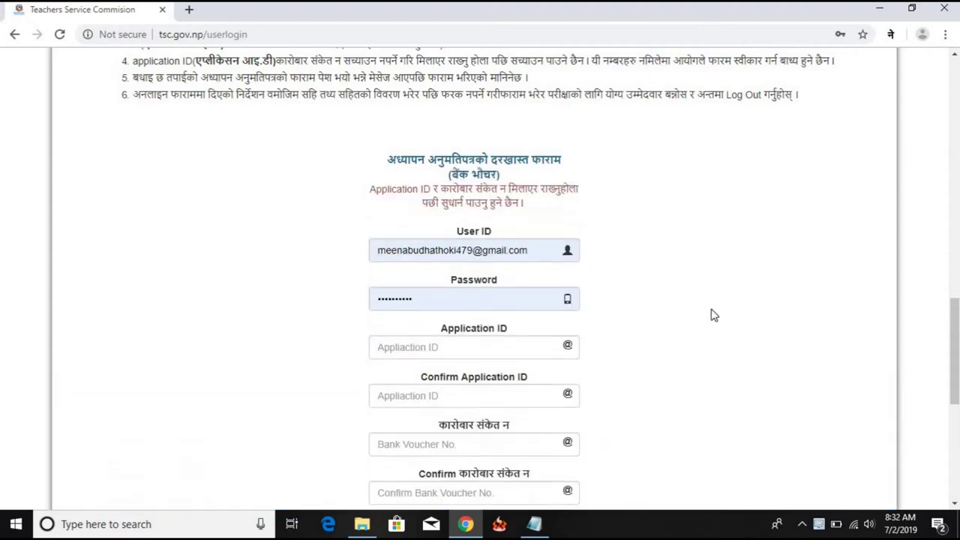
scroll(589, 288, down, 1)
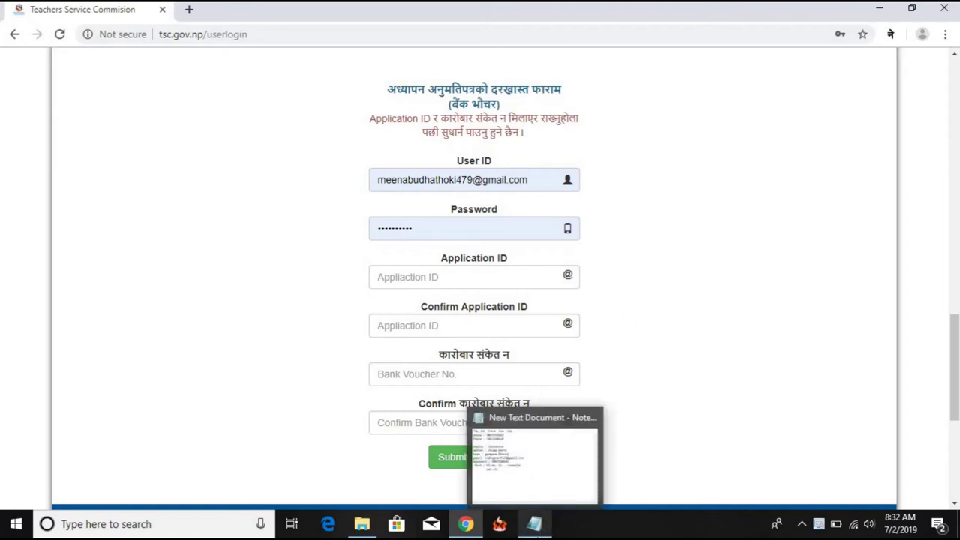
click(534, 523)
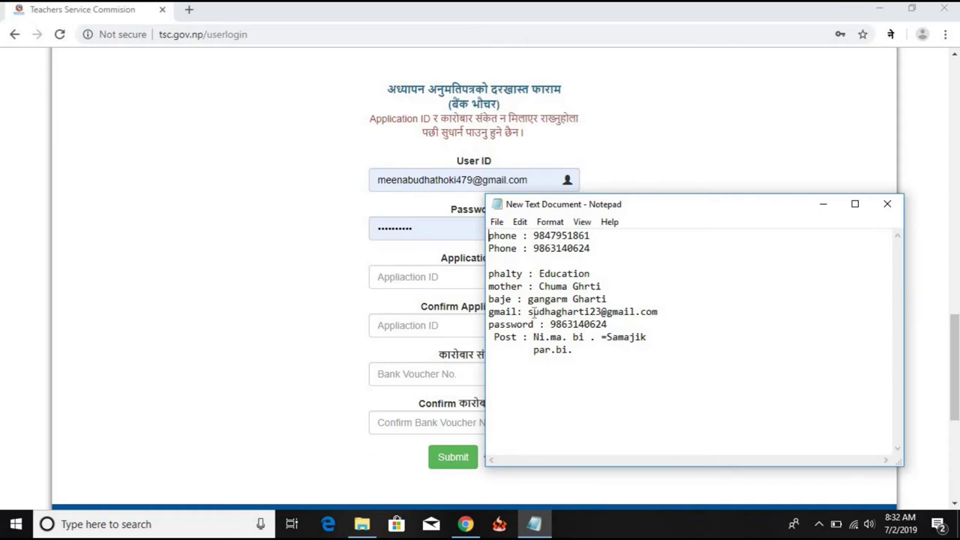
drag(530, 312, 660, 314)
right_click(585, 310)
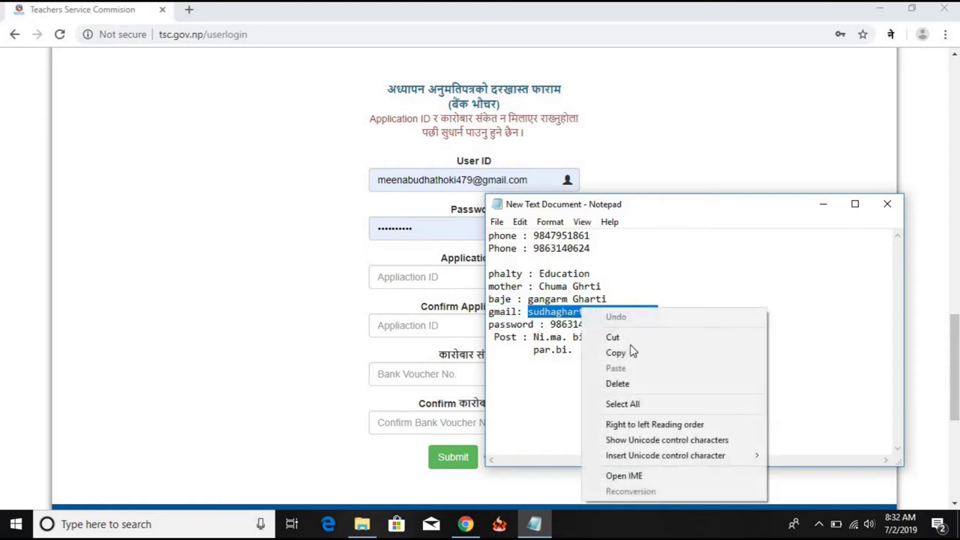
click(637, 351)
click(455, 180)
triple_click(457, 180)
right_click(459, 180)
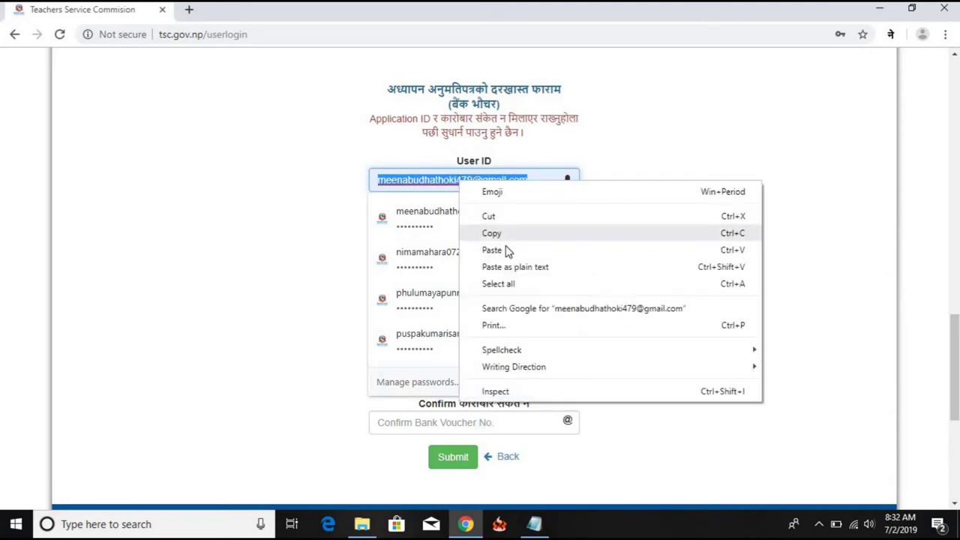
click(506, 250)
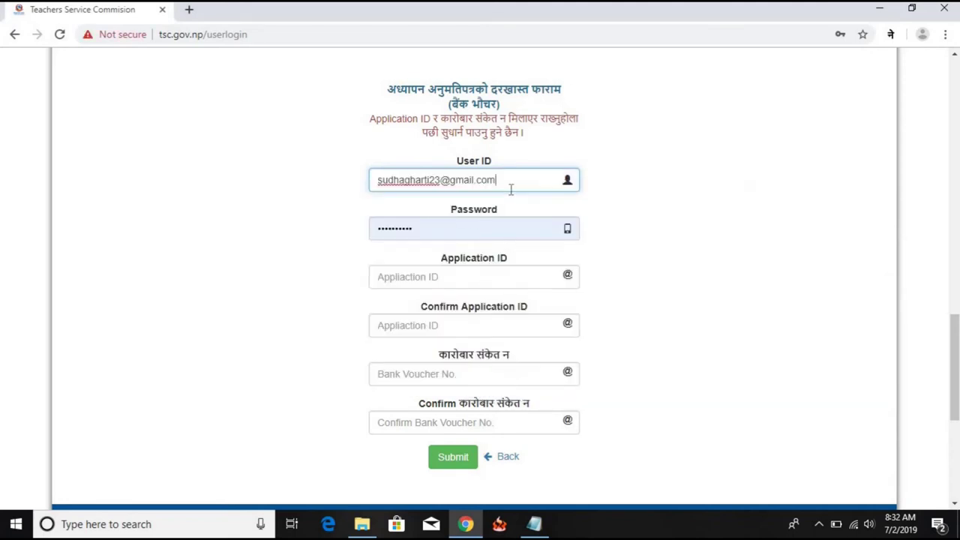
Replace the password with the account password copied from the Notepad notes
click(537, 525)
drag(551, 324, 608, 324)
right_click(578, 327)
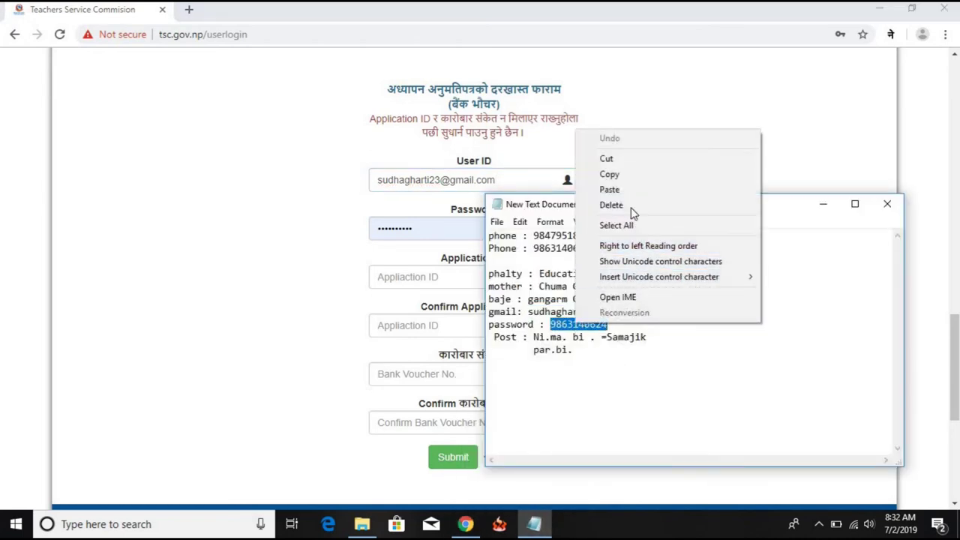
click(622, 174)
click(450, 223)
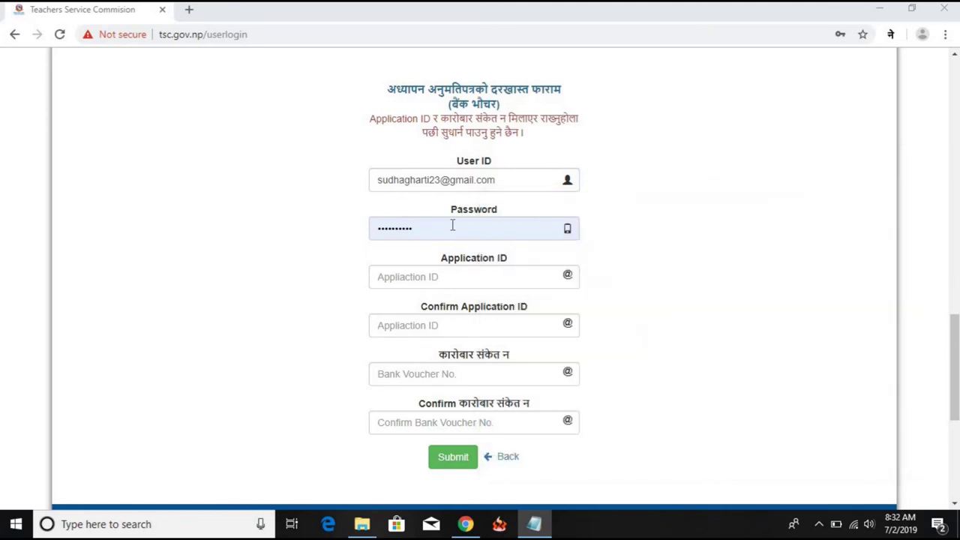
double_click(439, 223)
right_click(441, 222)
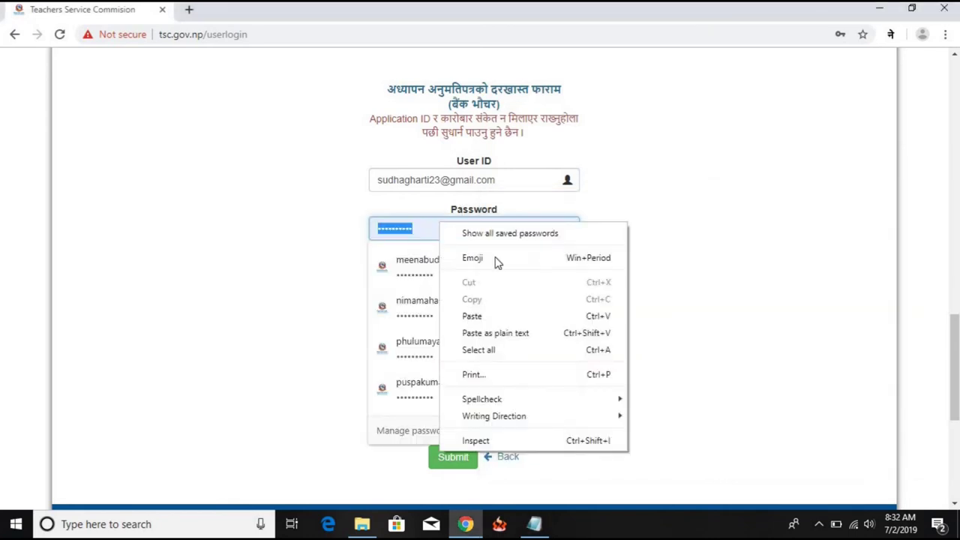
click(510, 316)
Enter the application ID and fill the Confirm Application ID field with the same value
click(436, 278)
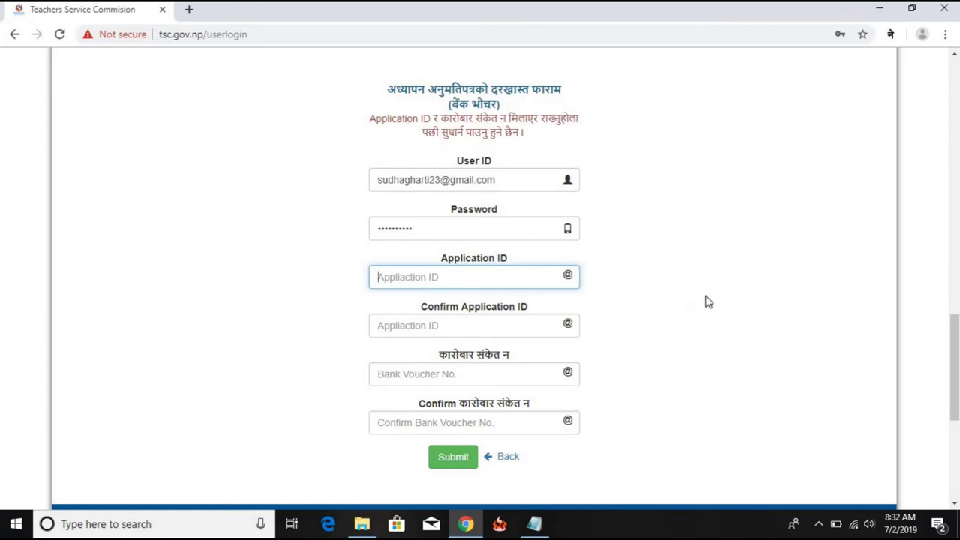
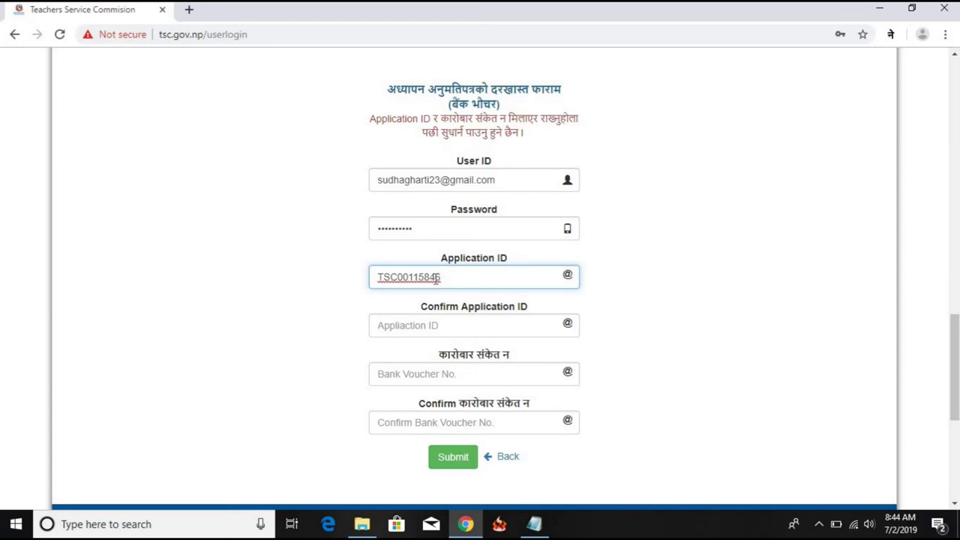
click(462, 323)
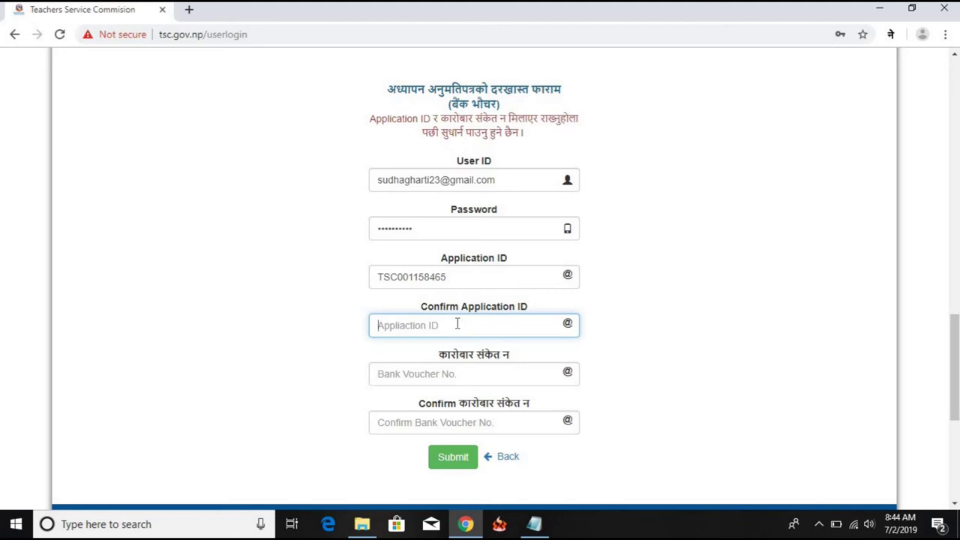
key(ctrl+v)
Type the bank voucher number in the voucher fields and check the completed form
click(467, 374)
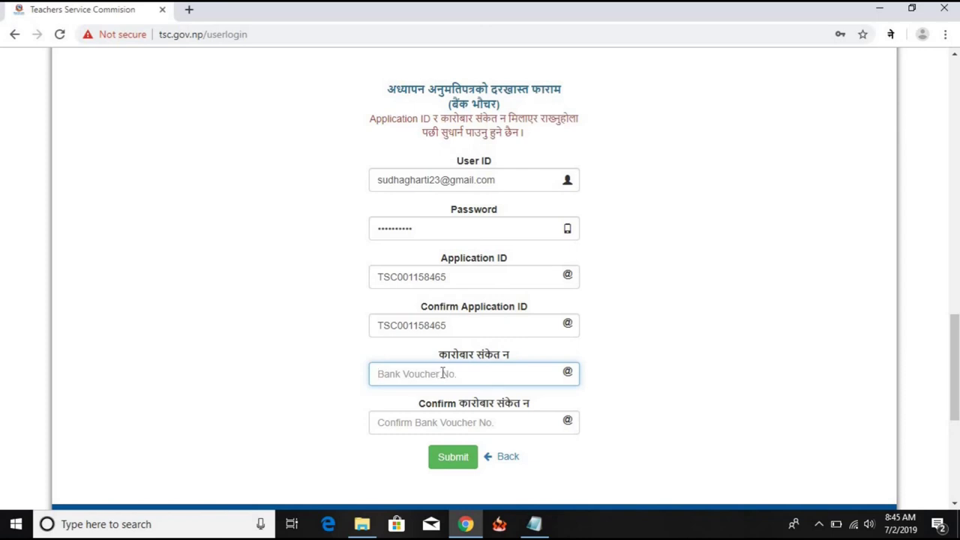
text(20)
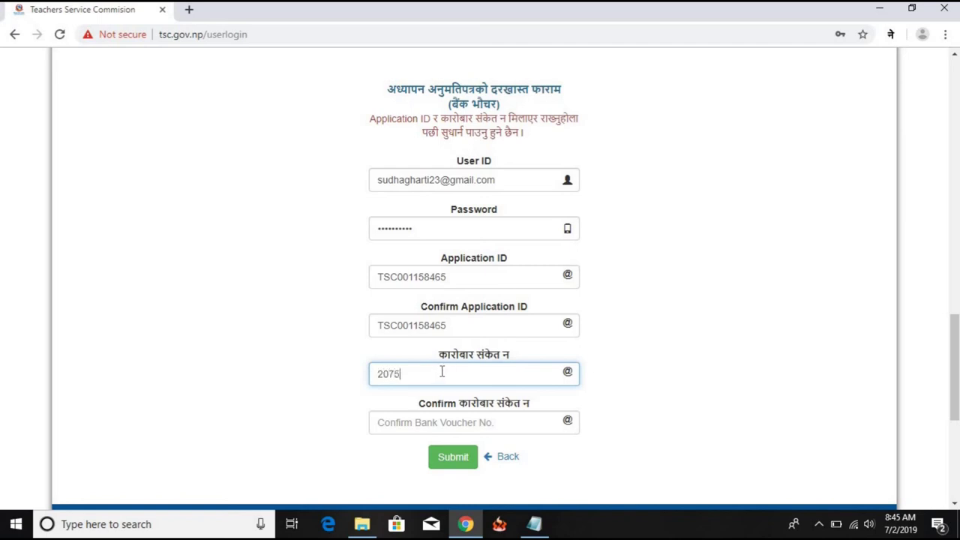
text(75)
scroll(542, 472, down, 1)
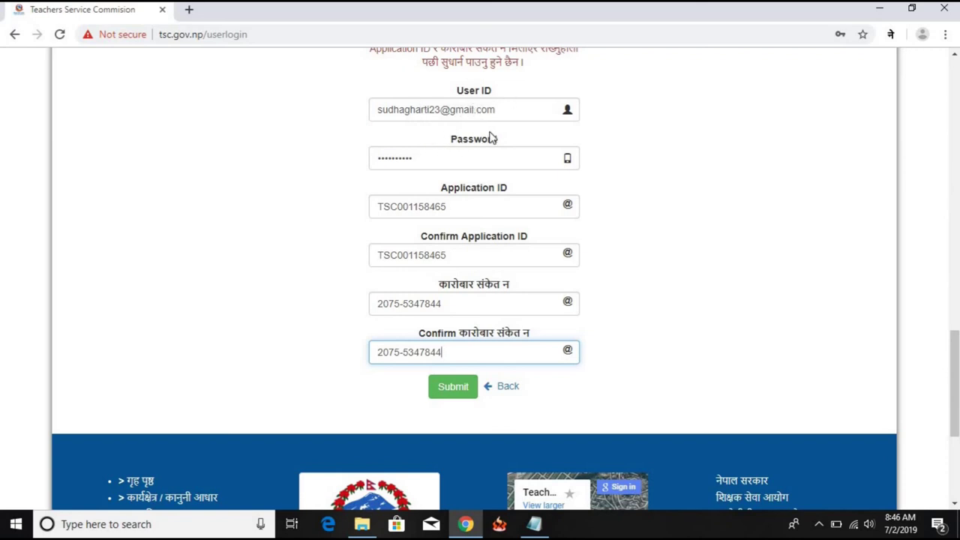
scroll(487, 157, up, 1)
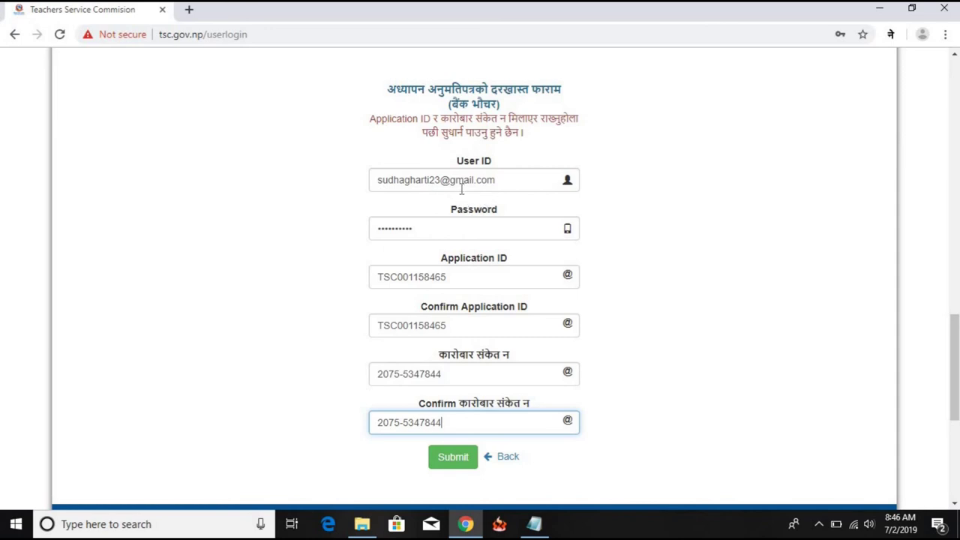
scroll(435, 209, down, 1)
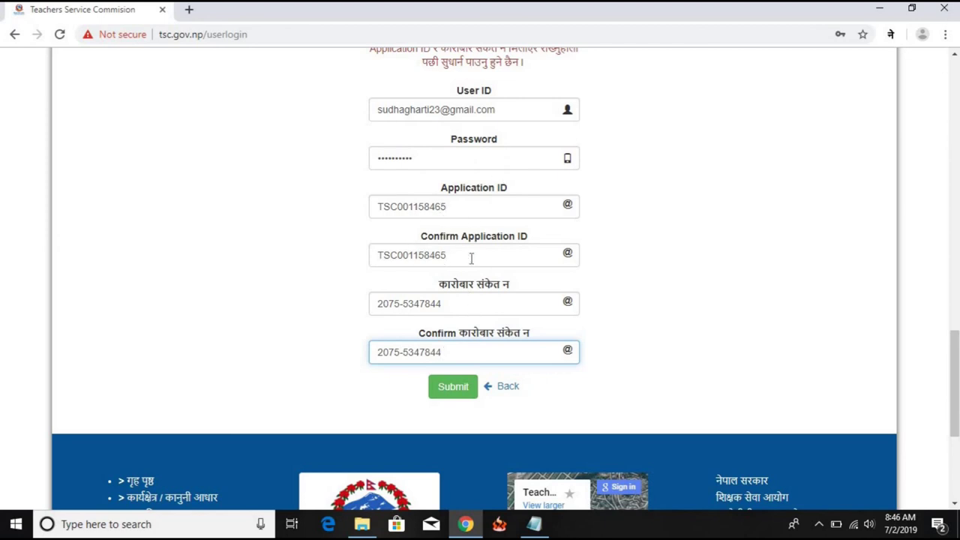
scroll(436, 268, down, 1)
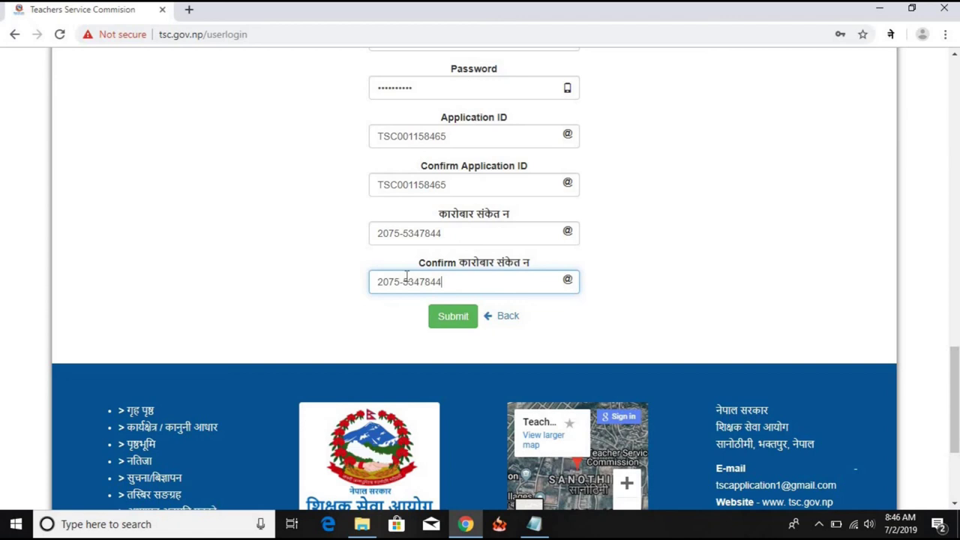
Submit the bank voucher details and confirm the 'Voucher Successfully Updated' message appears
click(458, 318)
scroll(607, 291, up, 1)
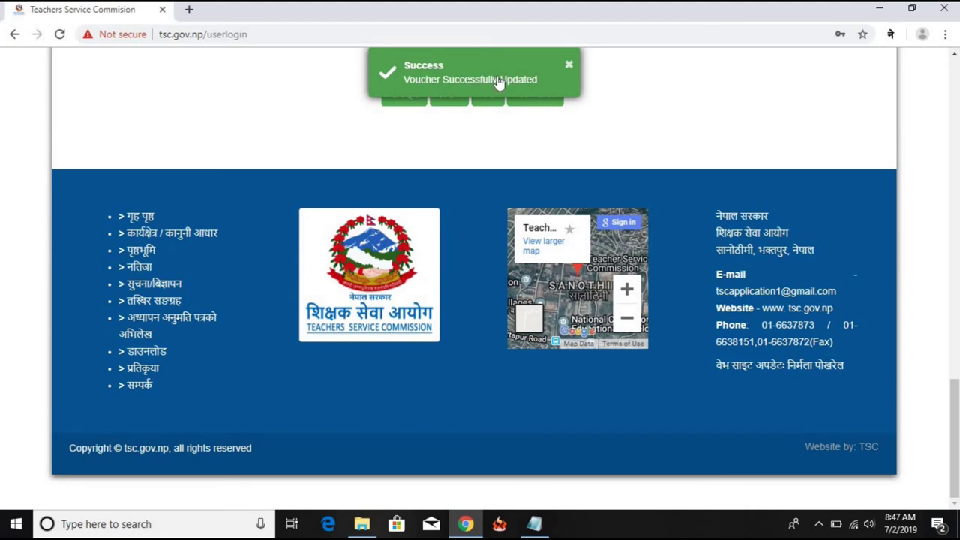
scroll(534, 124, up, 1)
scroll(535, 124, up, 2)
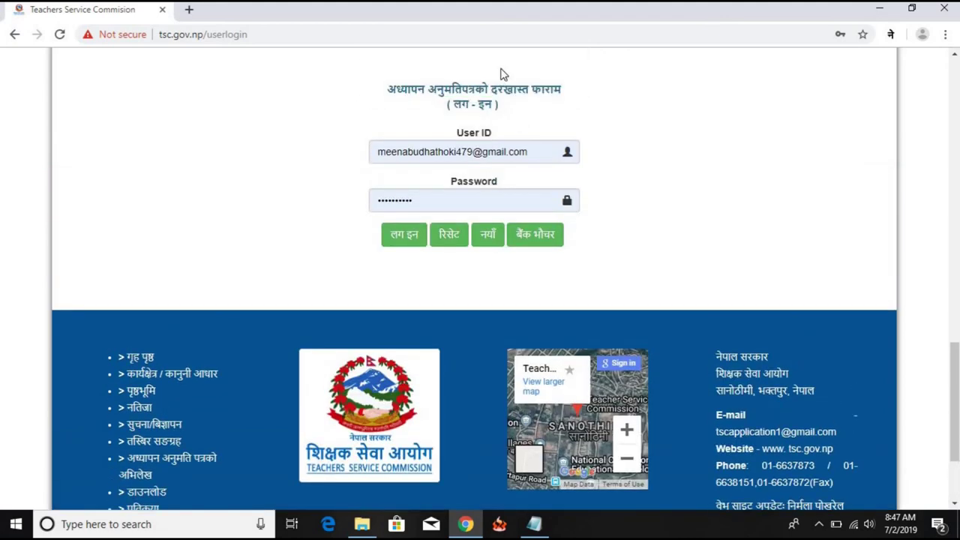